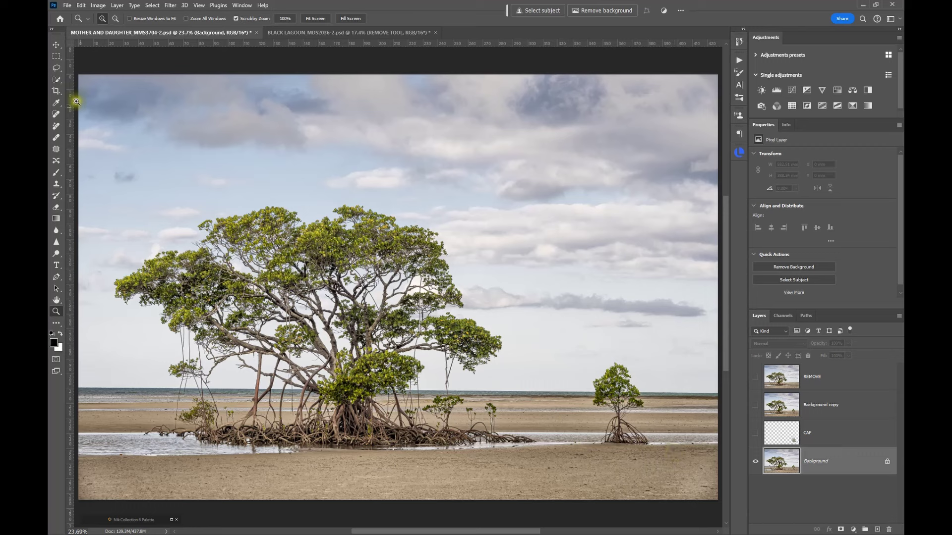
Step: Draw a freehand lasso selection around the small tree on the Background layer and open Content-Aware Fill for it
click(56, 70)
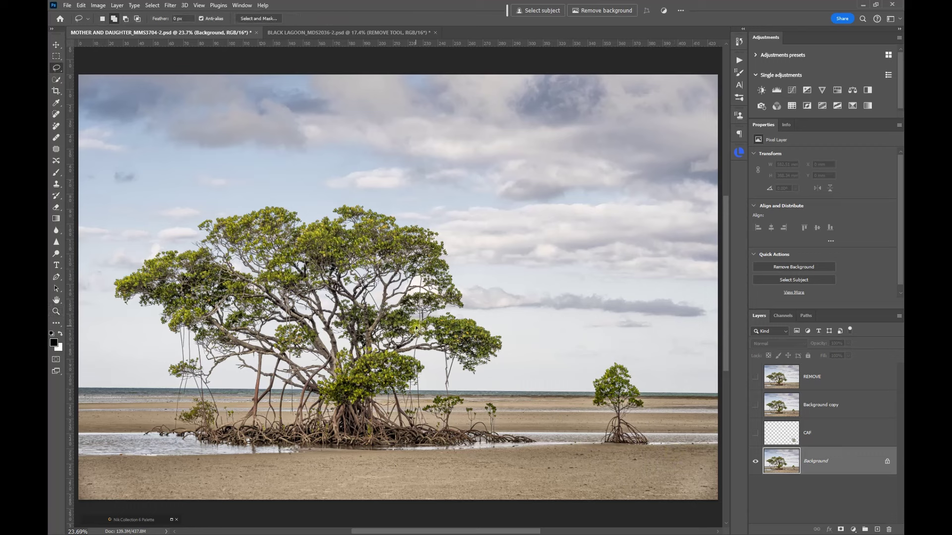
mouse_move(648, 454)
mouse_down()
mouse_move(597, 454)
mouse_move(592, 441)
mouse_move(600, 422)
mouse_move(582, 396)
mouse_move(606, 354)
mouse_move(637, 363)
mouse_move(653, 408)
mouse_move(638, 421)
mouse_move(644, 451)
mouse_up()
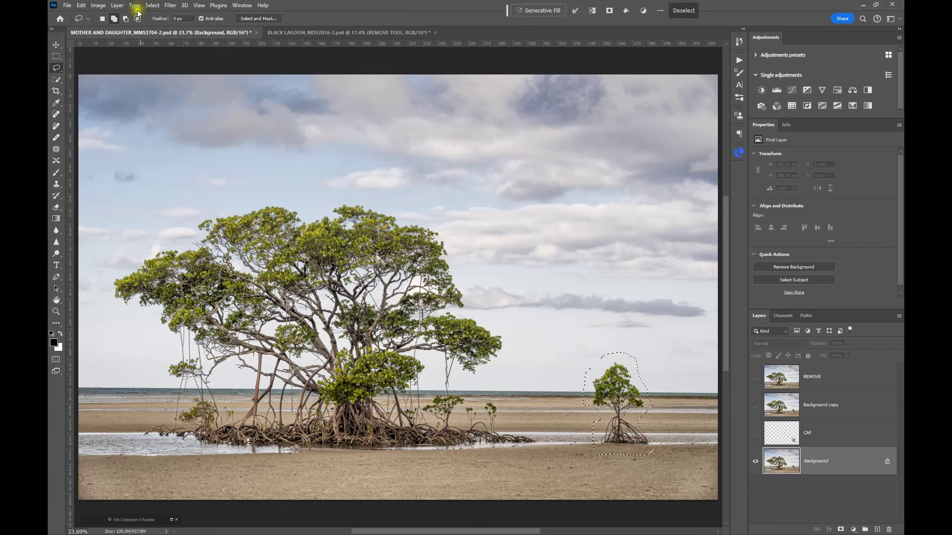
click(82, 6)
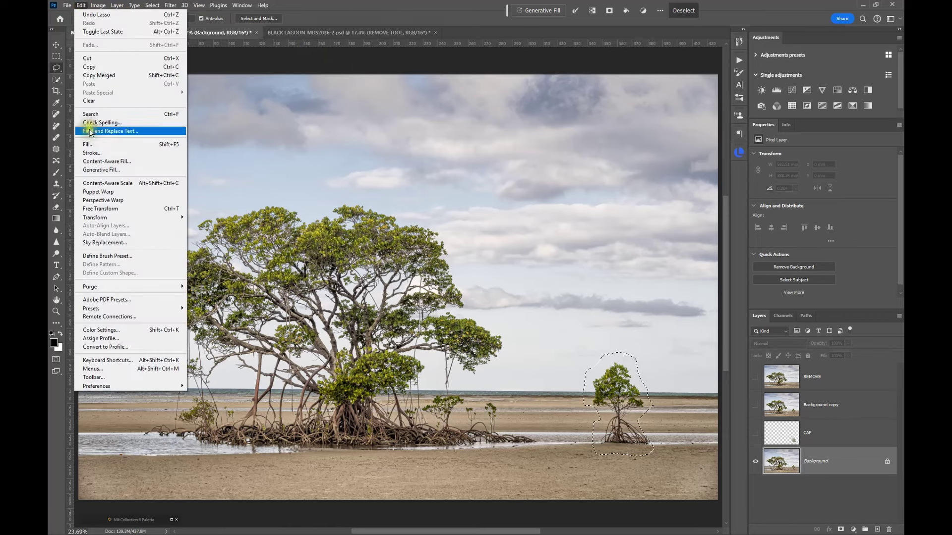
click(107, 162)
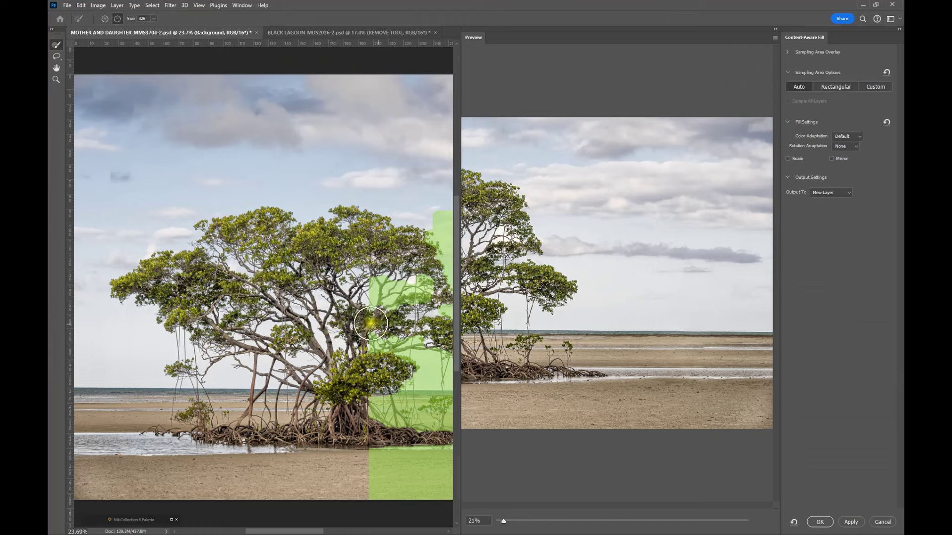
Step: Exclude the large tree from the Content-Aware Fill sampling area and output the fill to a new layer
mouse_move(347, 271)
mouse_down()
mouse_move(217, 245)
mouse_move(135, 188)
mouse_move(164, 215)
mouse_move(216, 234)
mouse_move(157, 259)
mouse_move(183, 251)
mouse_move(186, 283)
mouse_move(243, 297)
mouse_move(204, 278)
mouse_move(216, 278)
mouse_move(214, 251)
mouse_move(187, 270)
mouse_move(208, 204)
mouse_move(176, 174)
mouse_move(219, 236)
mouse_move(107, 240)
mouse_up()
scroll(136, 190, down, 3)
mouse_move(237, 321)
mouse_down()
mouse_move(205, 306)
mouse_move(119, 307)
mouse_up()
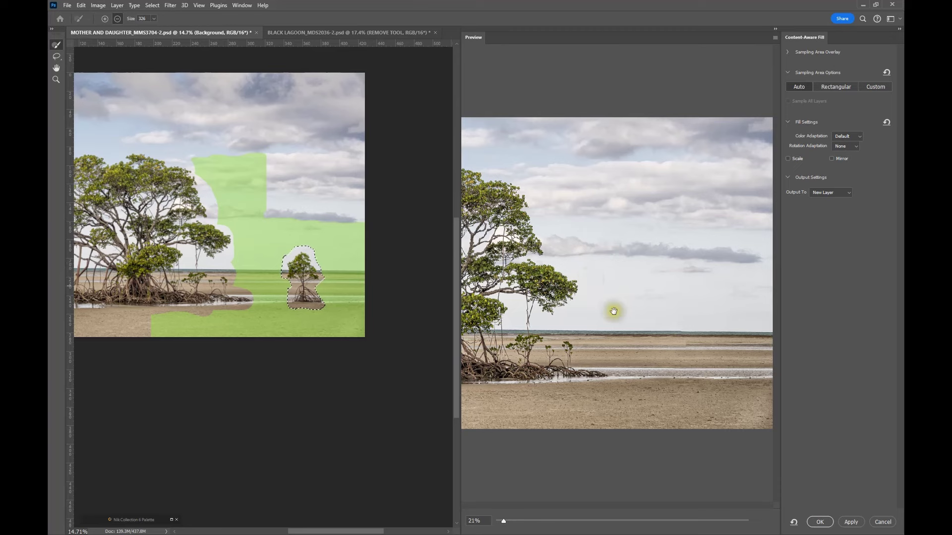
click(820, 522)
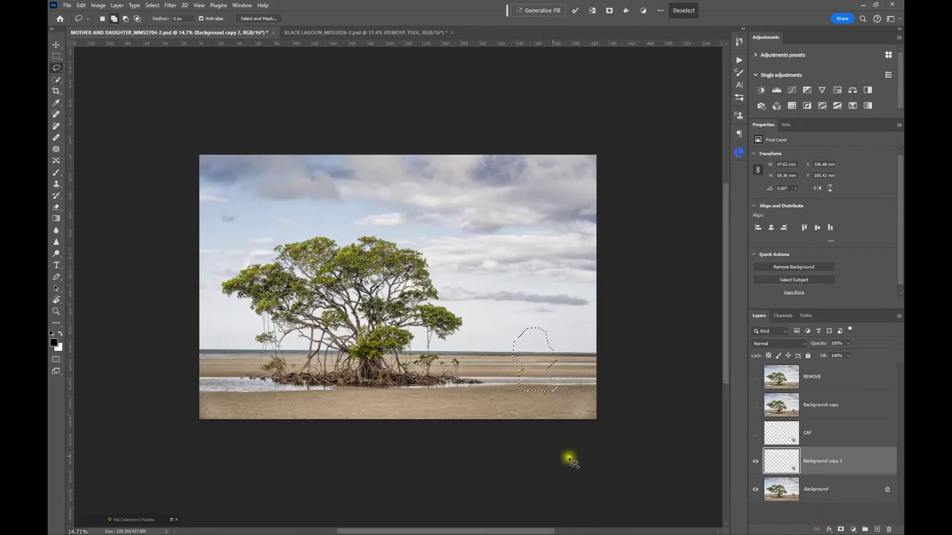
Step: Check the filled area around the horizon up close and deselect it
scroll(545, 392, up, 2)
scroll(550, 387, up, 3)
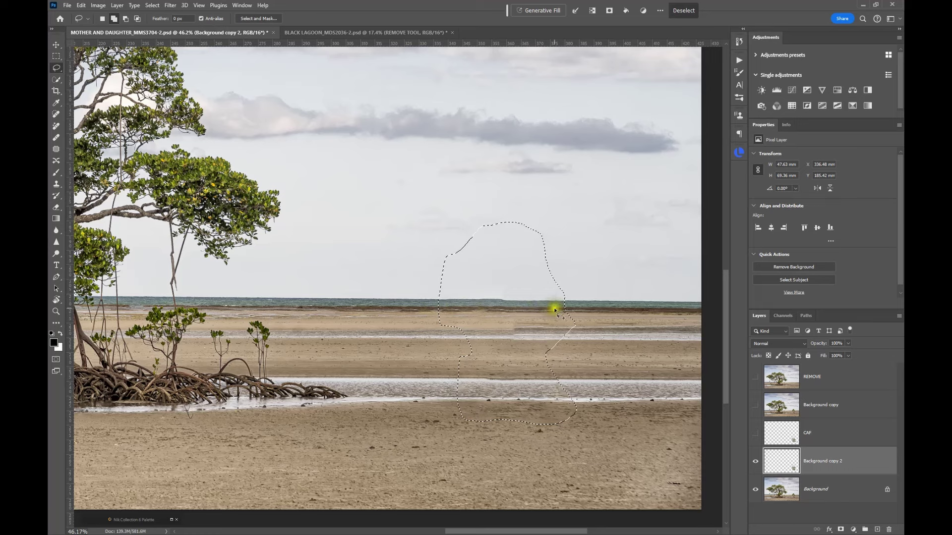
scroll(539, 309, down, 3)
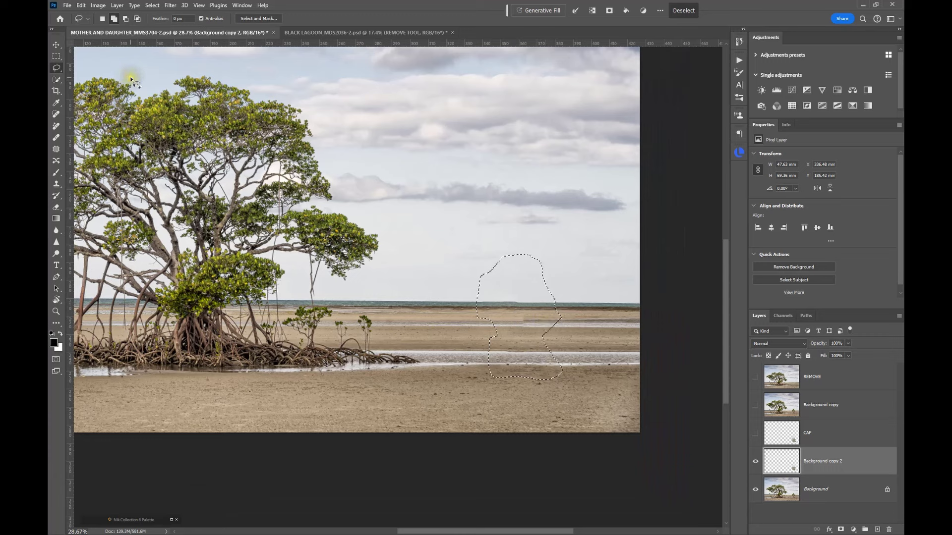
click(152, 5)
click(161, 23)
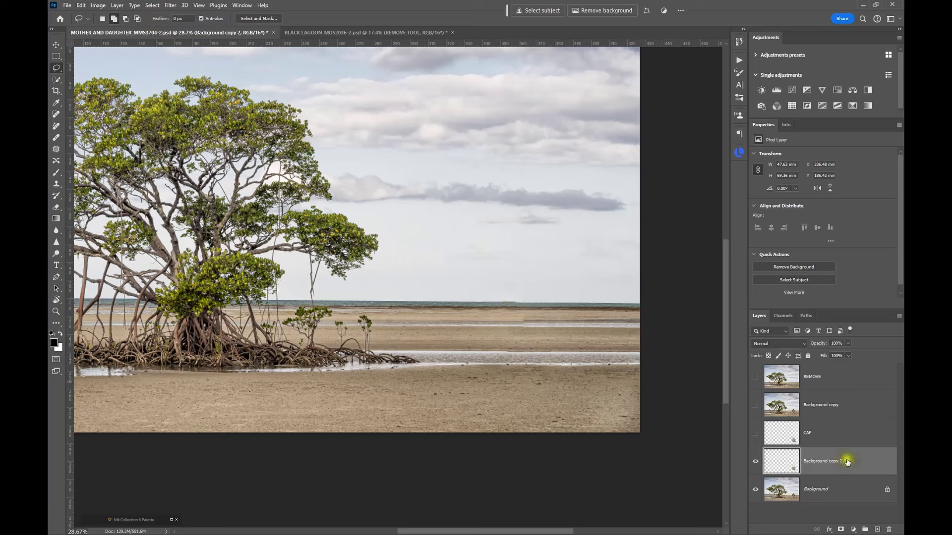
Step: Make the Background copy layer active and visible
click(850, 431)
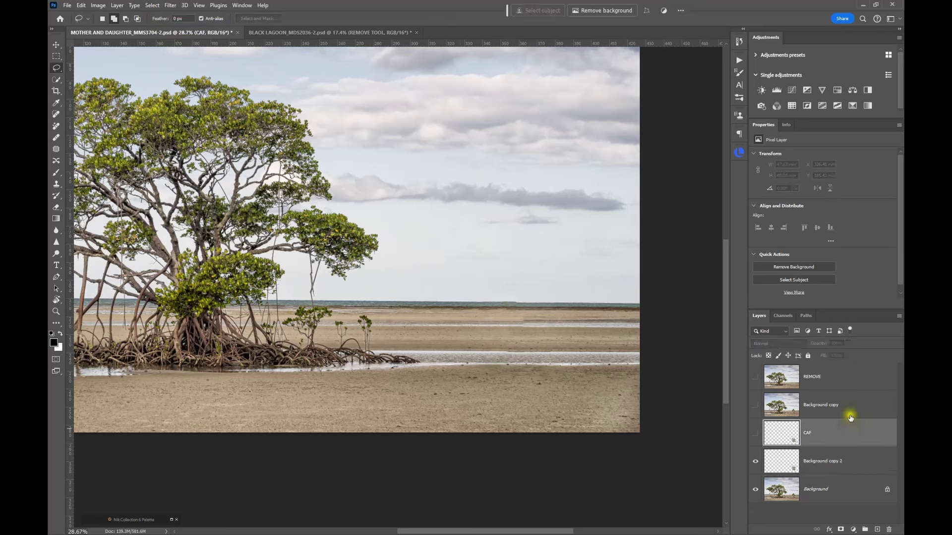
click(851, 414)
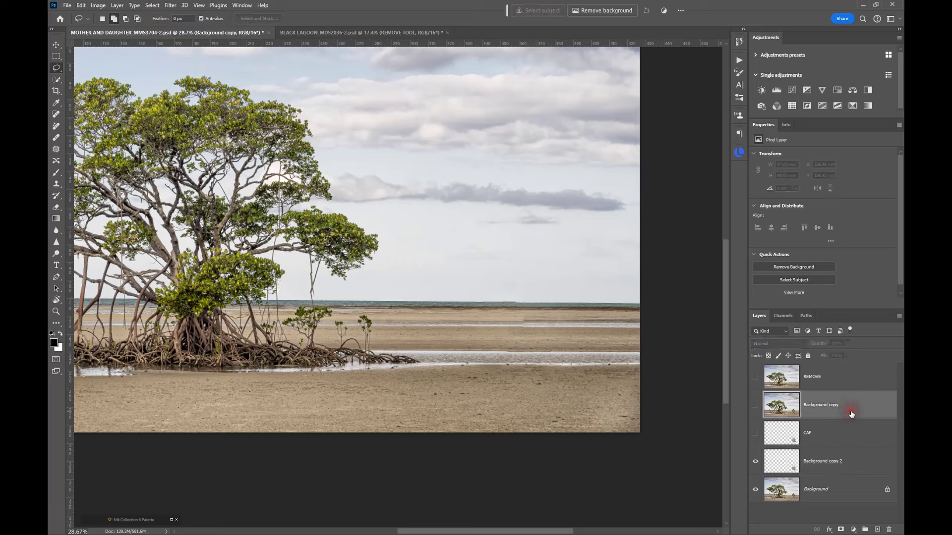
click(753, 405)
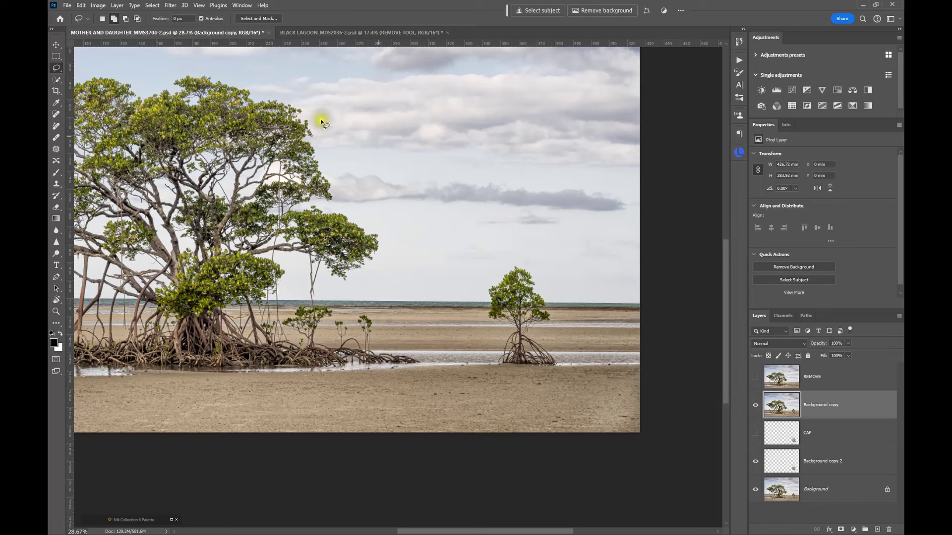
Step: Try to erase the small tree on the Background copy layer using the Remove Tool at brush size 175
click(55, 127)
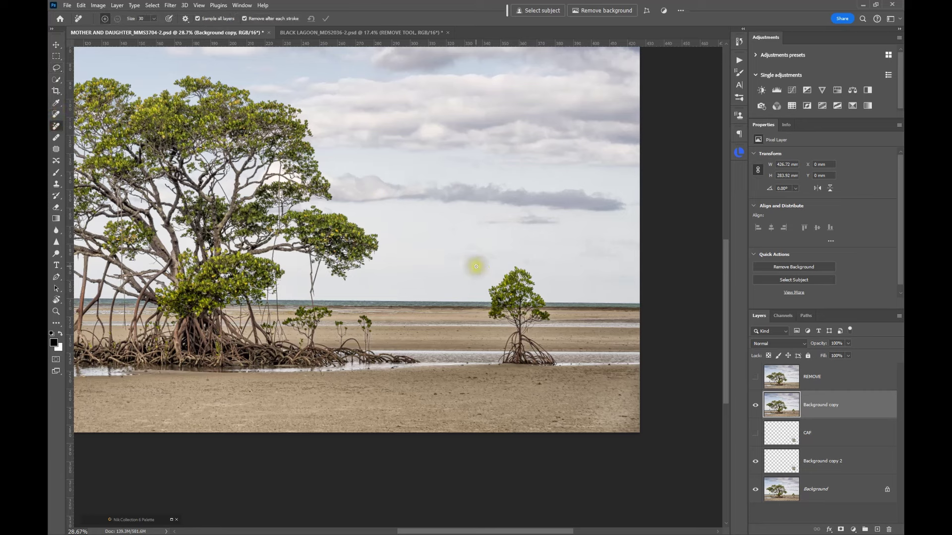
key(bracketright)
key(bracketright)
key(bracketright)
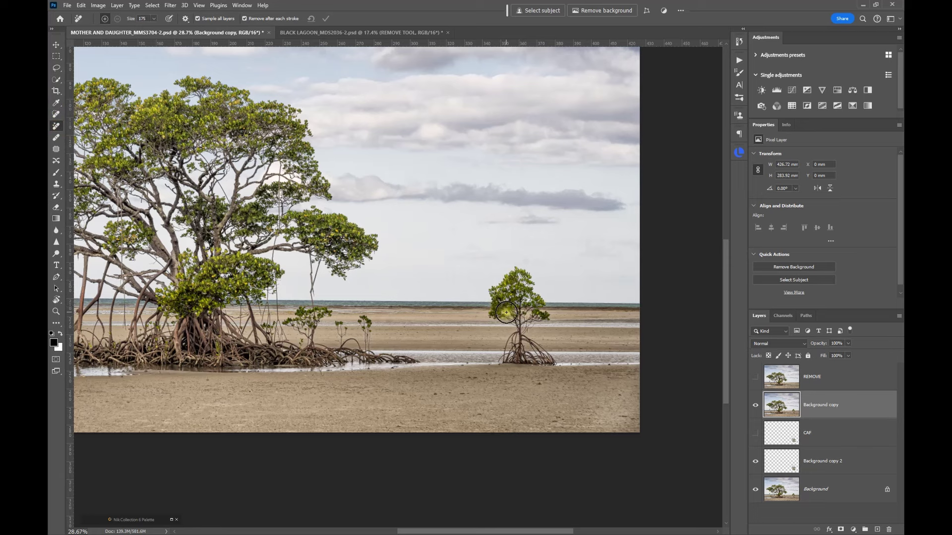
mouse_move(496, 315)
mouse_down()
mouse_move(498, 294)
mouse_move(489, 298)
mouse_move(512, 275)
mouse_move(527, 274)
mouse_move(544, 309)
mouse_move(530, 315)
mouse_move(515, 296)
mouse_move(527, 325)
mouse_move(519, 340)
mouse_move(550, 358)
mouse_move(500, 357)
mouse_move(515, 331)
mouse_move(490, 361)
mouse_move(551, 365)
mouse_move(532, 349)
mouse_move(538, 322)
mouse_move(492, 316)
mouse_move(530, 302)
mouse_up()
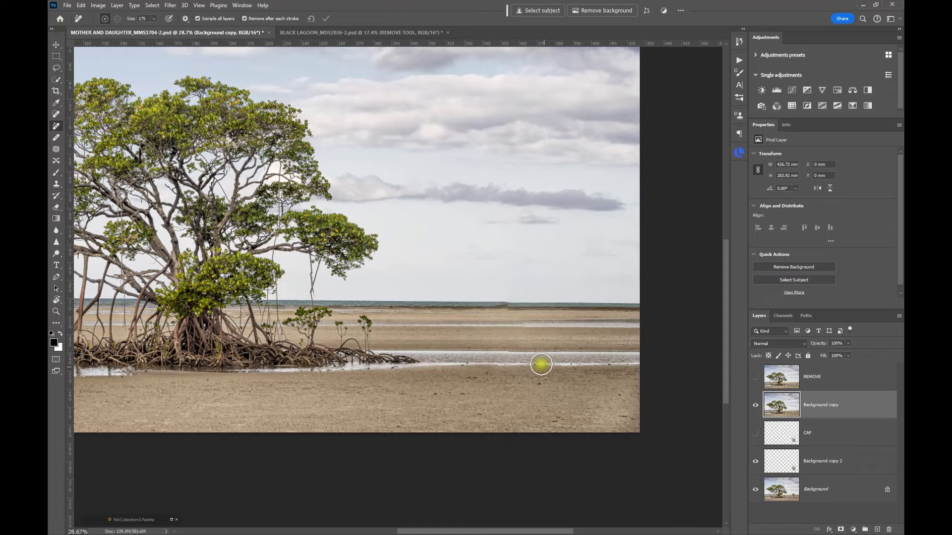
scroll(538, 352, up, 8)
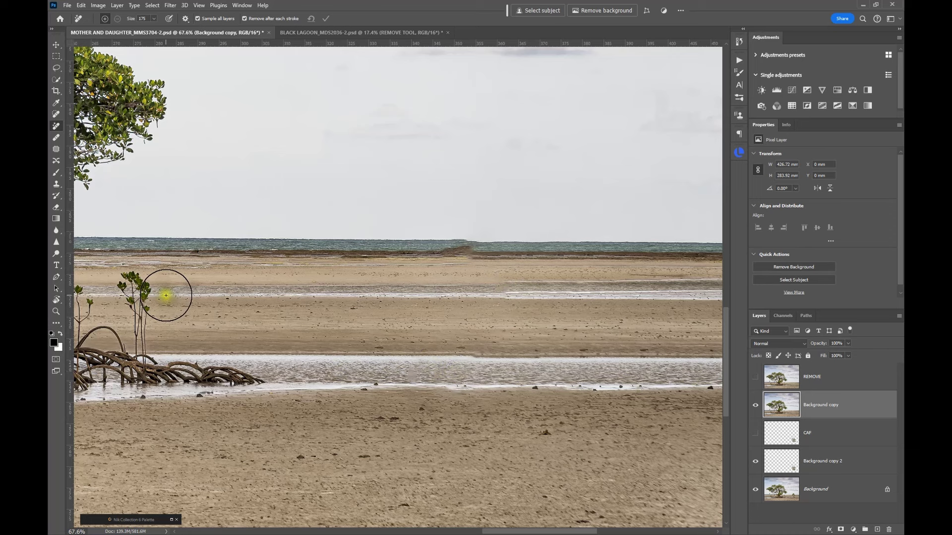
Step: Undo the Remove Tool stroke on the Background copy layer
click(56, 288)
click(336, 314)
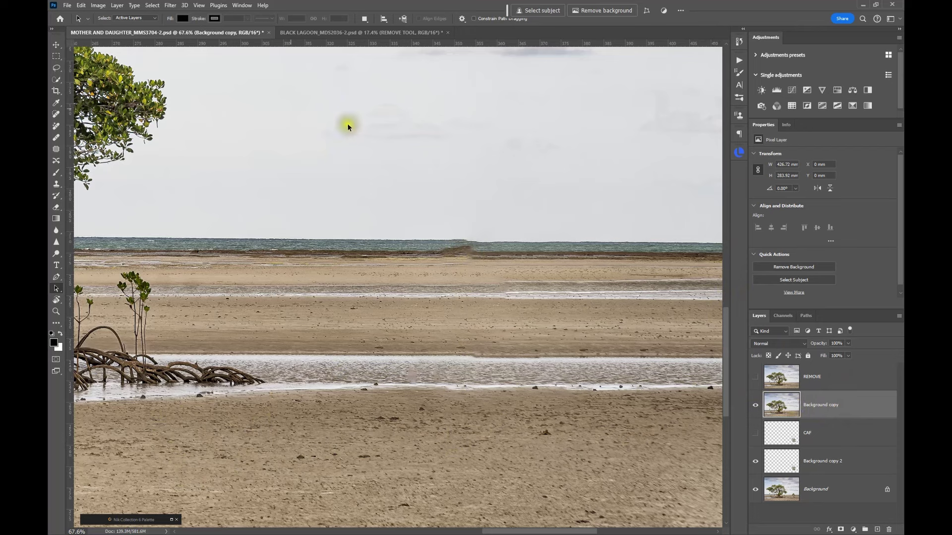
click(81, 5)
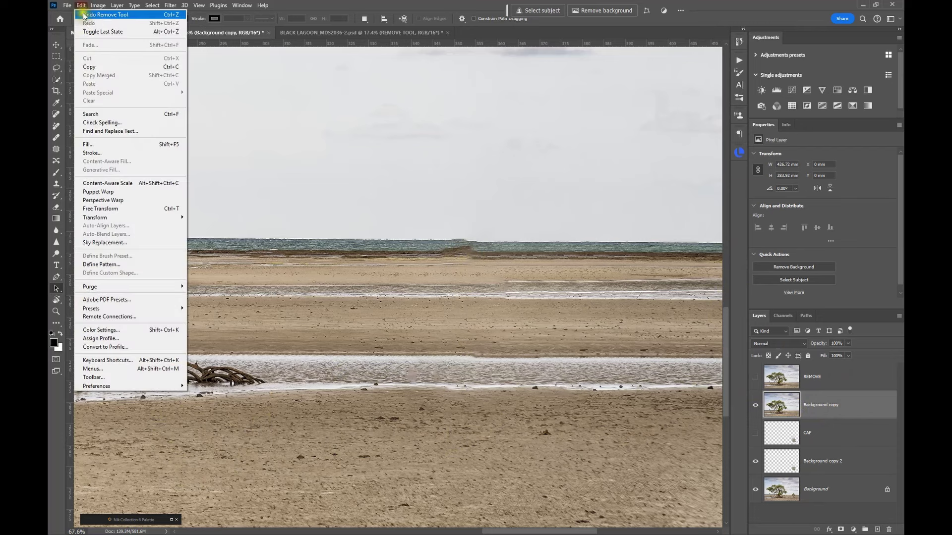
click(84, 14)
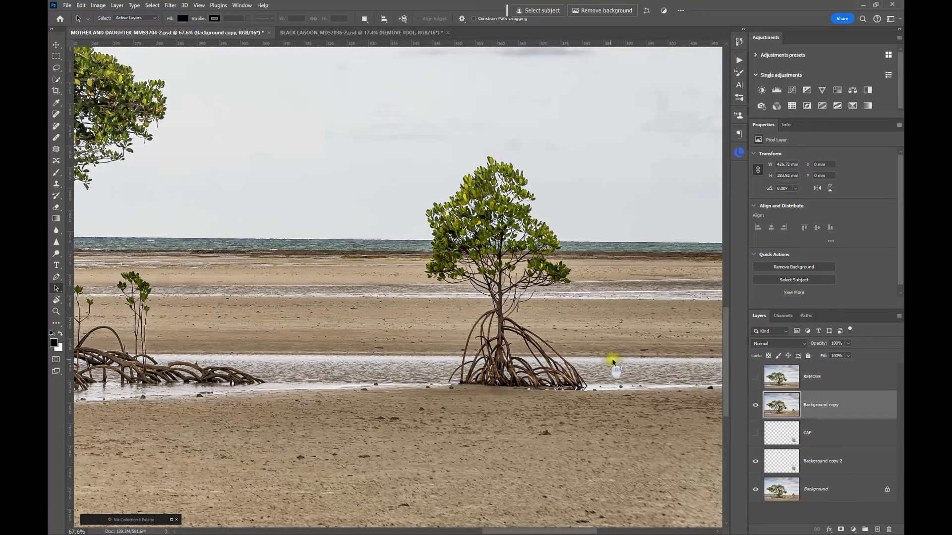
Step: Reselect the previous lasso selection around the small tree
scroll(569, 363, down, 4)
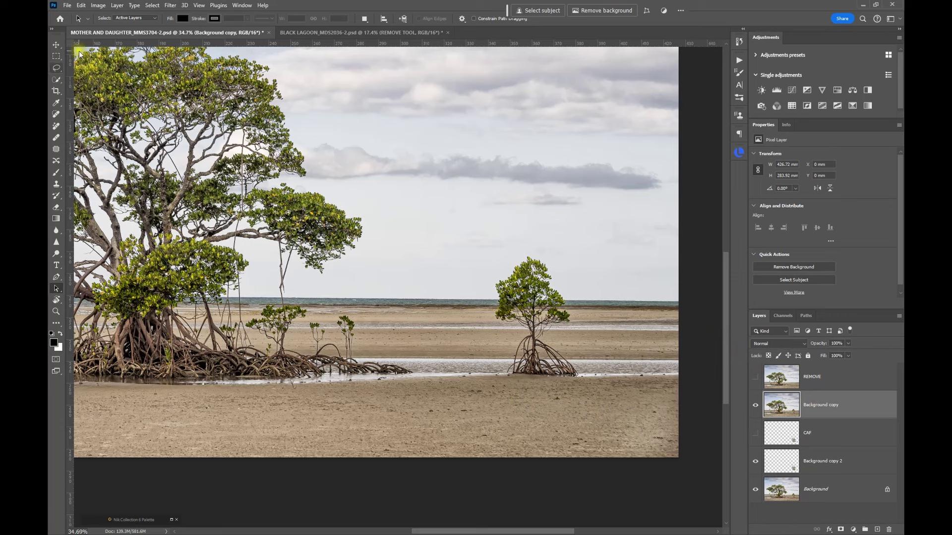
click(152, 5)
click(155, 32)
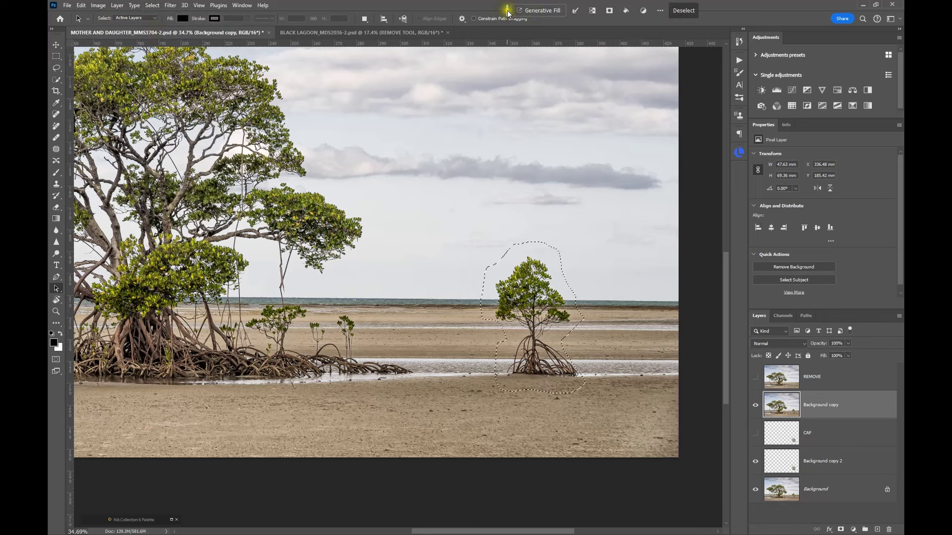
Step: Reposition the contextual task bar and run Generative Fill on the selected small tree with an empty prompt
drag(508, 11, 540, 17)
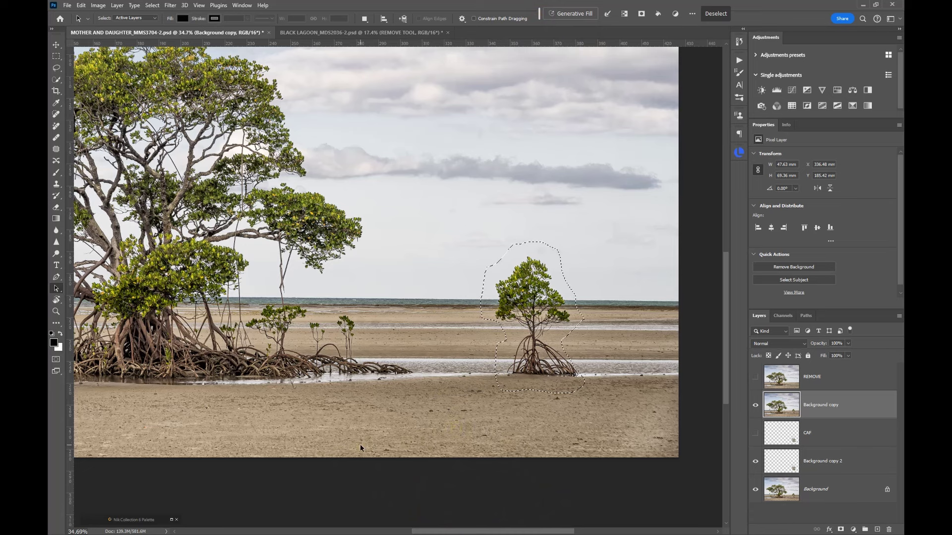
click(382, 443)
click(567, 13)
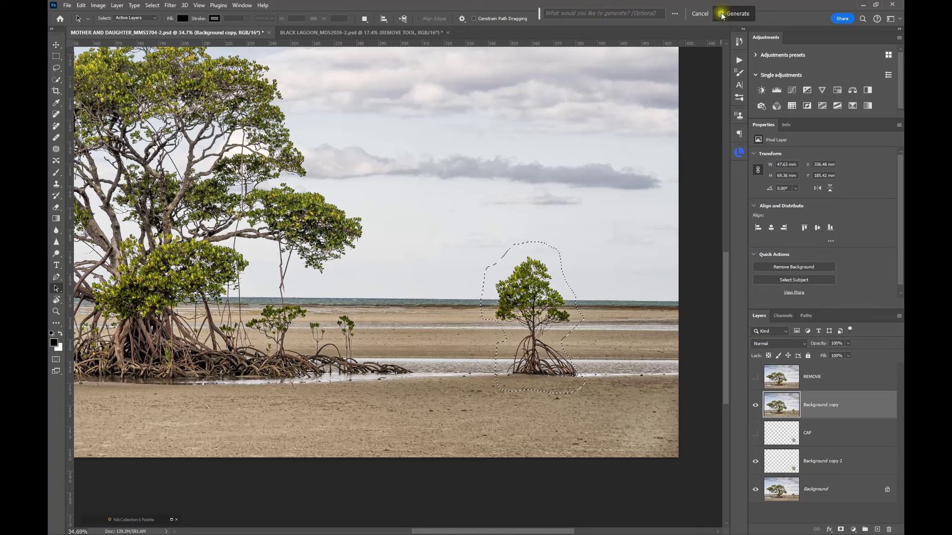
click(725, 14)
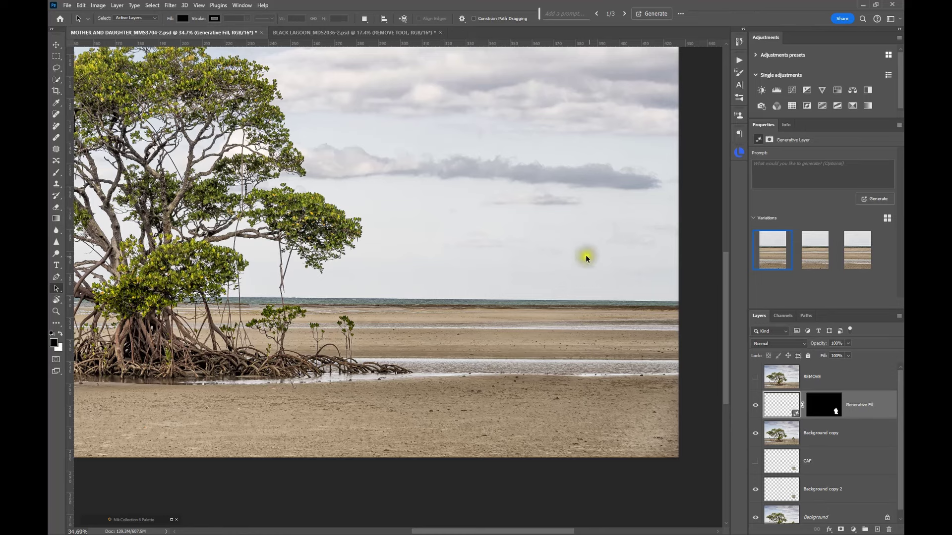
Step: Examine the generated area up close and compare it with the original by toggling the Generative Fill layer's visibility
scroll(560, 347, up, 1)
scroll(559, 352, up, 3)
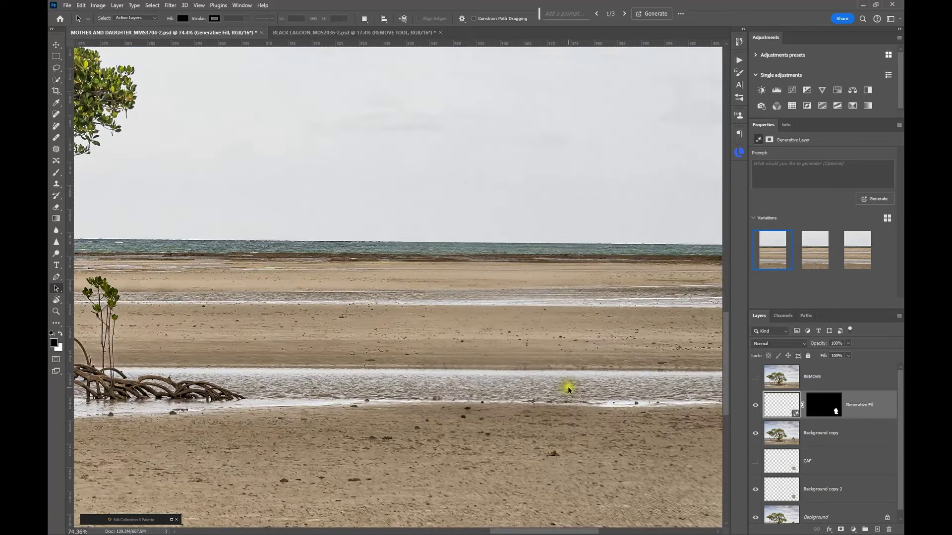
scroll(567, 386, up, 1)
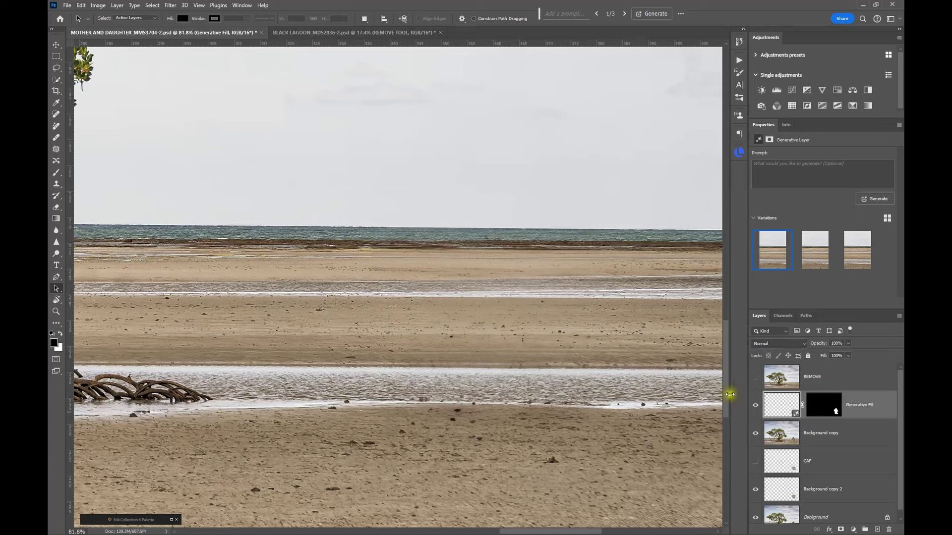
click(756, 407)
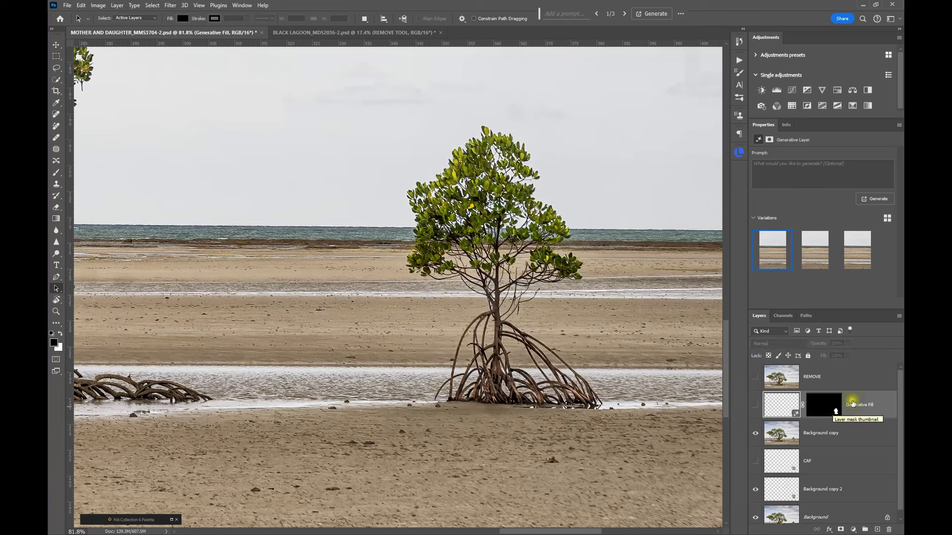
click(756, 407)
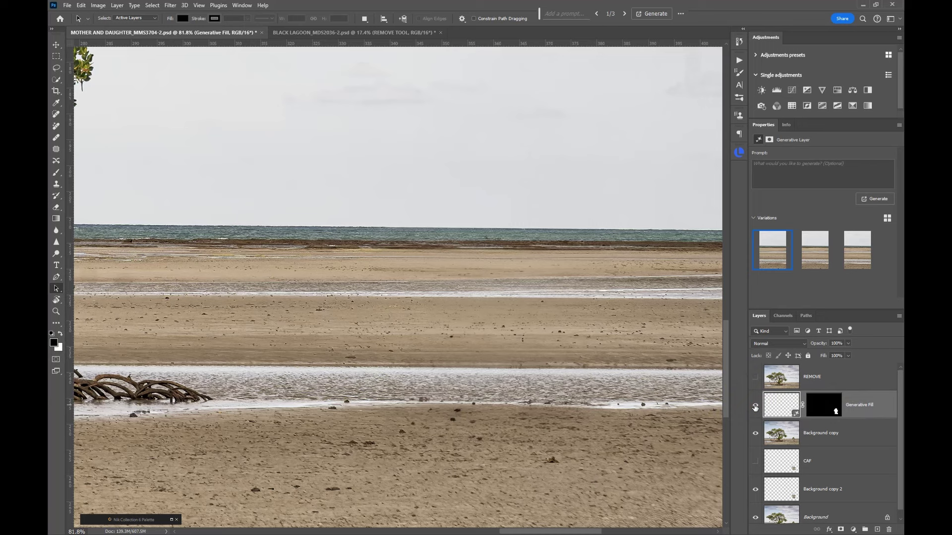
click(755, 407)
click(755, 406)
Step: Preview the second and third Generative Fill variations and return to the first one
click(817, 254)
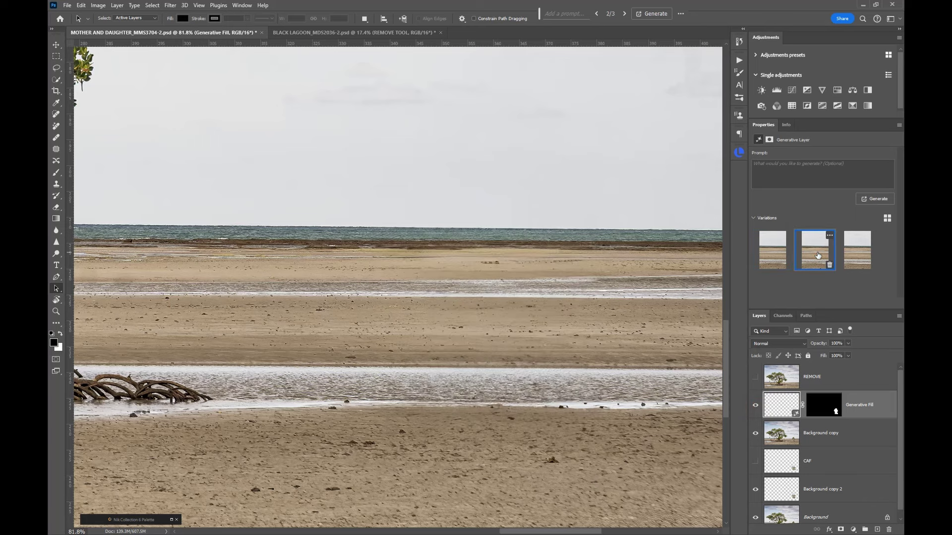
click(858, 266)
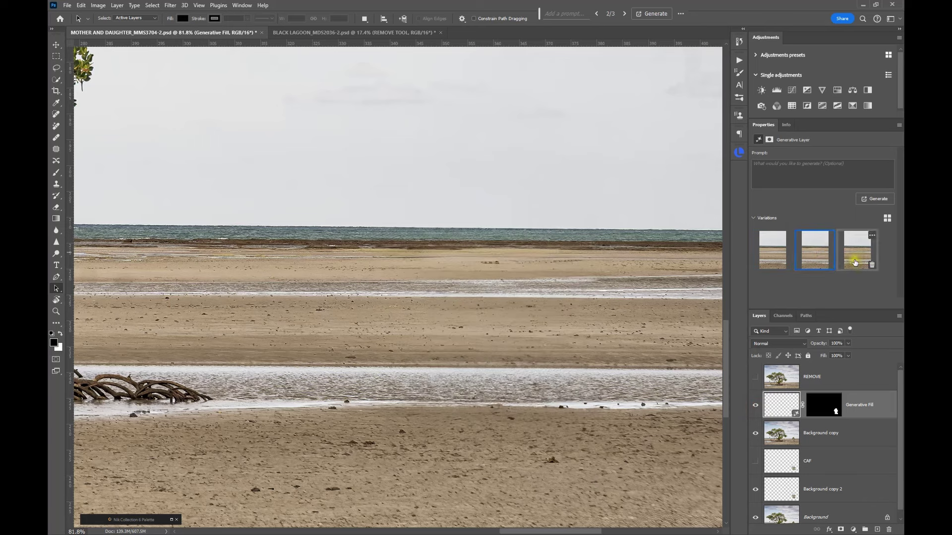
click(854, 263)
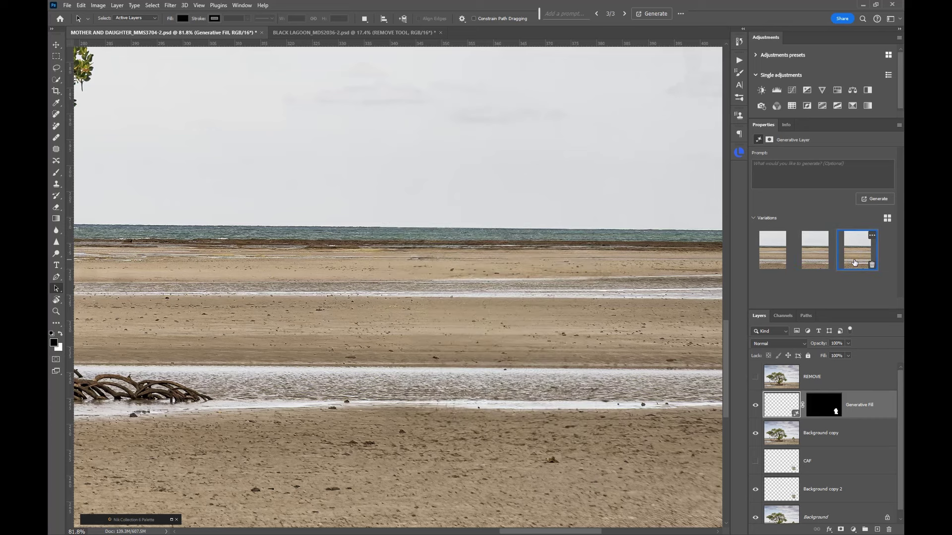
click(773, 254)
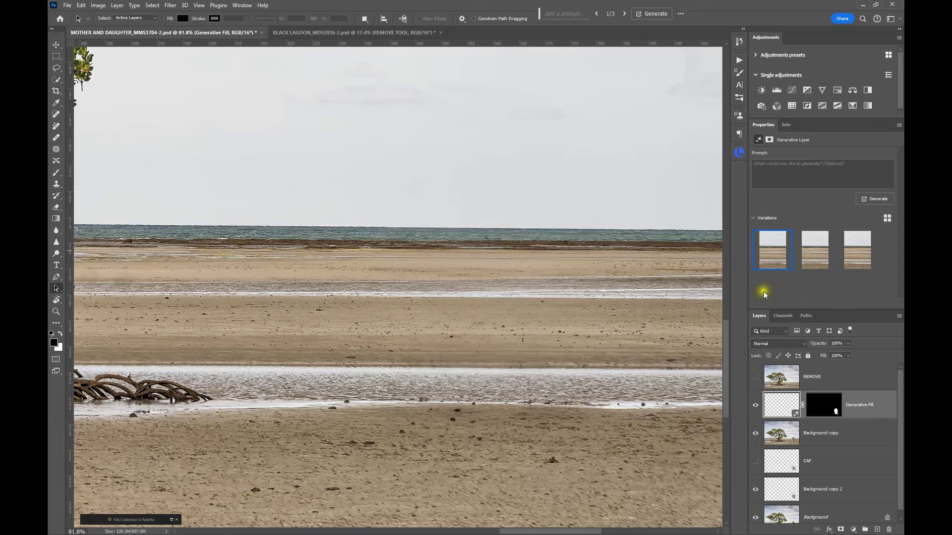
Step: Delete the two unused Generative Fill variations, keeping only the first one
mouse_move(781, 249)
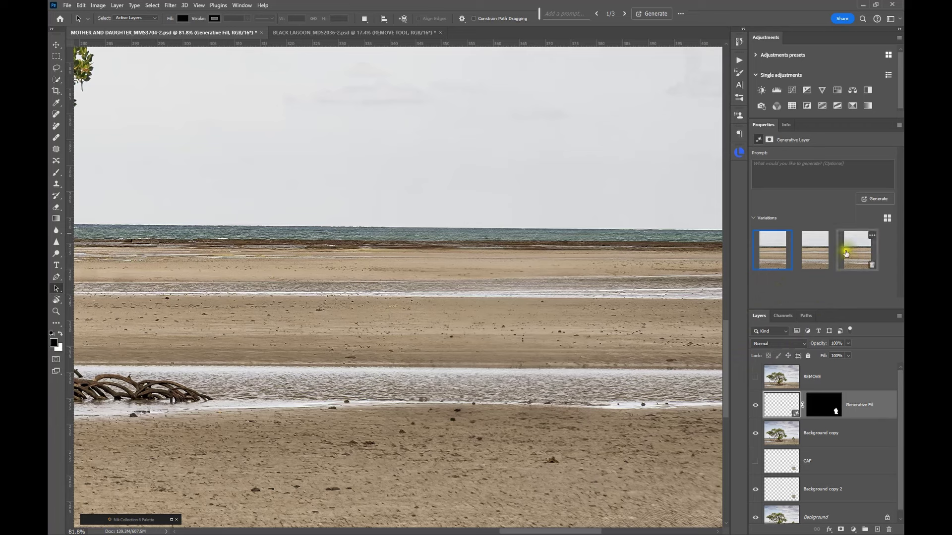
click(829, 266)
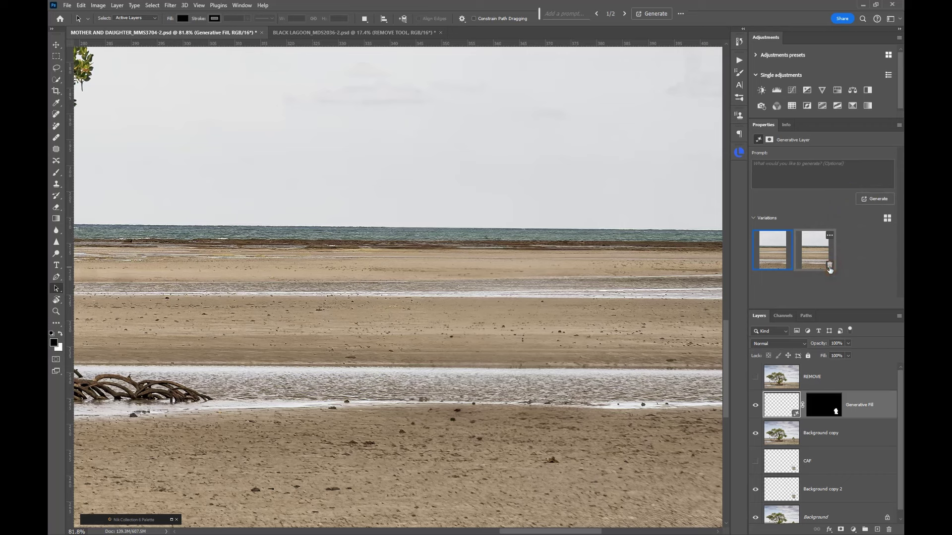
click(830, 267)
click(775, 264)
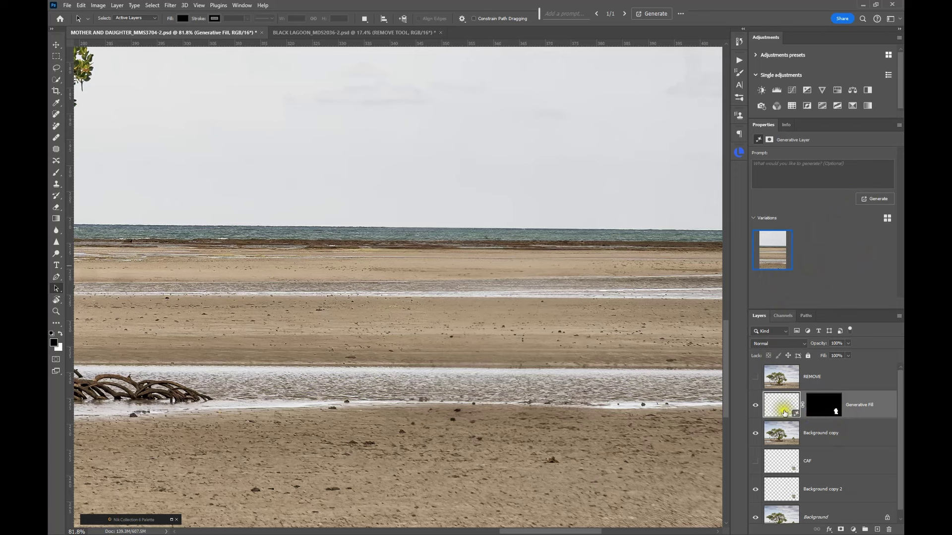
Step: Rasterize the Generative Fill layer in the beach photo
right_click(866, 412)
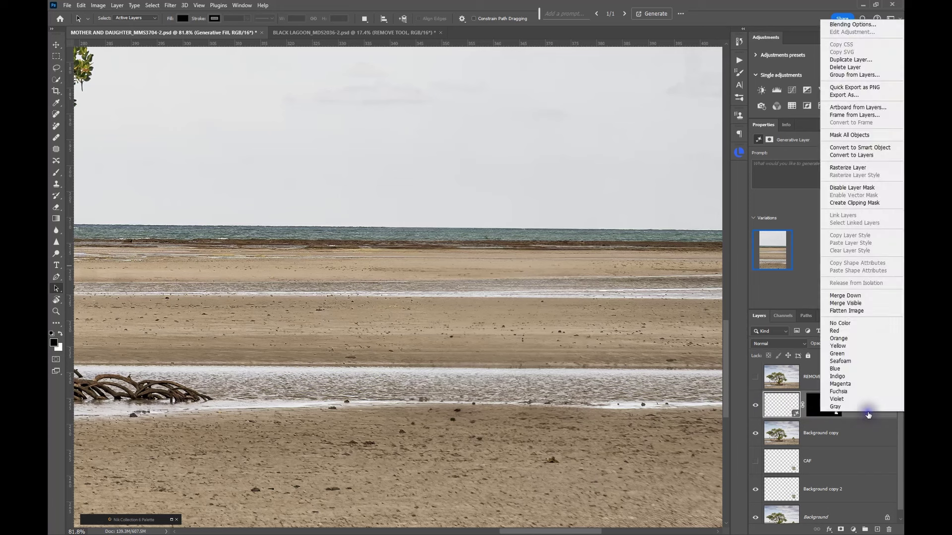
click(853, 172)
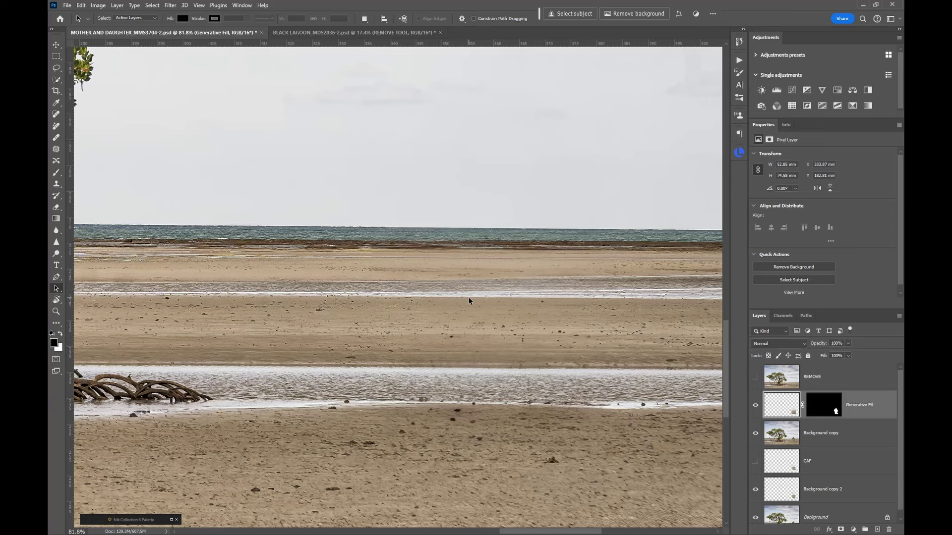
key(z)
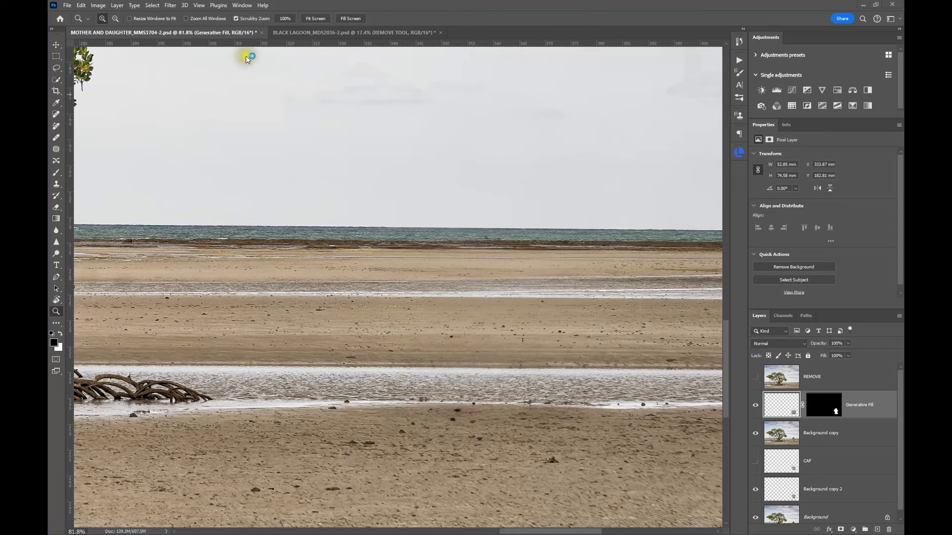
Step: Switch to the BLACK LAGOON document and compare the lagoon with and without its Generative Fill layer
click(308, 33)
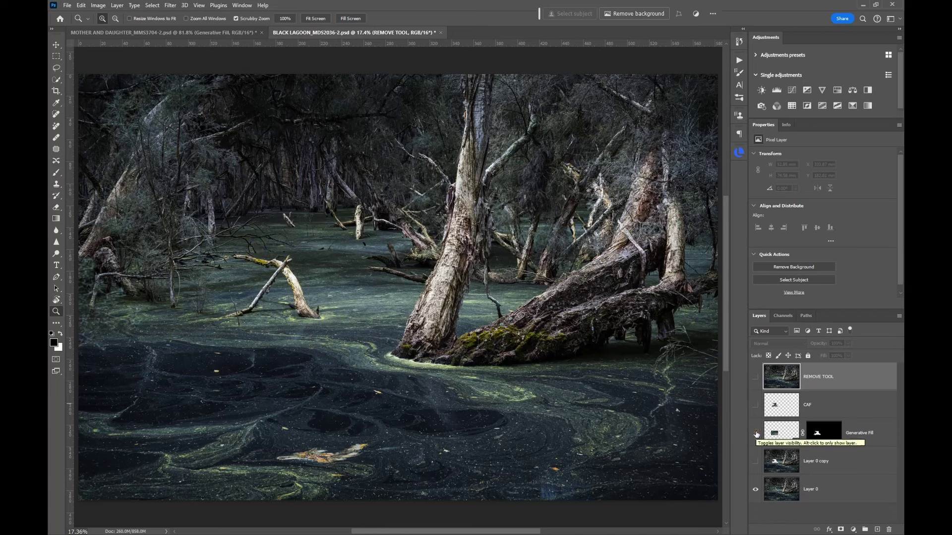
click(756, 435)
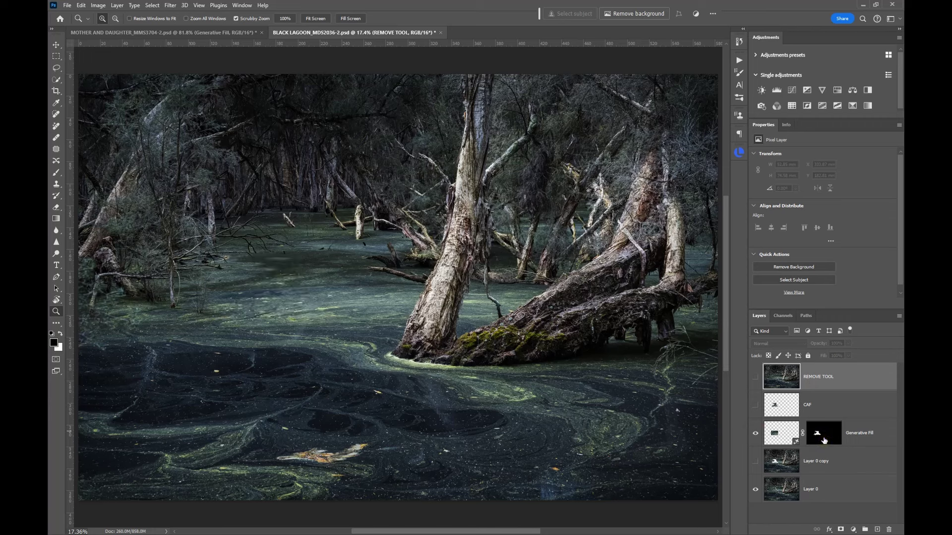
click(755, 437)
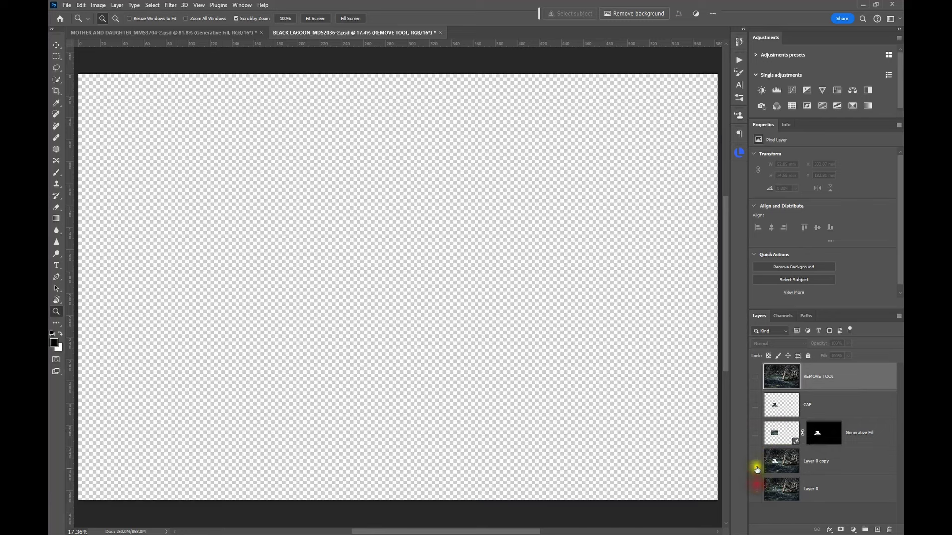
Step: Hide Layer 0, show Layer 0 copy with the Generative Fill layer, and examine the filled lagoon area up close
click(755, 490)
click(755, 461)
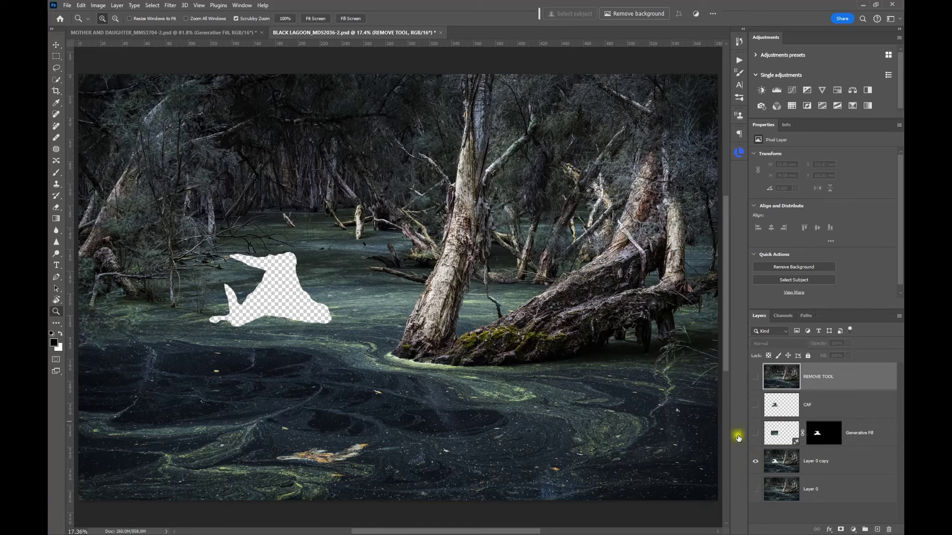
click(755, 434)
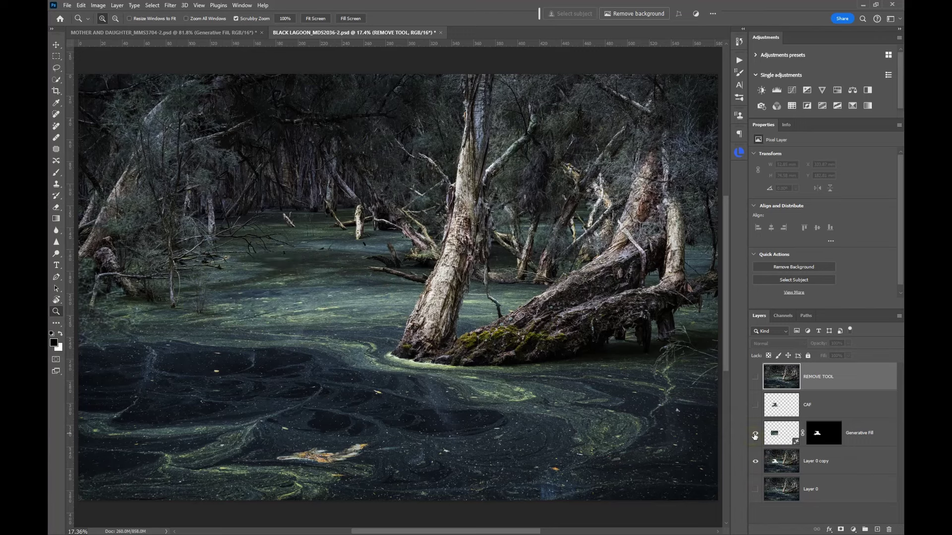
drag(223, 315, 276, 349)
scroll(292, 342, down, 1)
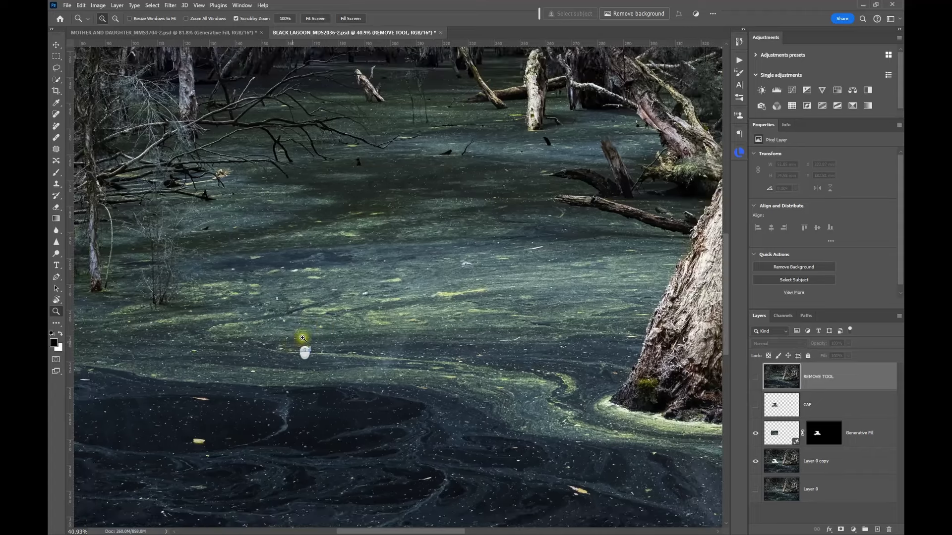
drag(355, 276, 460, 266)
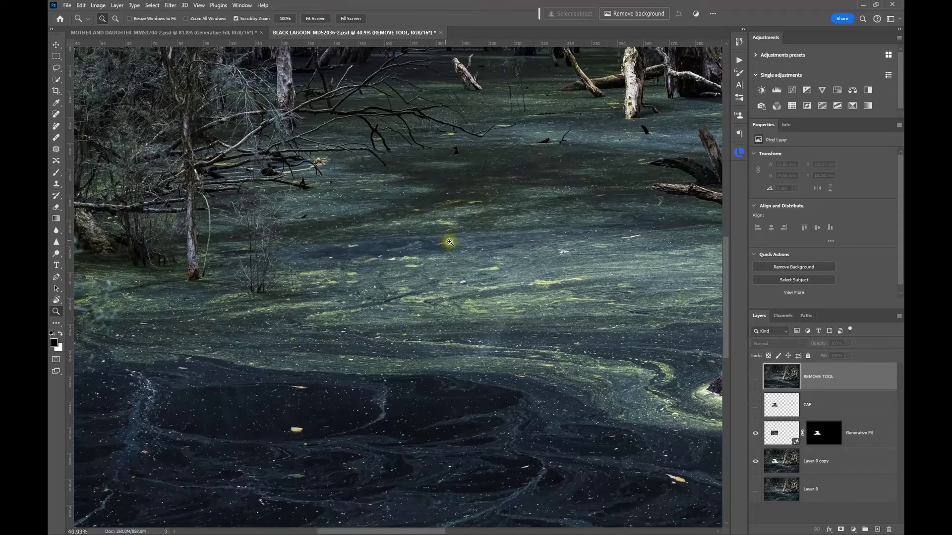
Step: Replace the Generative Fill layer with the CAF layer in view and toggle it to judge the Content-Aware Fill result over the cut-out
click(756, 433)
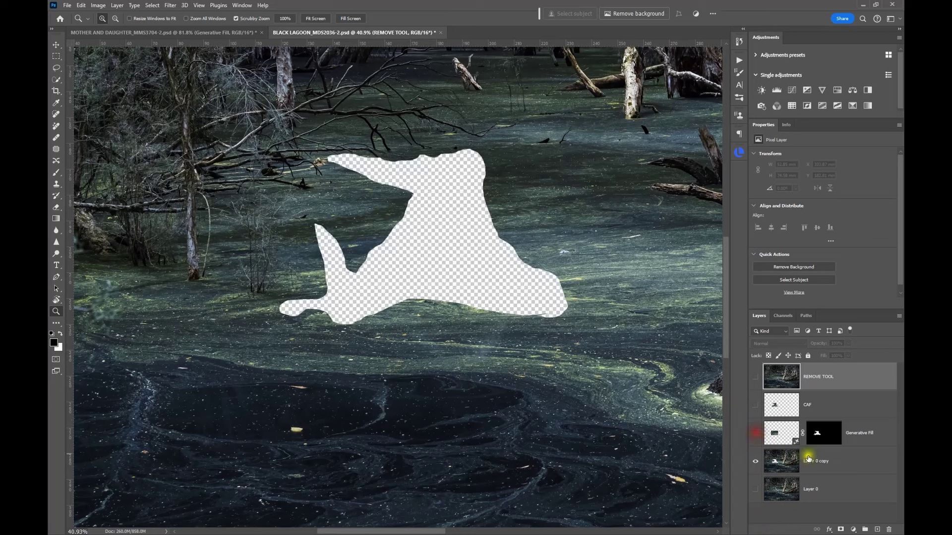
click(755, 406)
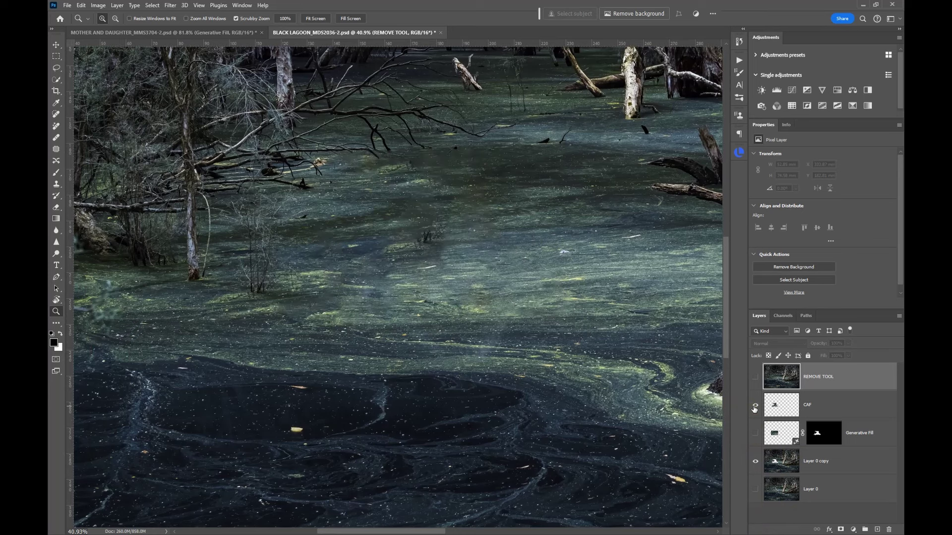
click(832, 403)
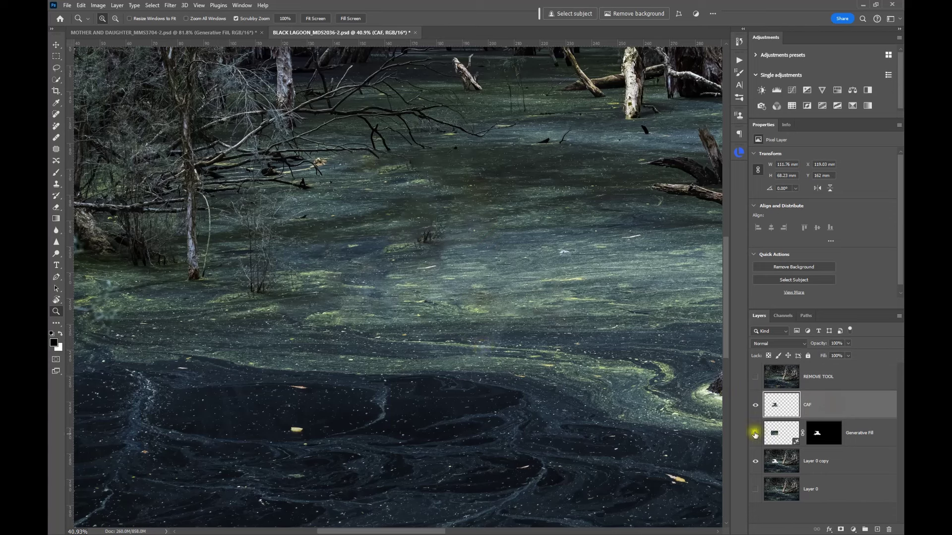
click(754, 406)
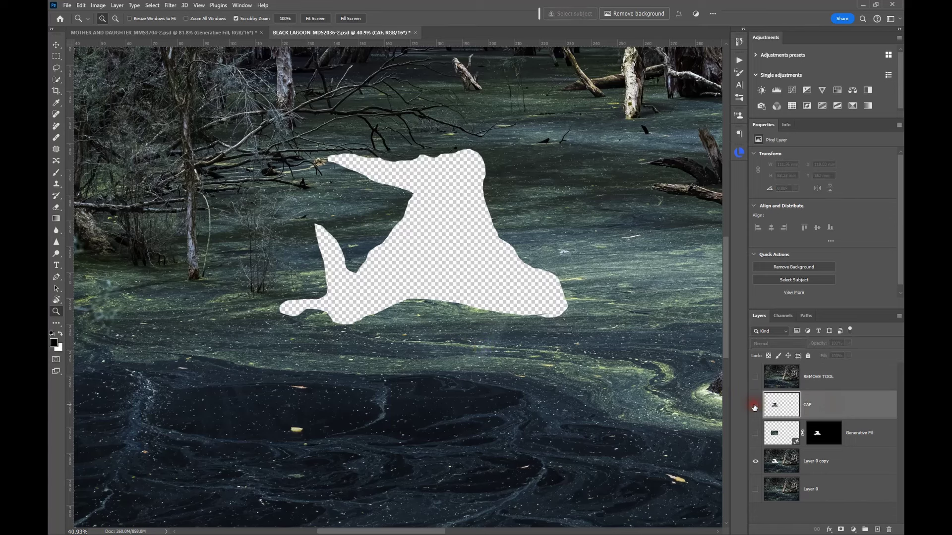
click(755, 406)
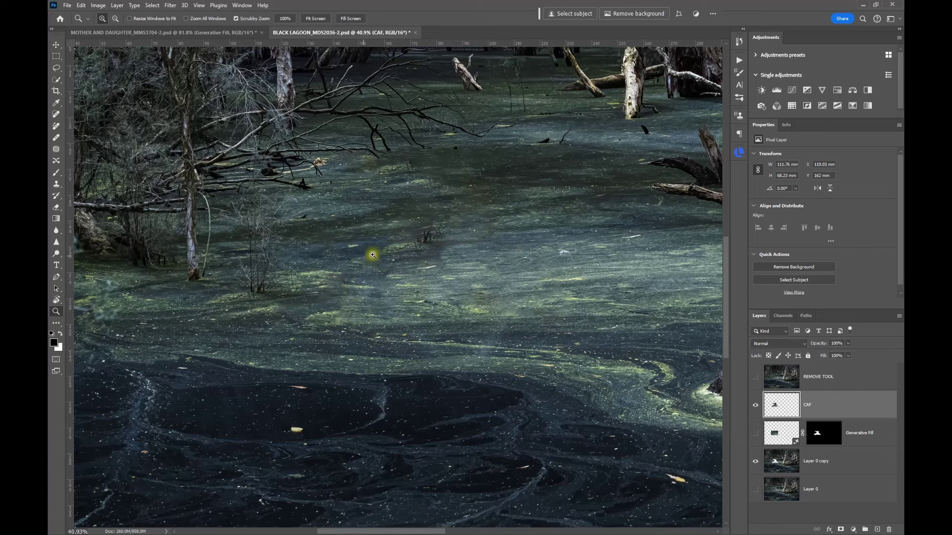
click(756, 405)
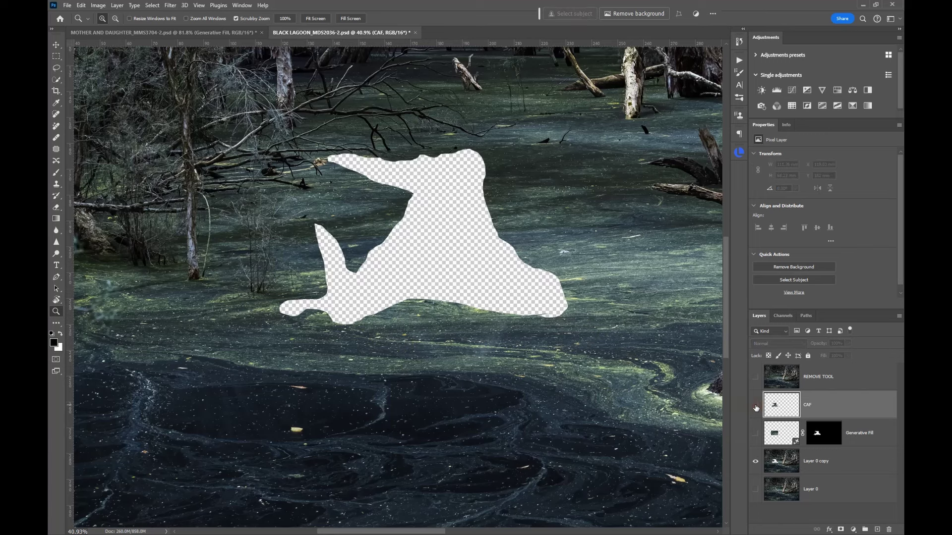
click(756, 406)
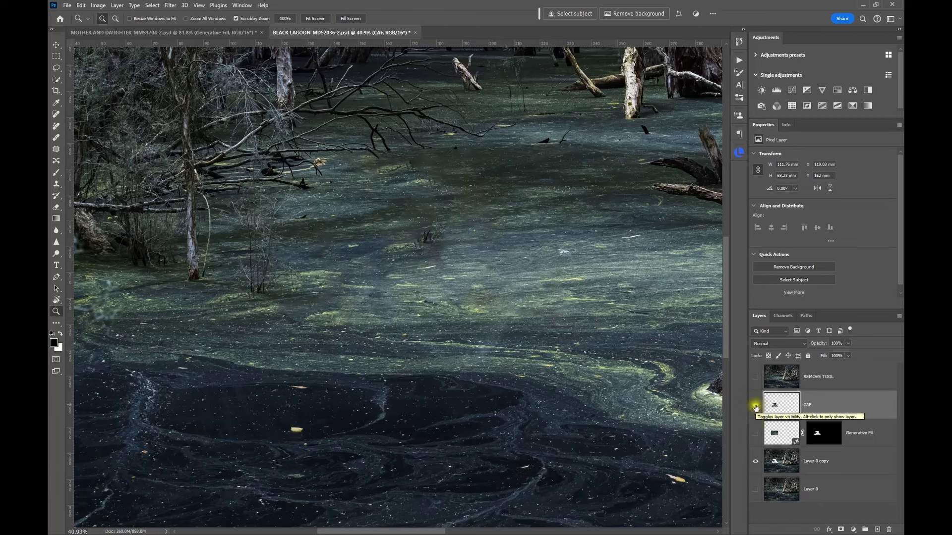
click(756, 433)
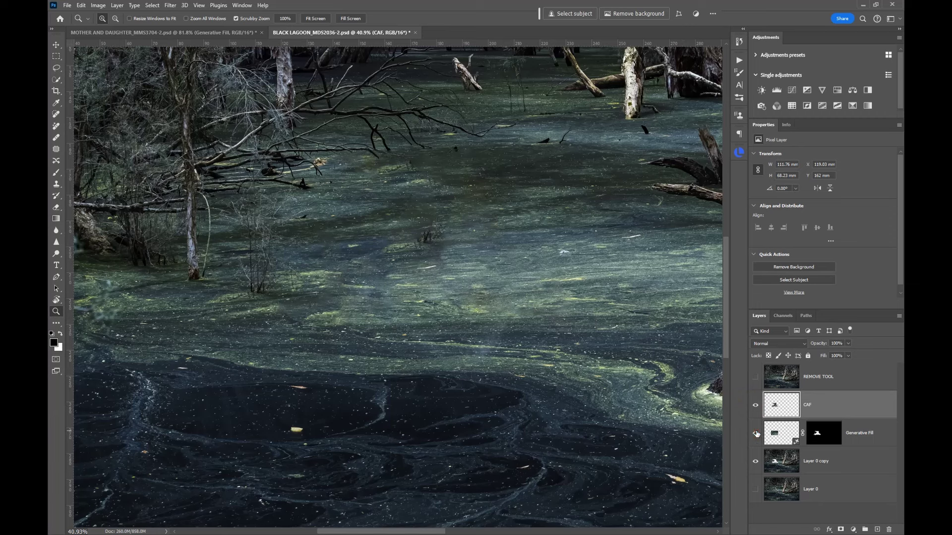
click(756, 434)
Step: Hide the CAF layer, then show and select the REMOVE TOOL layer to examine its result
click(755, 405)
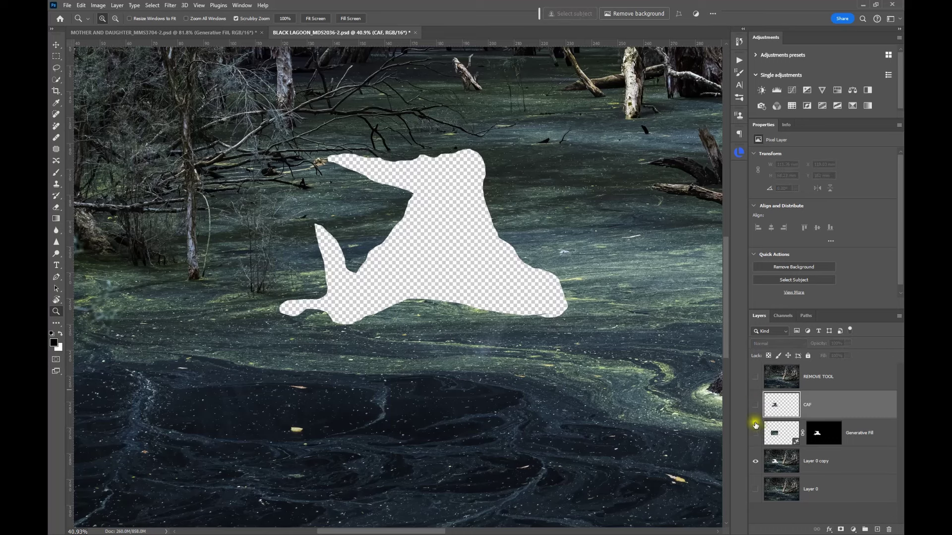
click(756, 377)
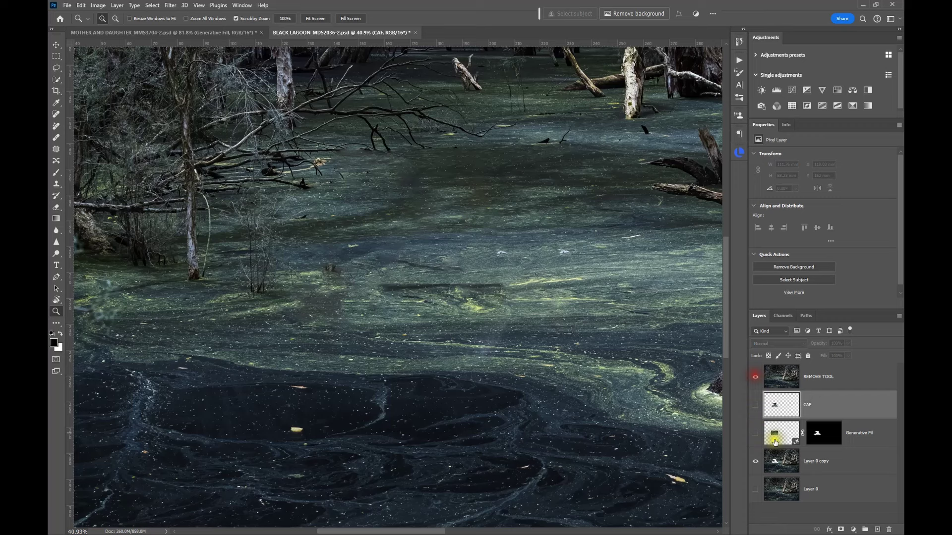
click(779, 383)
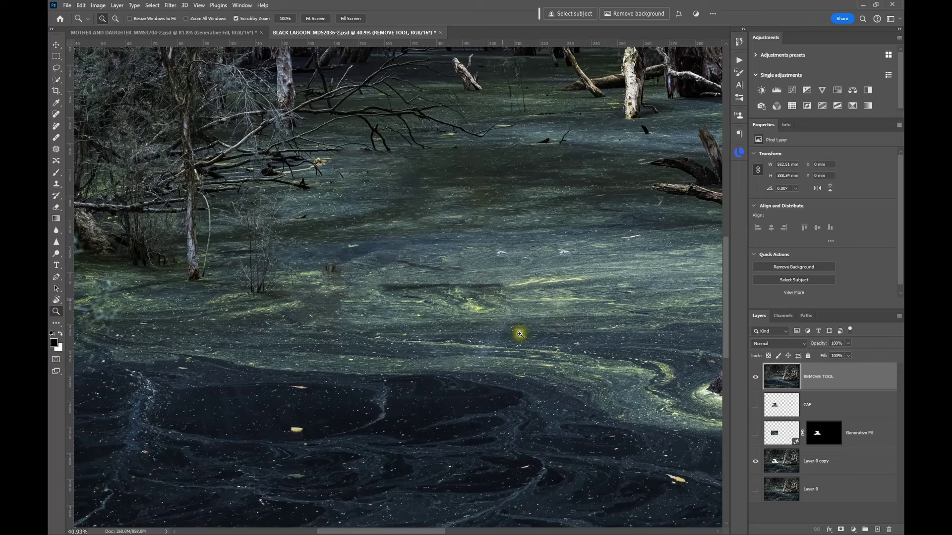
Step: Hide the REMOVE TOOL layer, show the Generative Fill layer again, and view its result in the whole image fitted to the screen
click(755, 376)
click(755, 433)
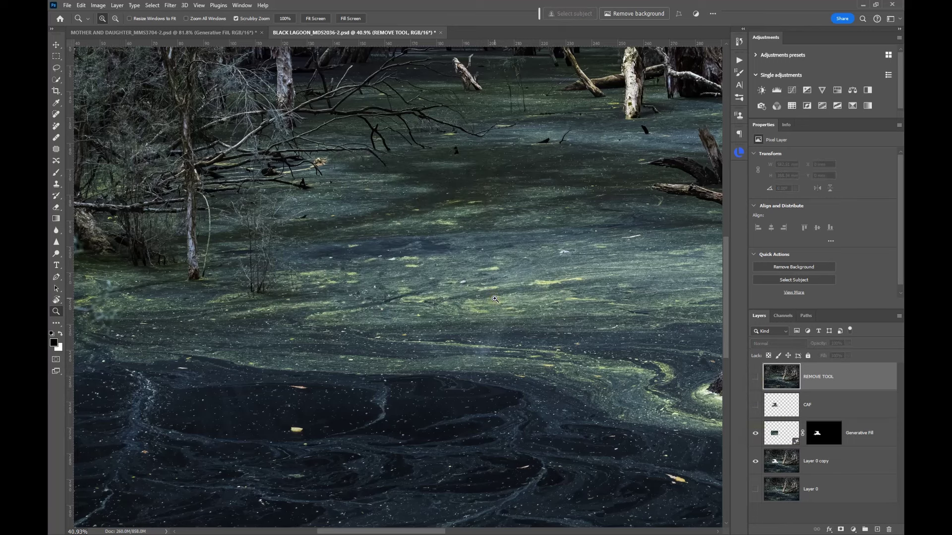
drag(494, 299, 446, 250)
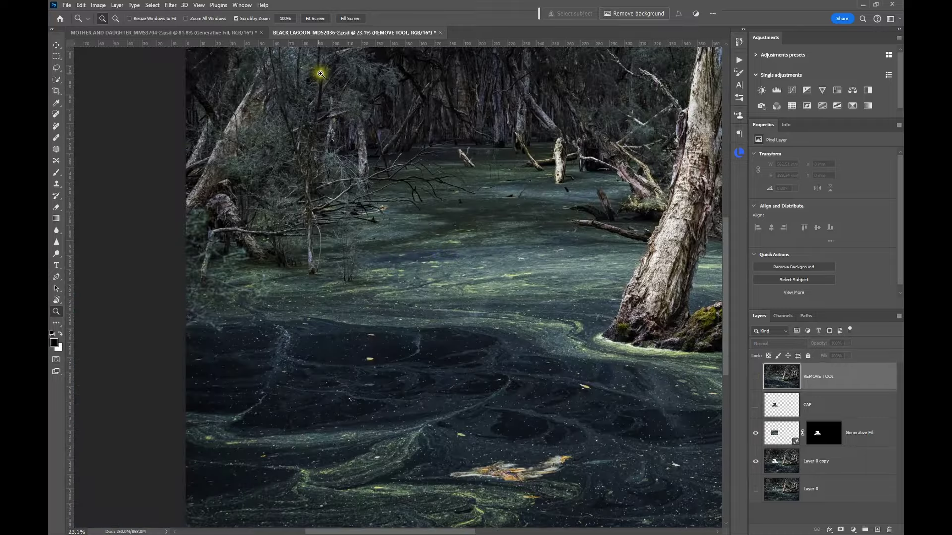
click(314, 19)
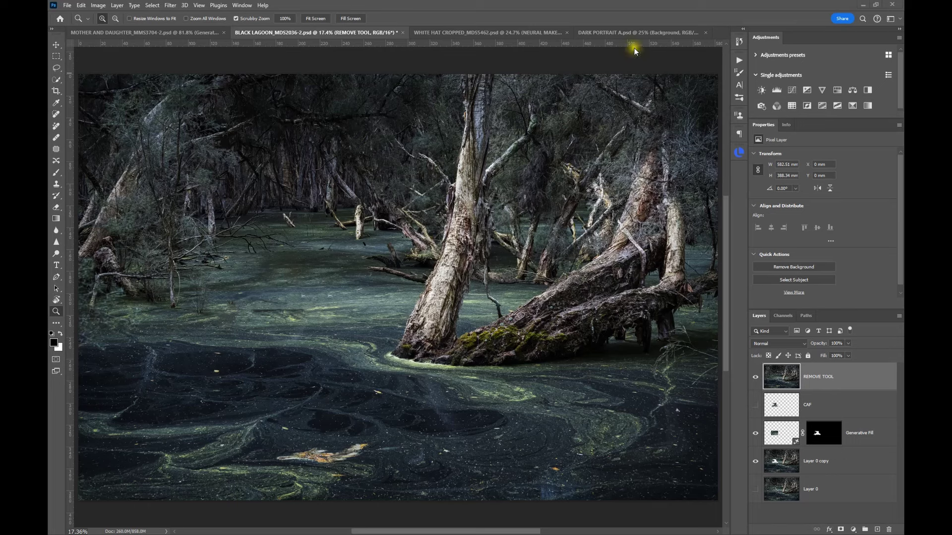
Step: Switch to the DARK PORTRAIT A document and open the Neural Filters workspace on its Background layer
click(642, 34)
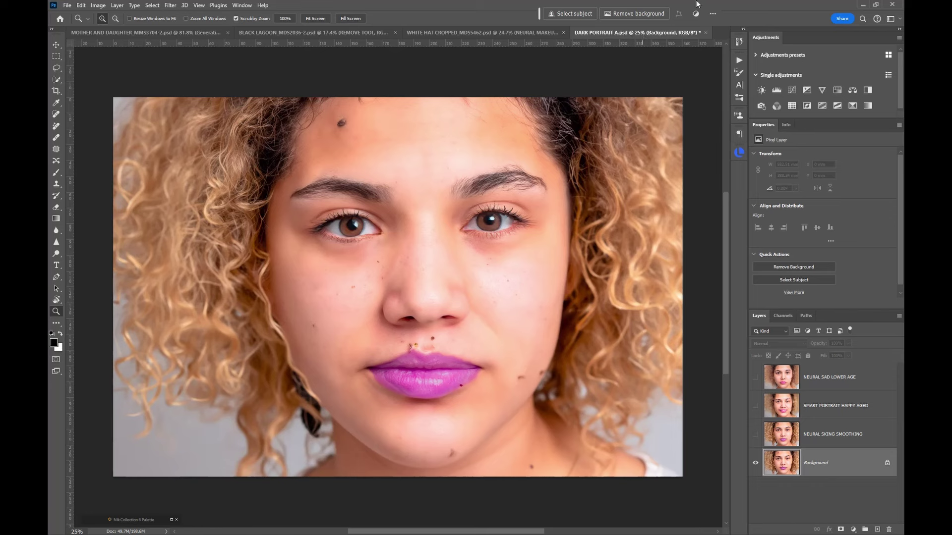
click(170, 5)
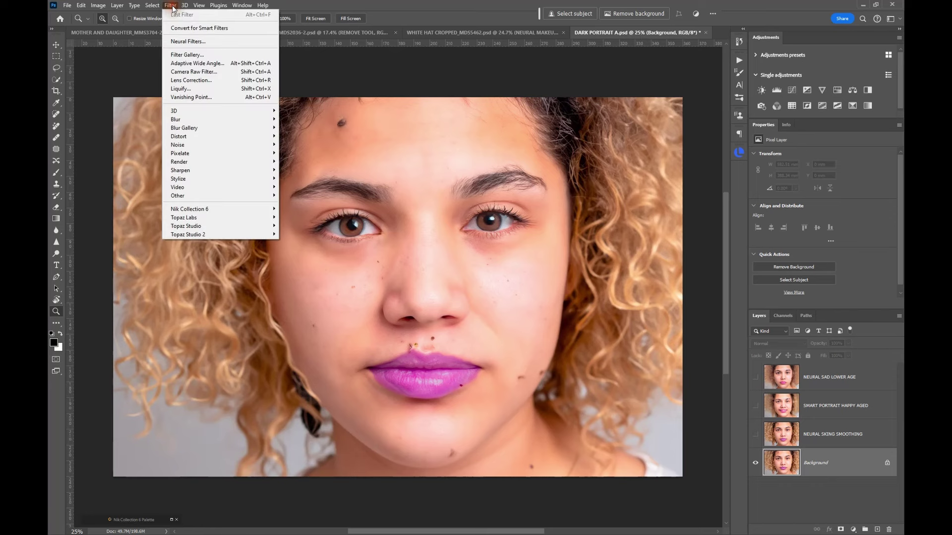
click(183, 41)
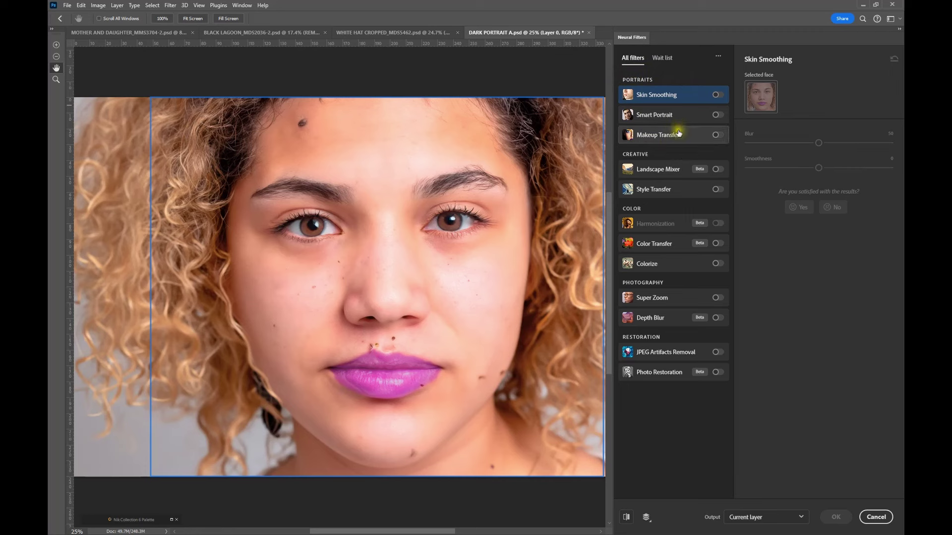
Step: Turn on the Skin Smoothing neural filter and compare the portrait before and after it
mouse_move(679, 133)
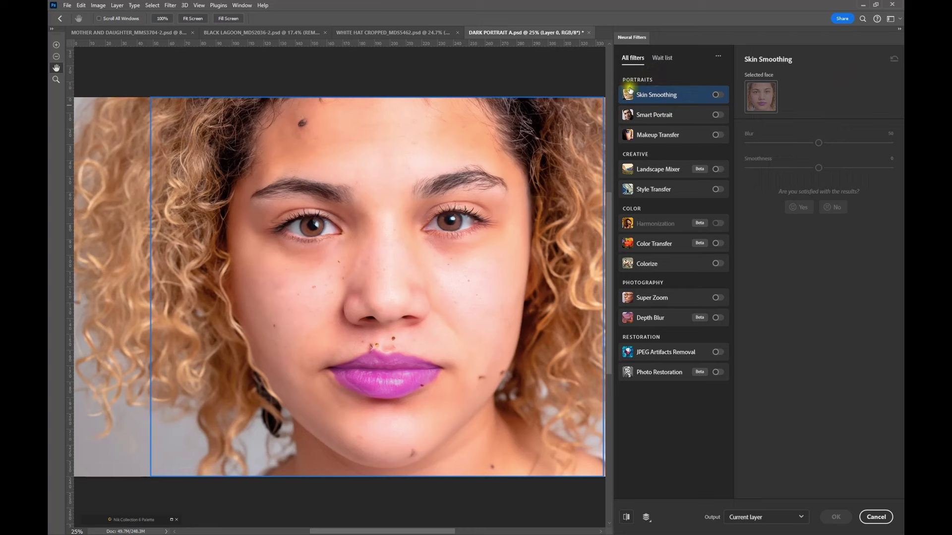
mouse_move(630, 92)
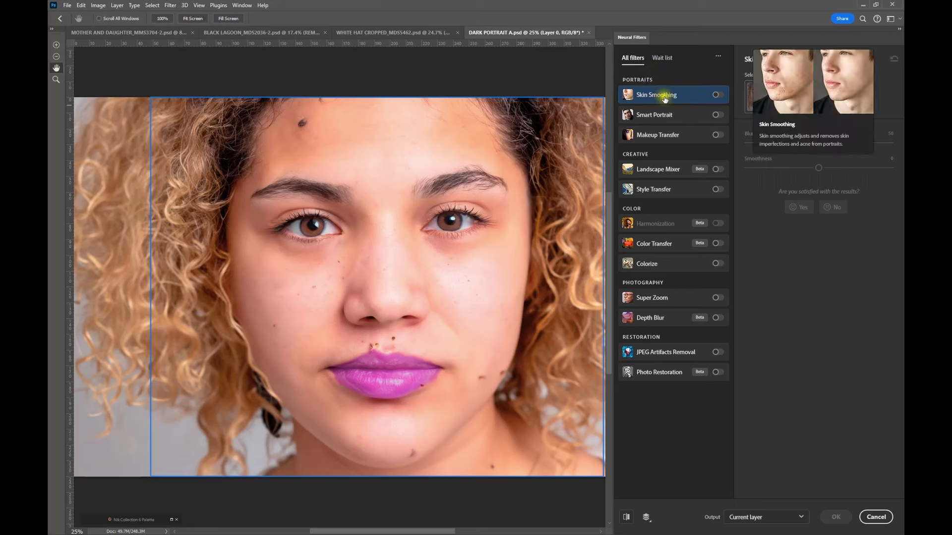
click(717, 95)
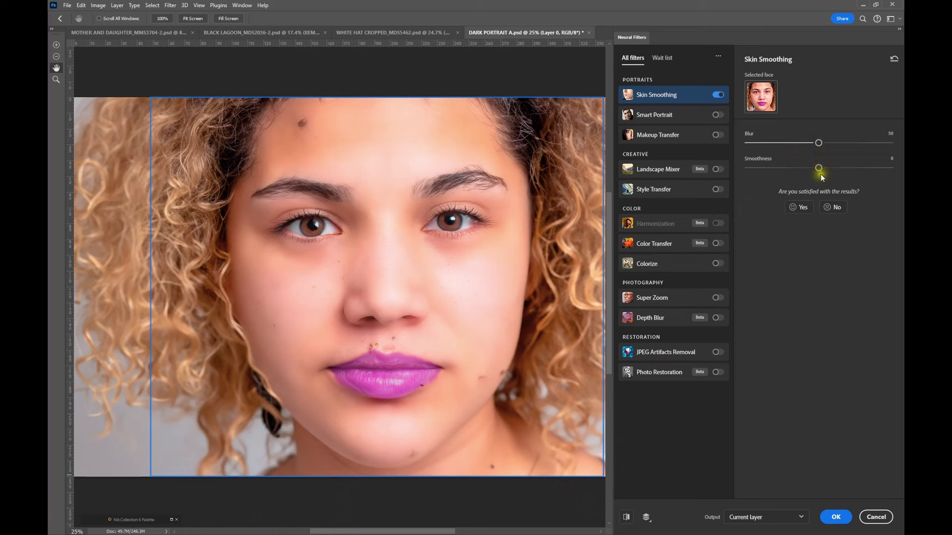
click(626, 520)
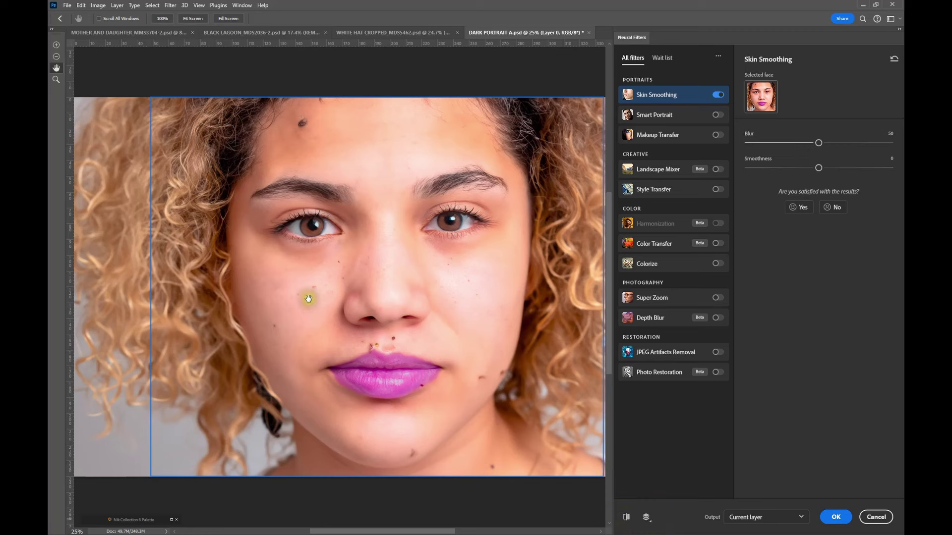
click(625, 517)
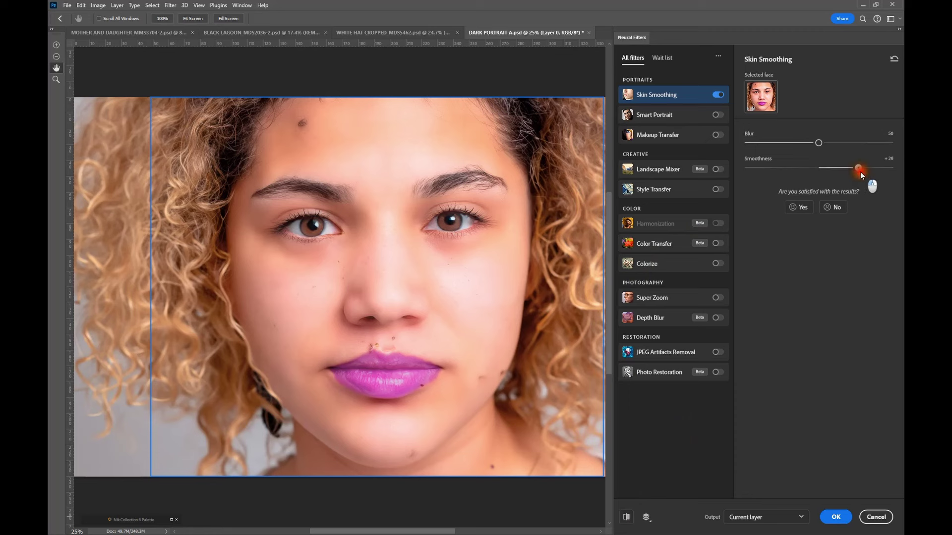
Step: Try Skin Smoothing with Smoothness +28 and a higher Blur, bring them to -1 and 50, and cancel the Neural Filters
drag(861, 172, 858, 171)
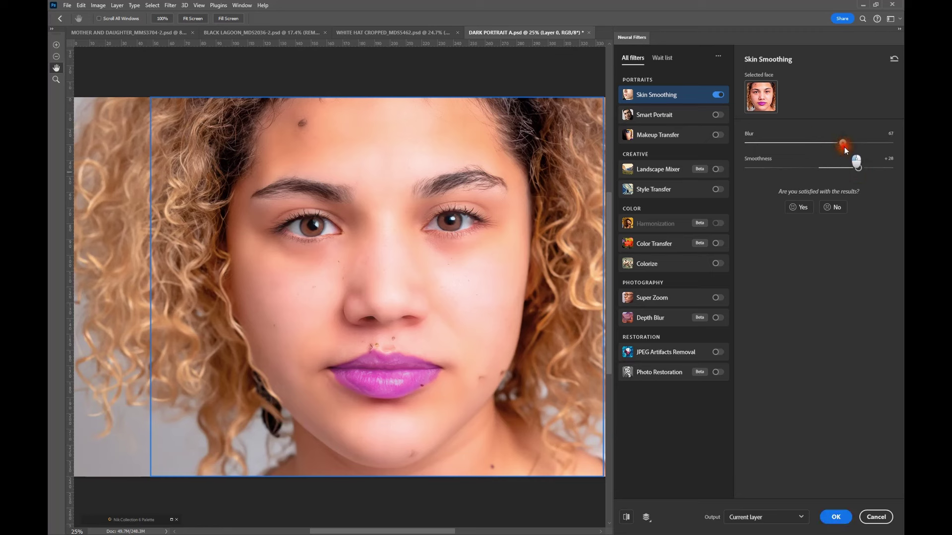
drag(853, 146, 853, 145)
click(806, 143)
click(817, 169)
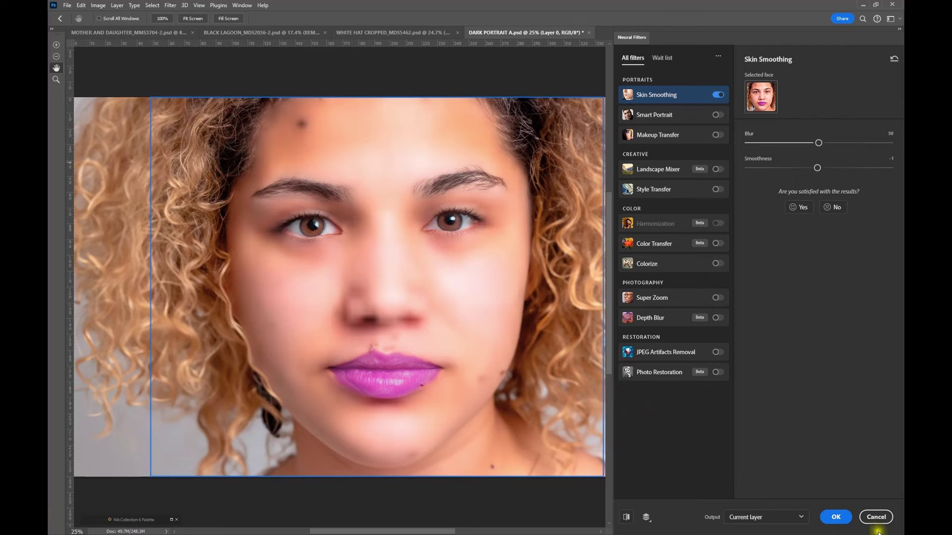
click(836, 517)
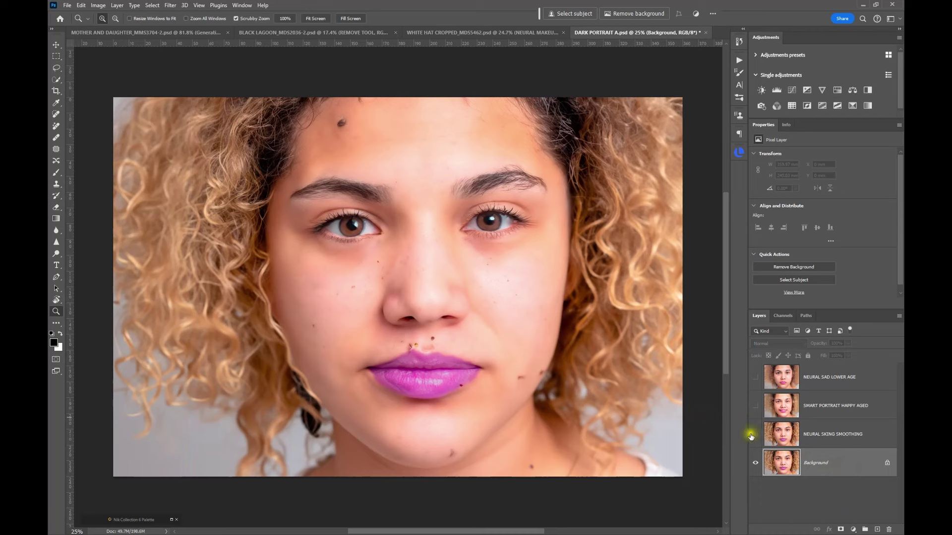
Step: Show and select the NEURAL SKING SMOOTHING layer, and compare the portrait with and without it
click(755, 434)
click(787, 442)
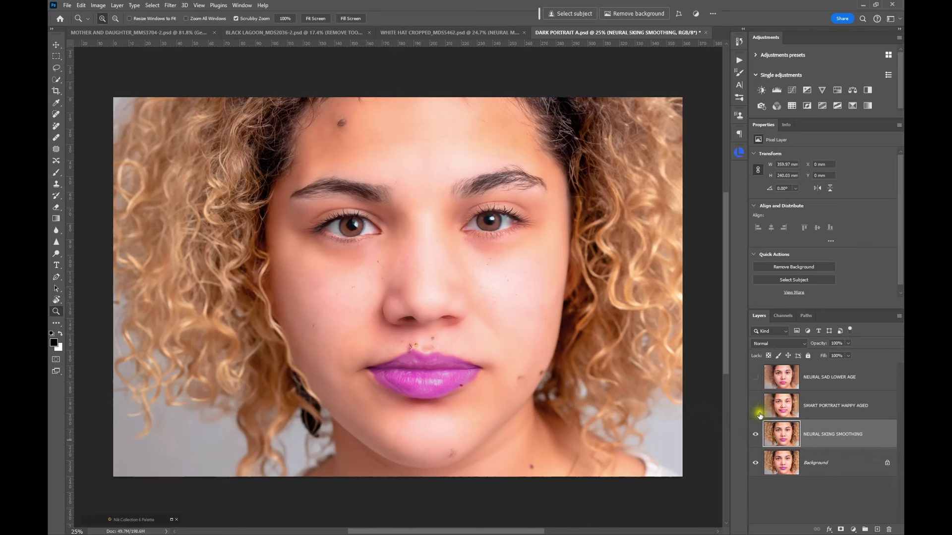
click(755, 434)
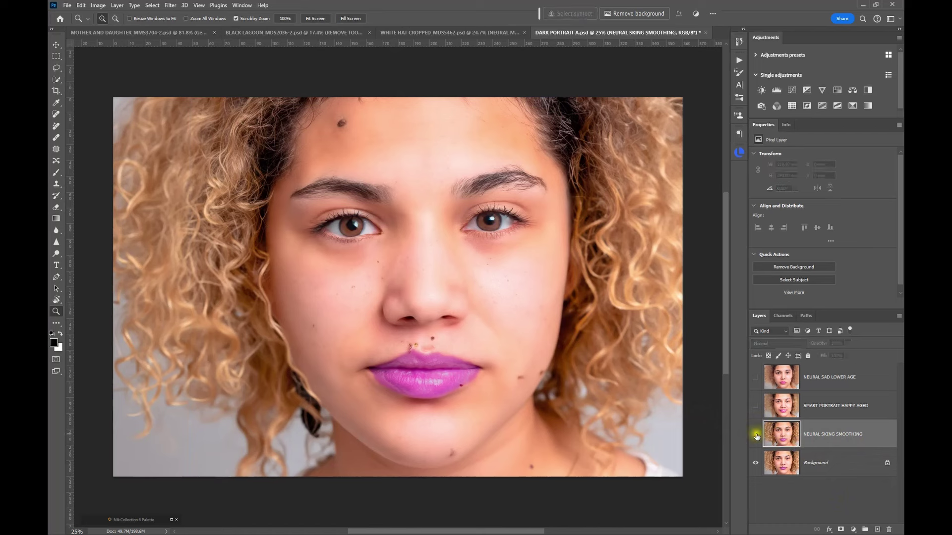
click(756, 435)
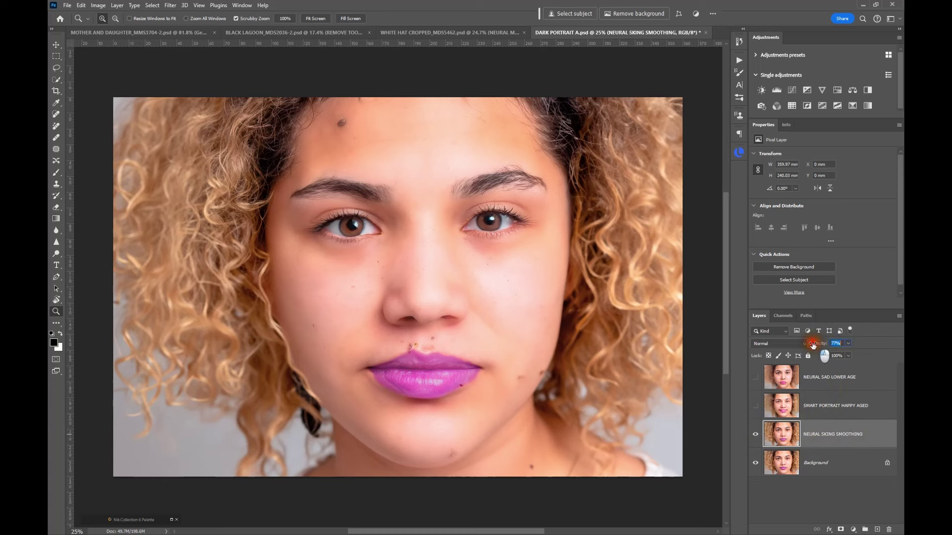
Step: Return the NEURAL SKING SMOOTHING layer to 100% opacity and recheck the smoothing against the Background by toggling the layer's visibility
click(833, 343)
click(830, 435)
click(754, 432)
click(754, 432)
click(754, 432)
click(754, 433)
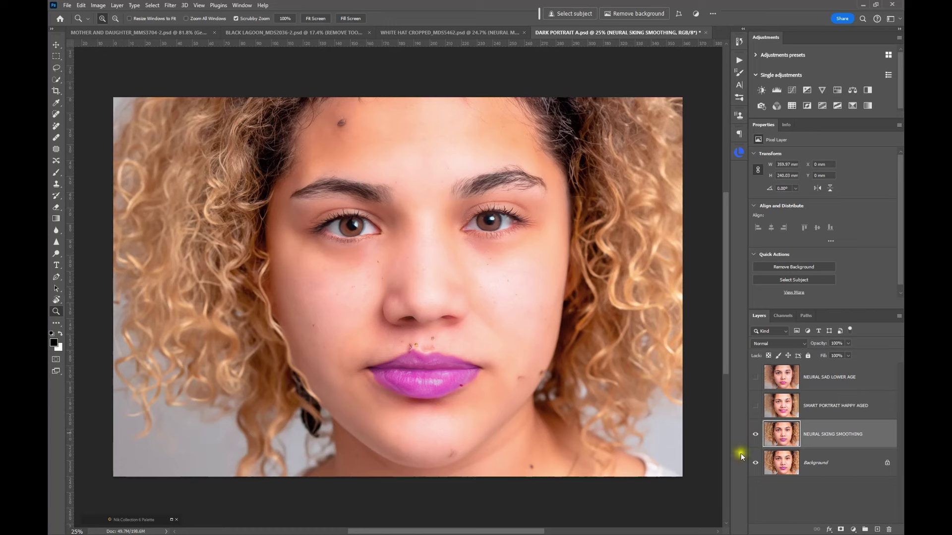
click(755, 435)
click(756, 435)
Step: Try the Smart Portrait neural filter with Happiness +50 on the NEURAL SKING SMOOTHING layer and cancel the Neural Filters
click(170, 5)
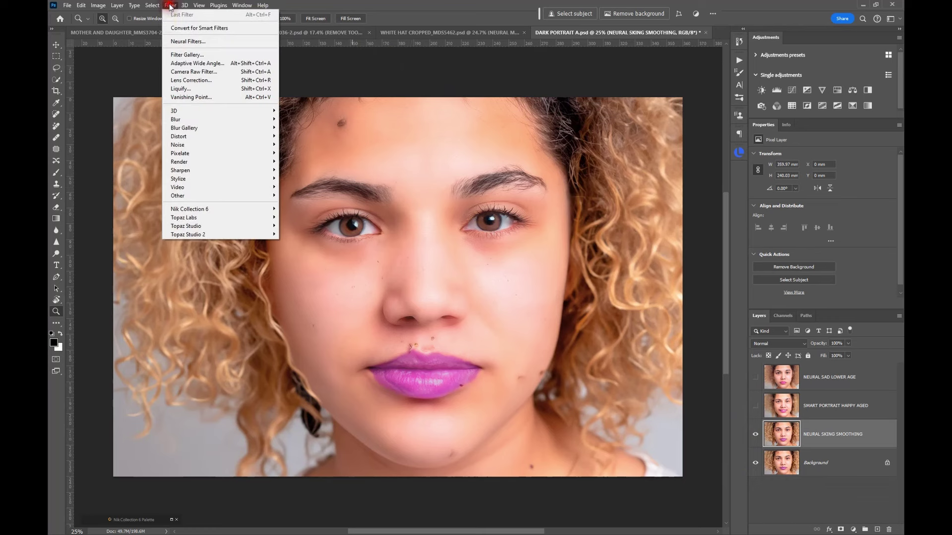
click(187, 42)
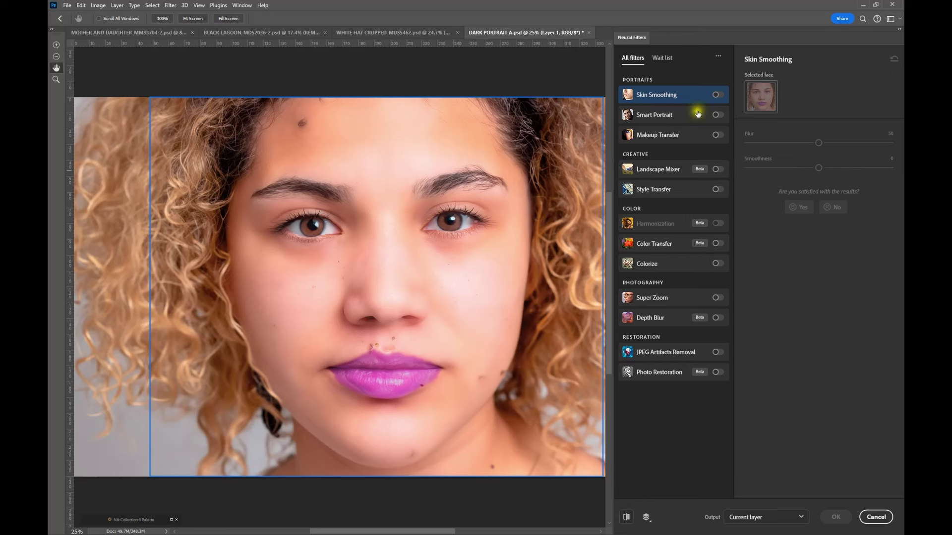
click(677, 119)
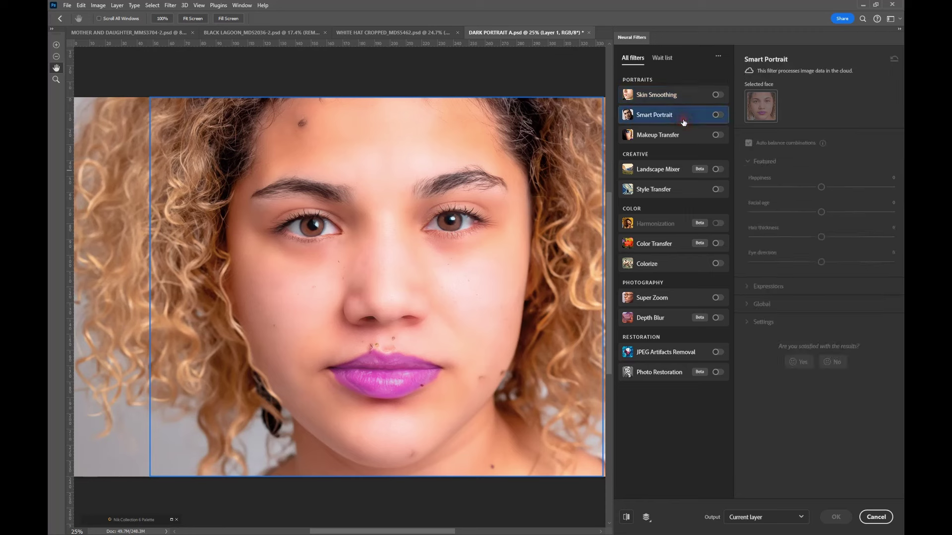
click(717, 116)
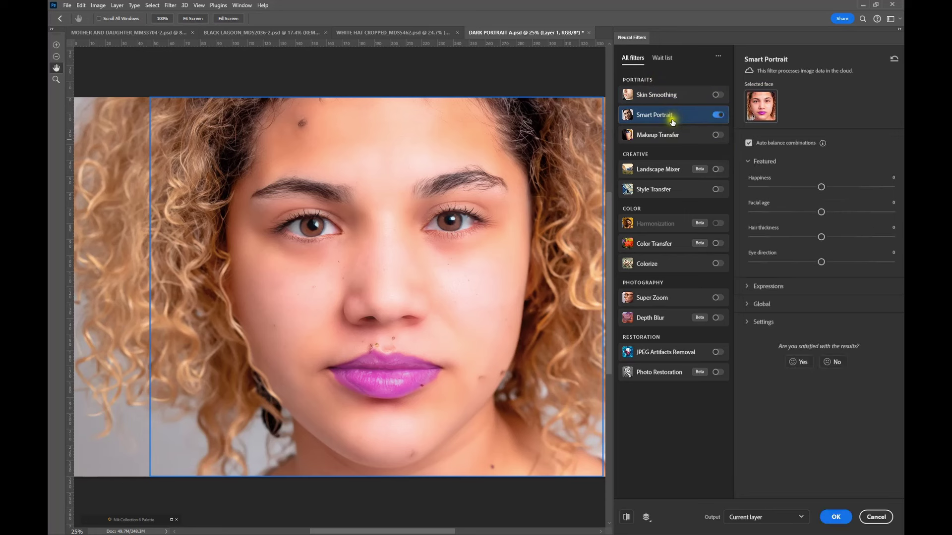
mouse_move(672, 118)
drag(894, 198, 894, 197)
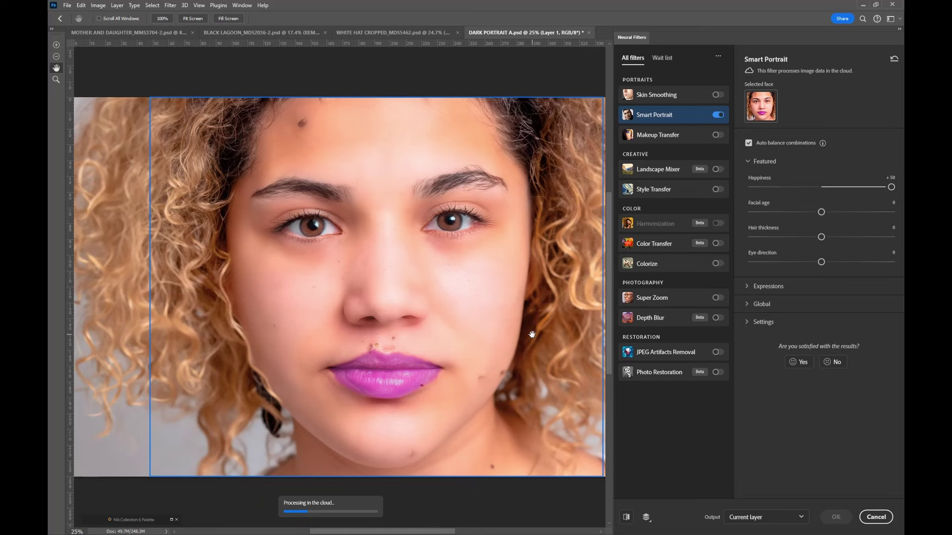
click(875, 517)
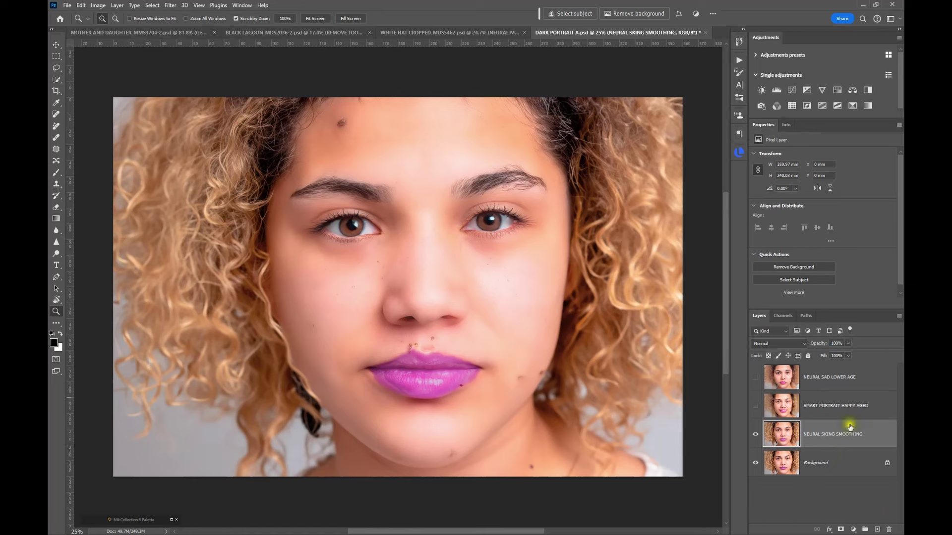
Step: Compare the portrait with and without the SMART PORTRAIT HAPPY AGED layer, and briefly view the NEURAL SAD LOWER AGE layer, leaving both hidden
click(780, 411)
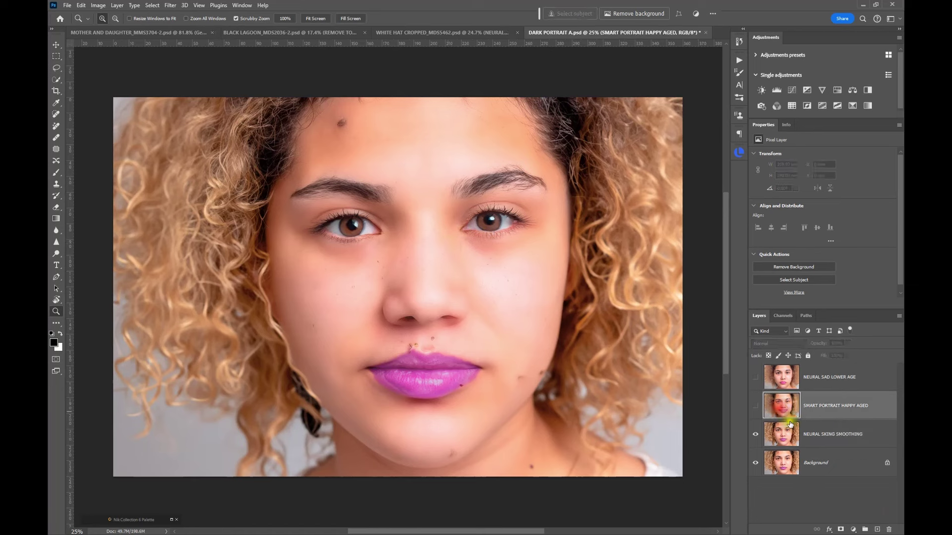
click(755, 406)
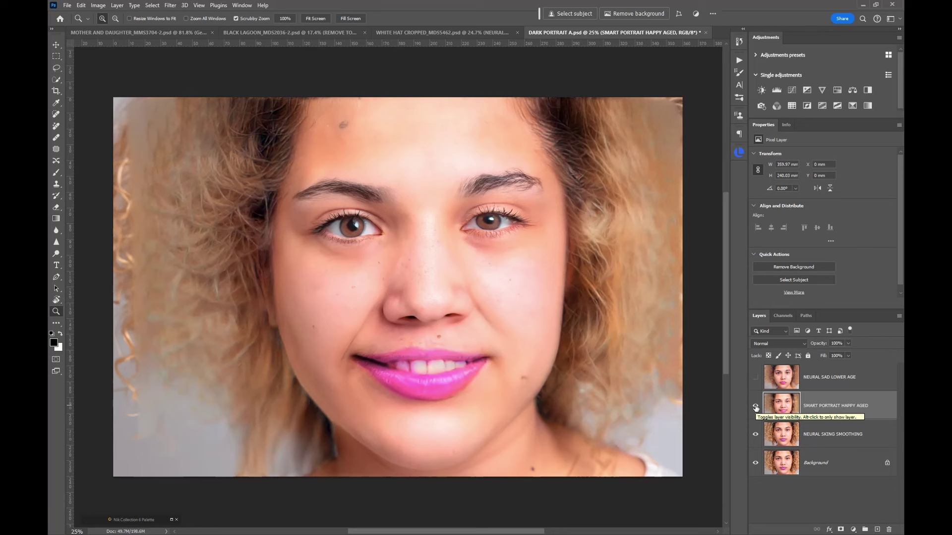
click(755, 407)
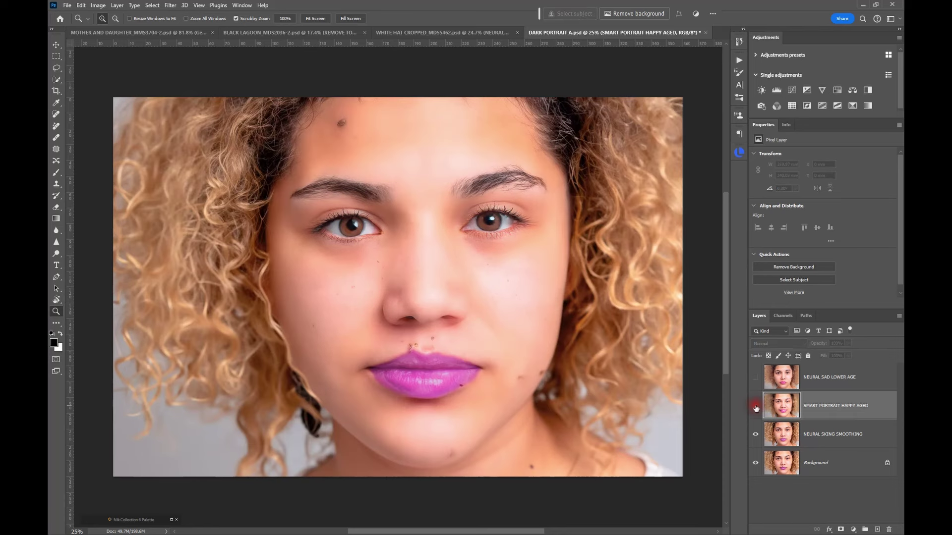
click(755, 407)
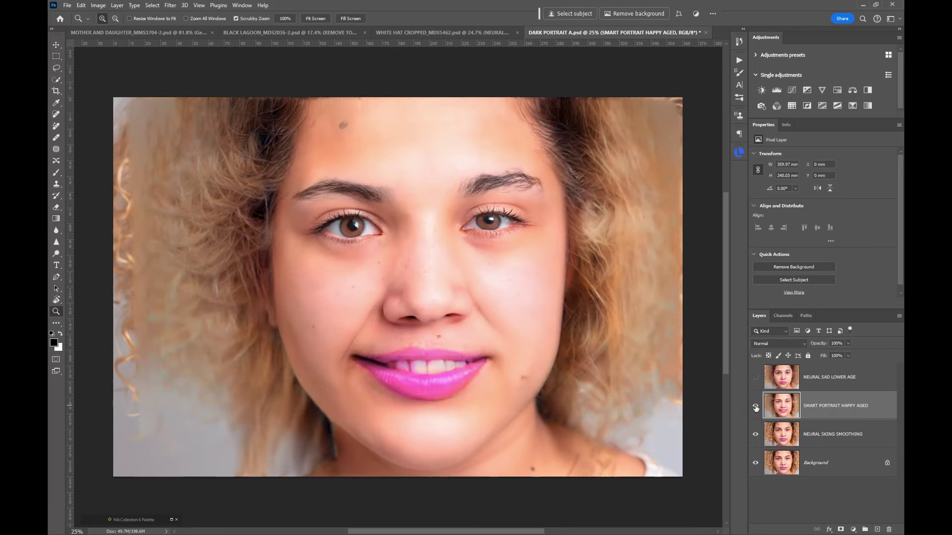
click(755, 407)
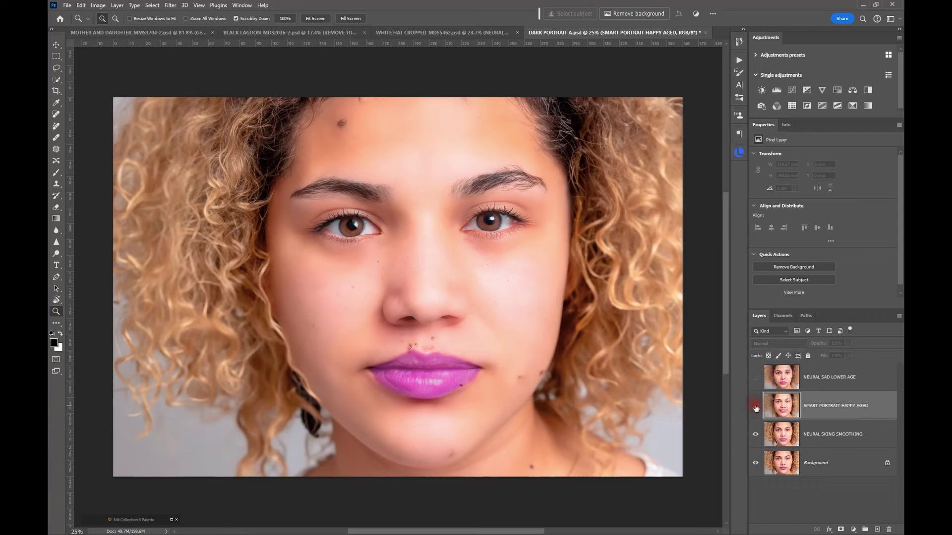
click(756, 407)
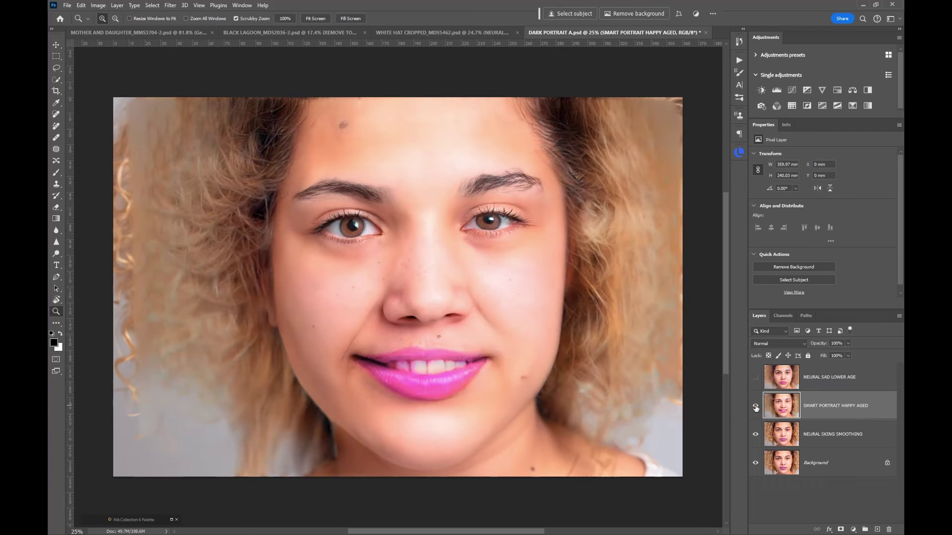
click(756, 407)
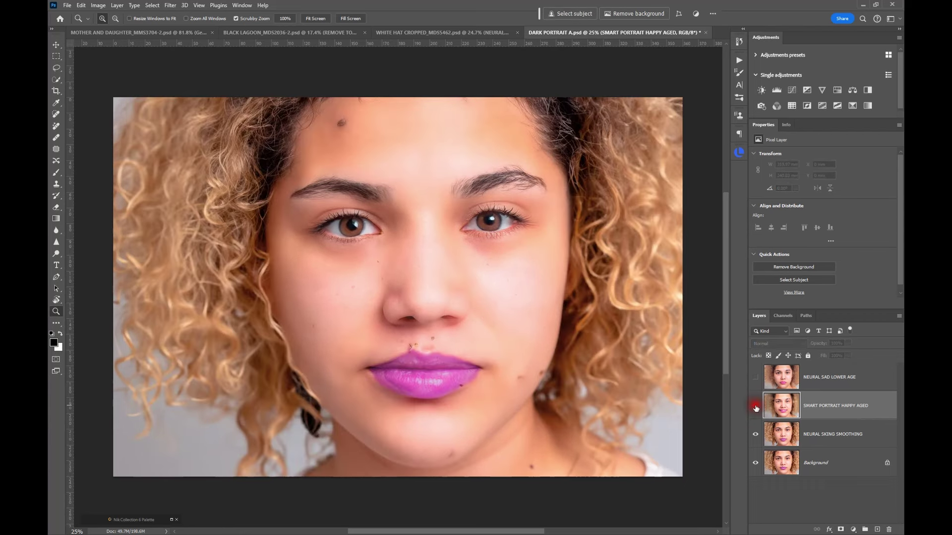
click(755, 378)
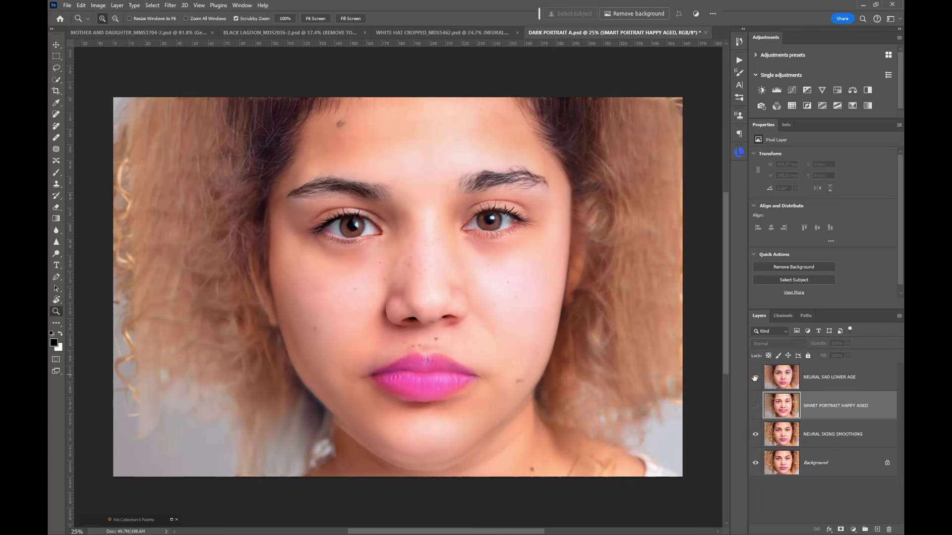
click(754, 377)
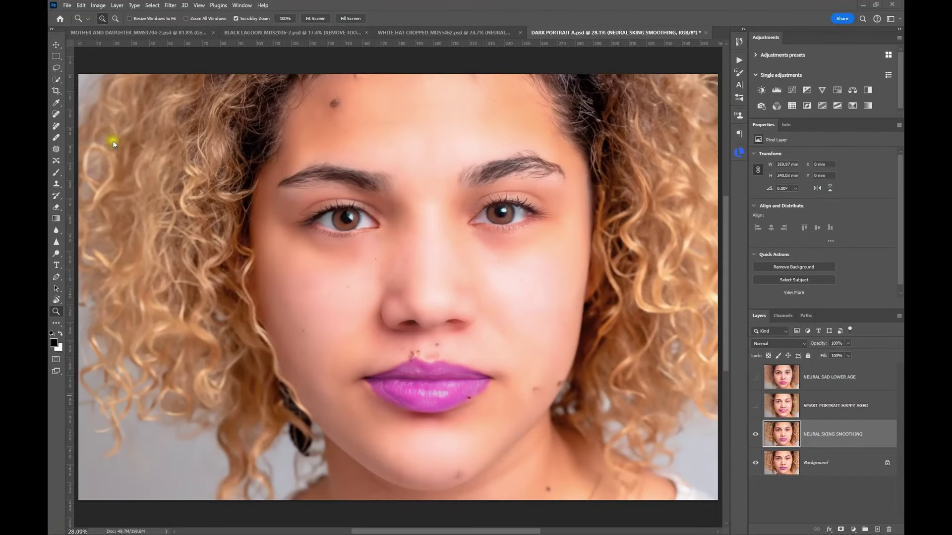
Step: Open the Neural Filters workspace on the NEURAL SKING SMOOTHING layer and turn on the Makeup Transfer filter
click(170, 5)
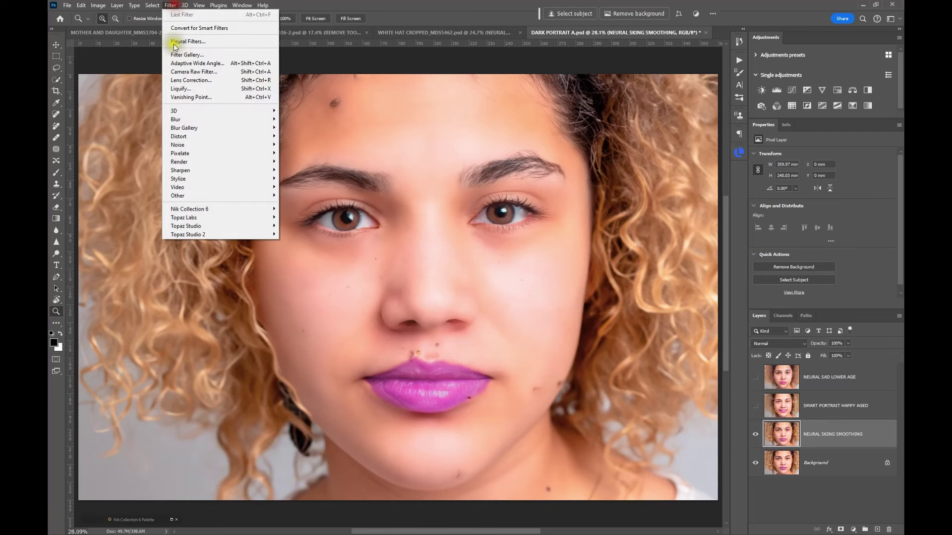
click(174, 43)
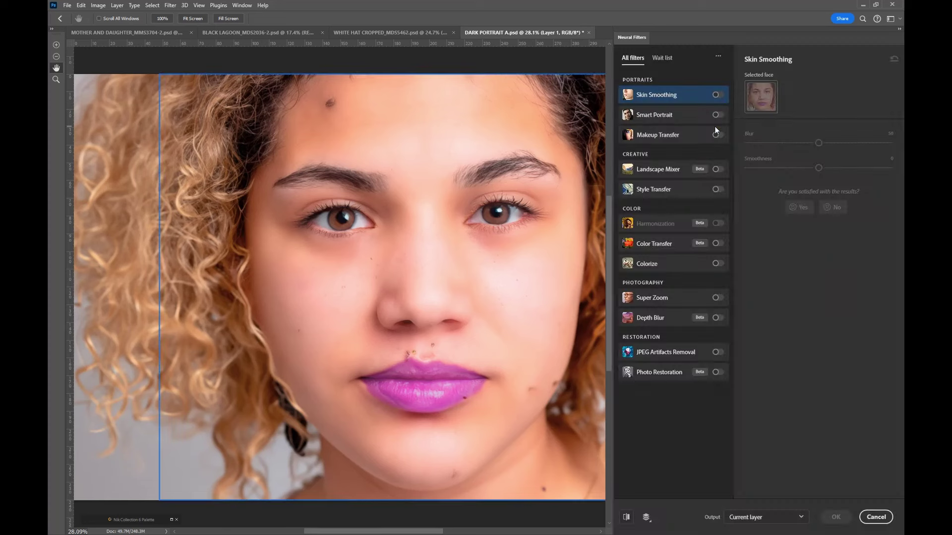
click(687, 139)
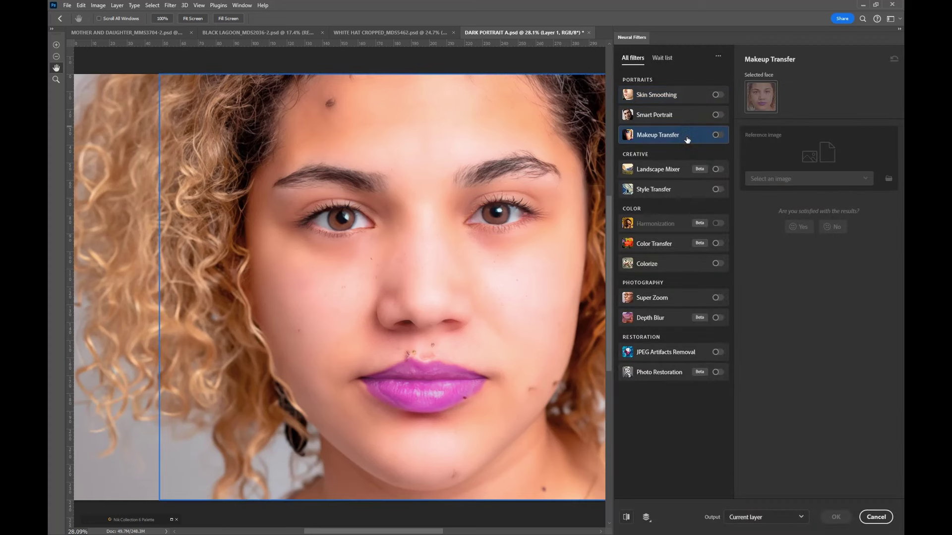
mouse_move(687, 139)
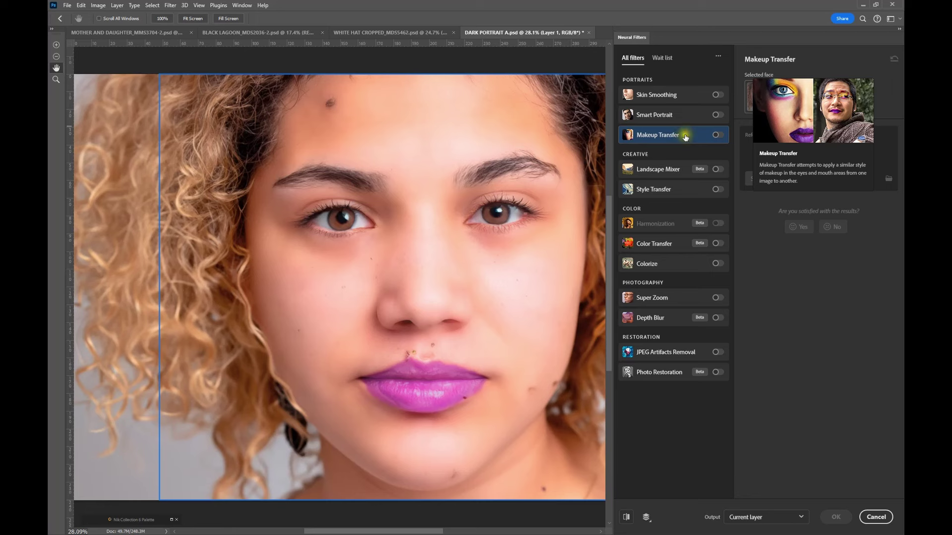
click(721, 138)
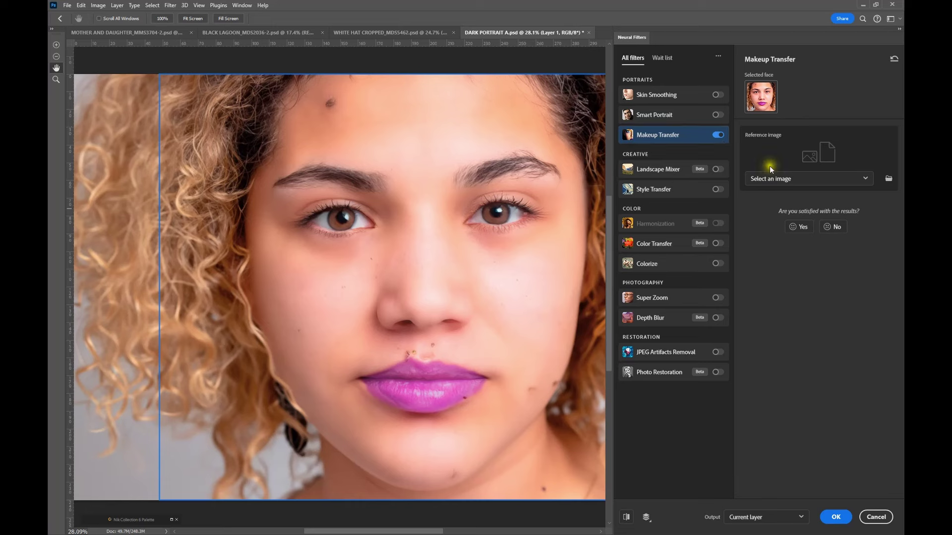
Step: Apply Makeup Transfer to the current layer with WHITE HAT CROPPED_MDS5462.psd as the reference image, and clear the resulting selection
click(865, 179)
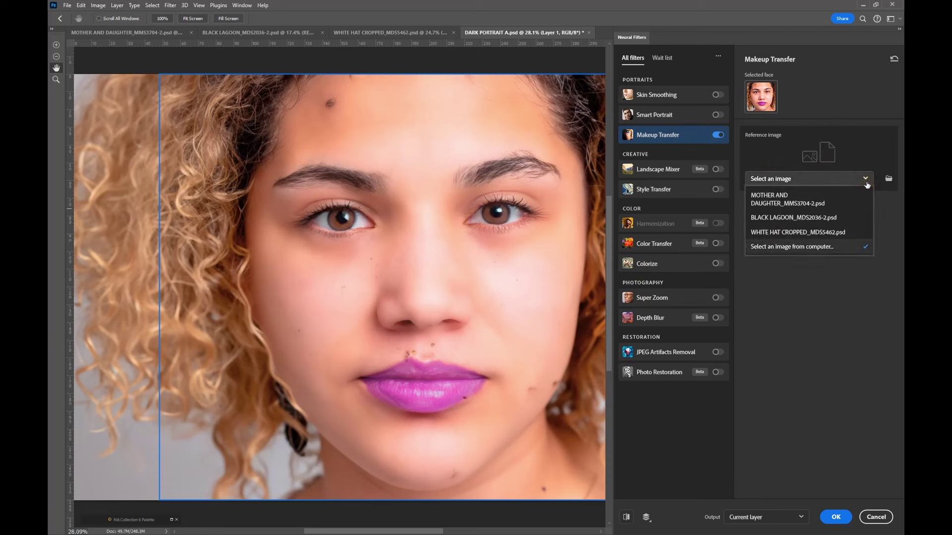
click(777, 233)
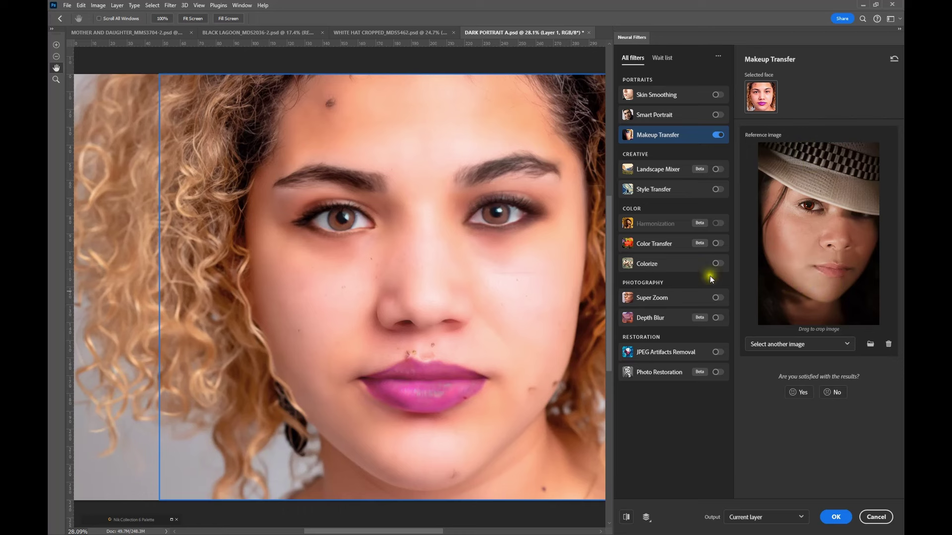
click(836, 517)
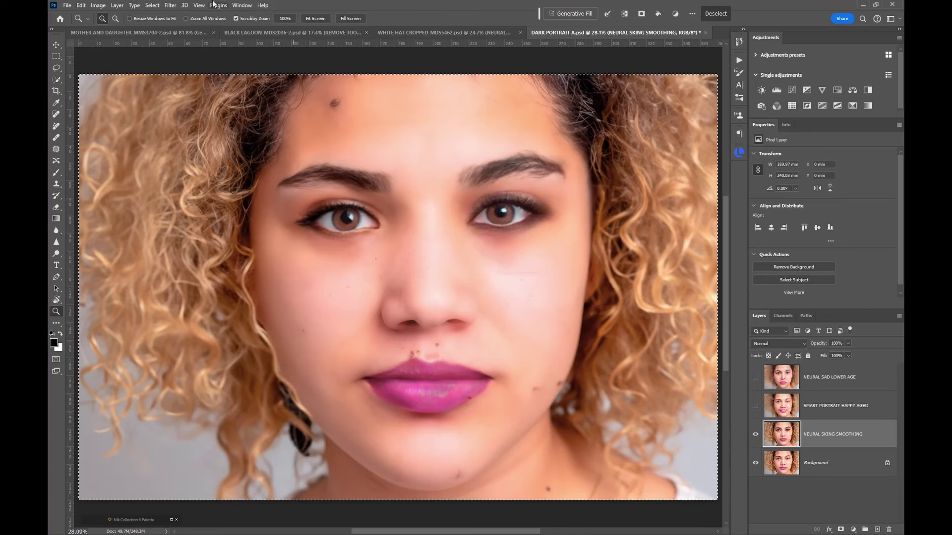
click(152, 5)
click(162, 23)
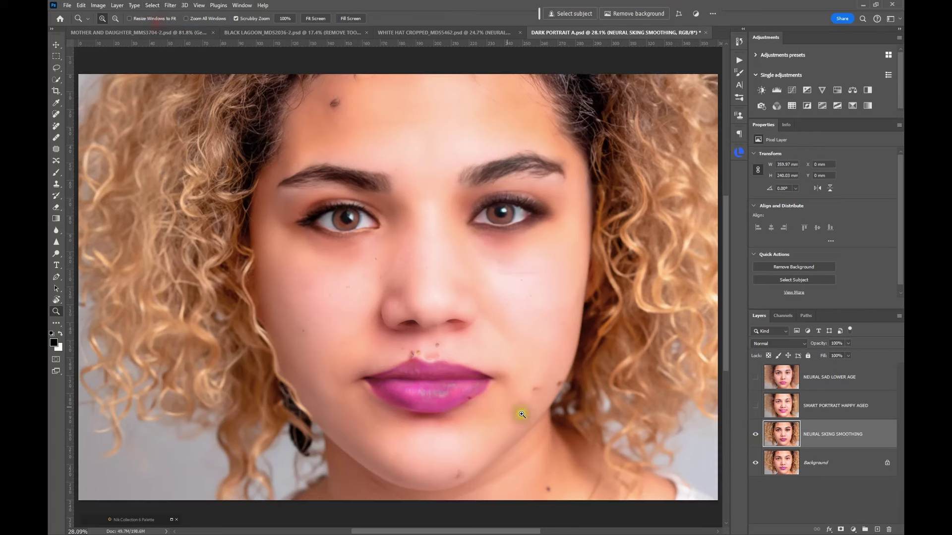
Step: Compare the portrait with and without the transferred makeup by toggling the NEURAL SKING SMOOTHING layer, leaving it visible
click(755, 436)
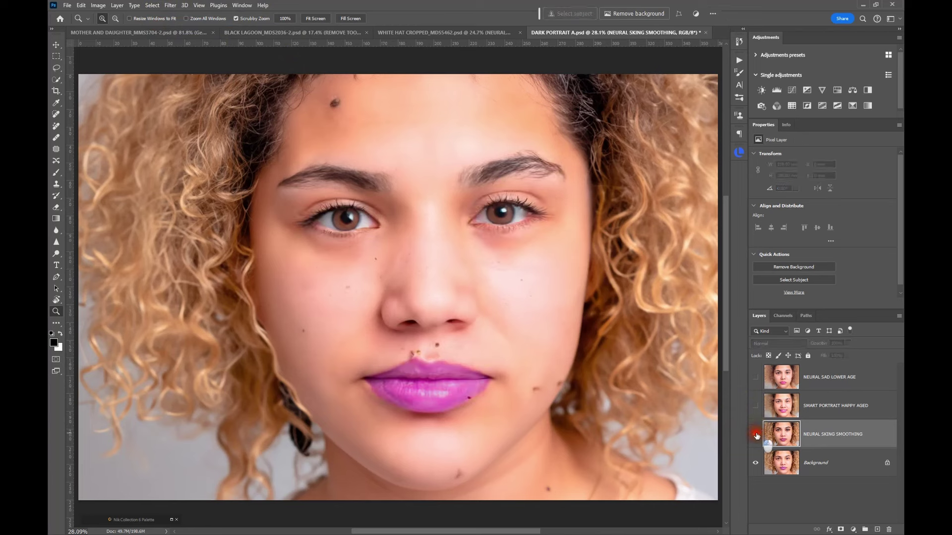
click(756, 435)
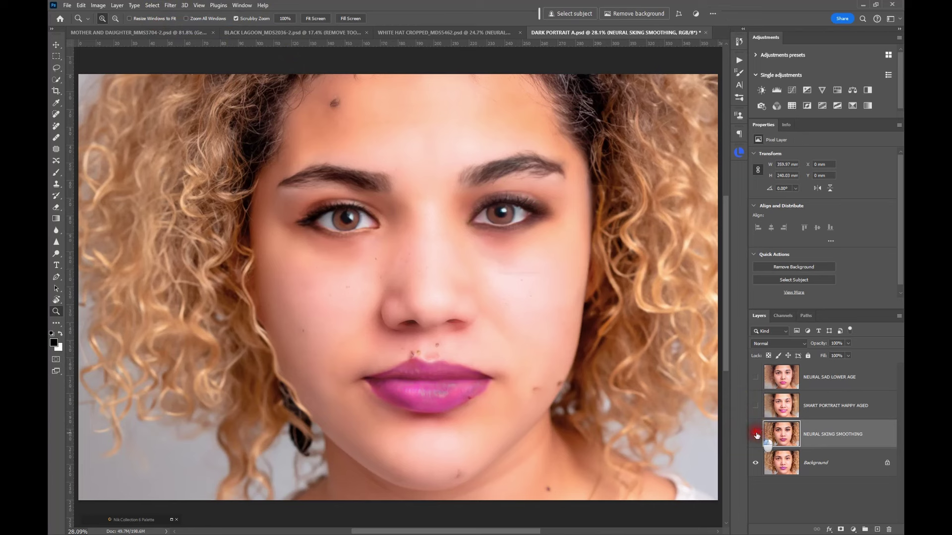
click(756, 436)
click(756, 435)
click(756, 435)
click(756, 435)
click(755, 435)
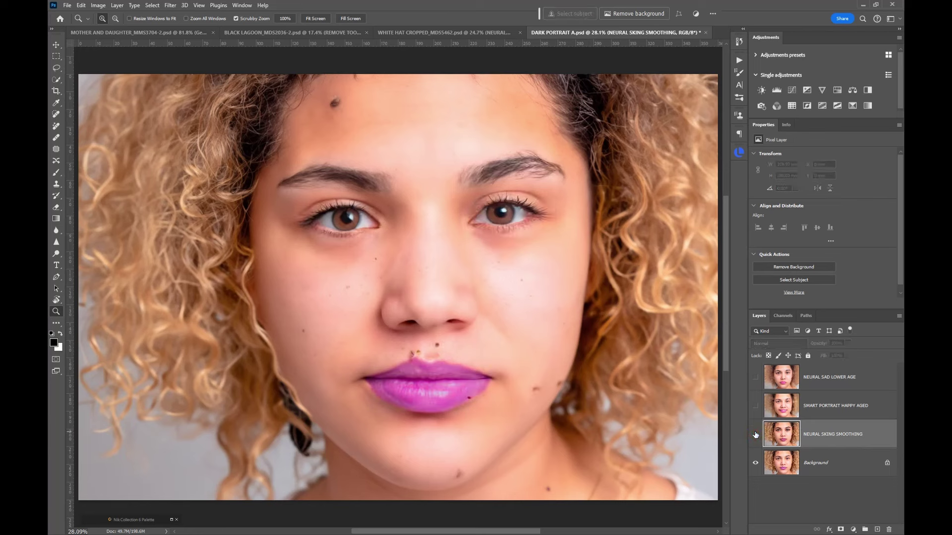
click(756, 435)
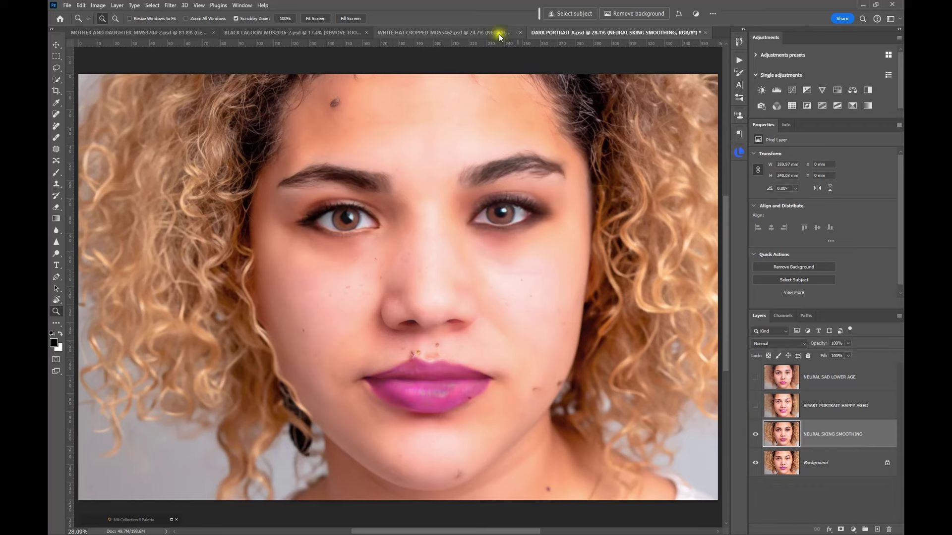
Step: Switch to the WHITE HAT CROPPED_MDS5462 document and show the NEURAL MAKEUP TRANSFER layer, comparing the face with and without it
click(442, 33)
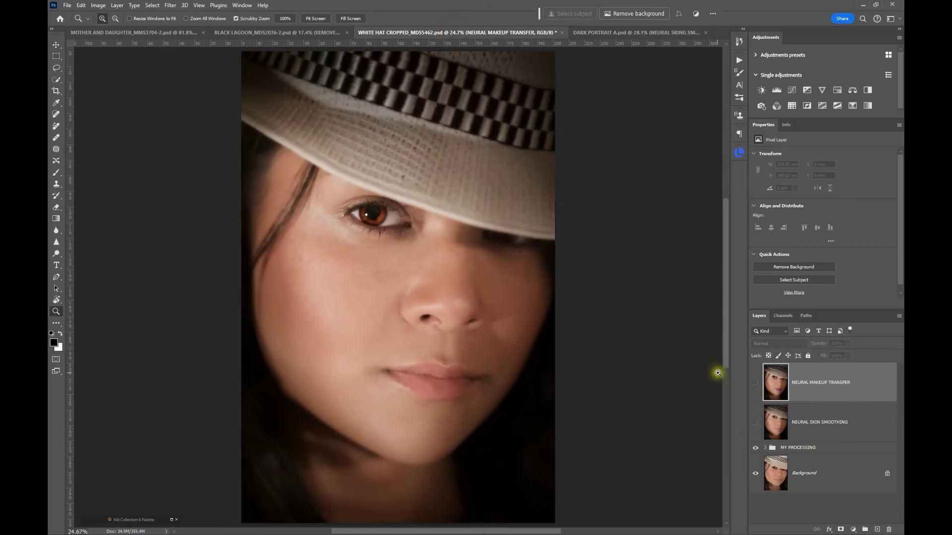
click(755, 383)
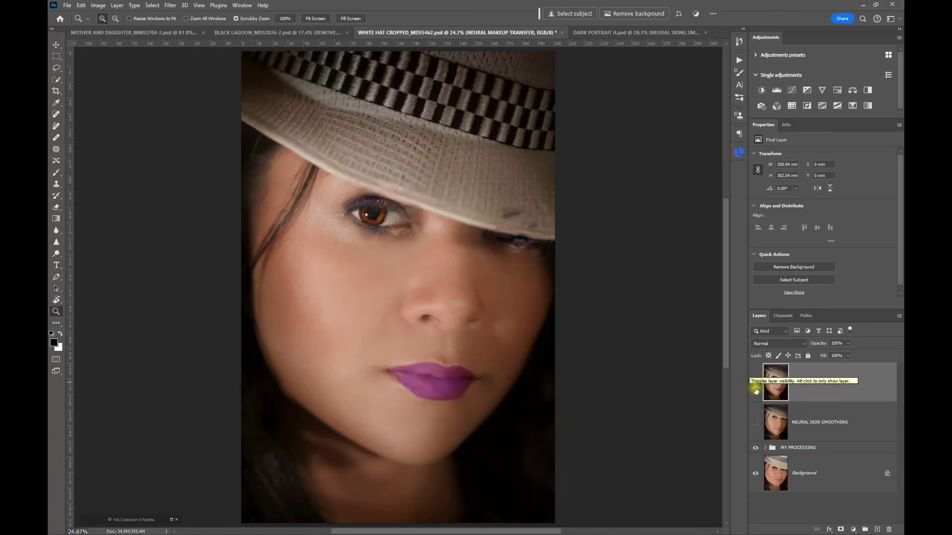
click(755, 386)
click(756, 386)
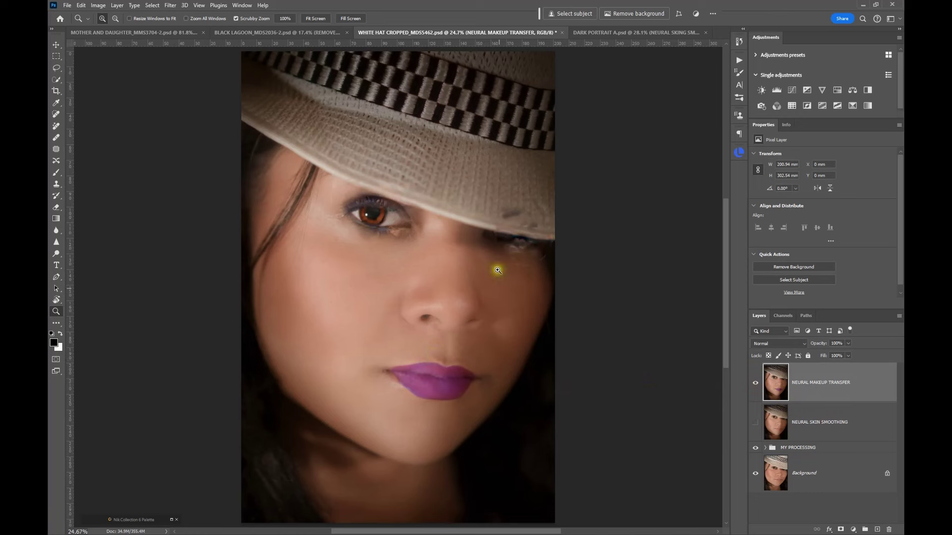
Step: Hide and show the NEURAL MAKEUP TRANSFER layer again to compare the face before and after
click(753, 385)
click(756, 385)
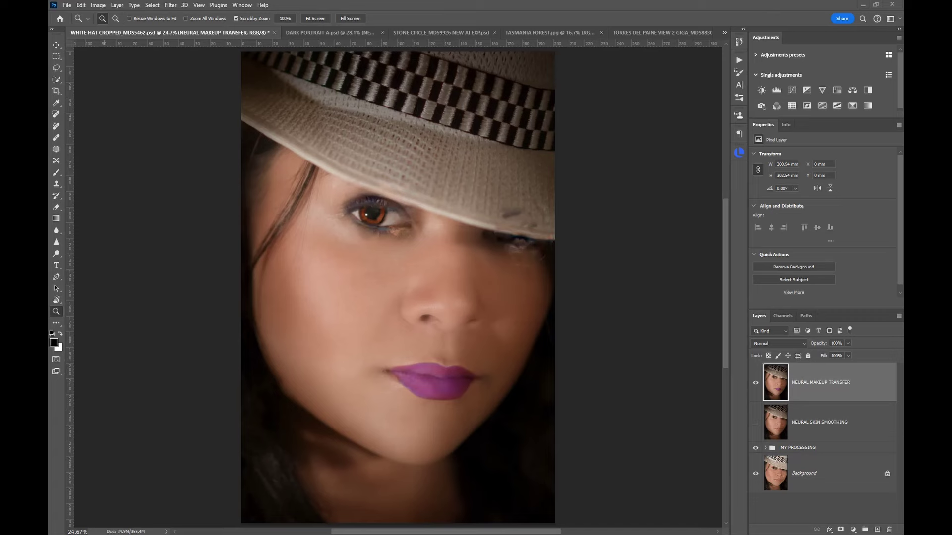
Step: Close the WHITE HAT CROPPED_MDS5462 and DARK PORTRAIT A documents, leaving the STONE CIRCLE_MDS9926 NEW AI EXP document in view
click(275, 35)
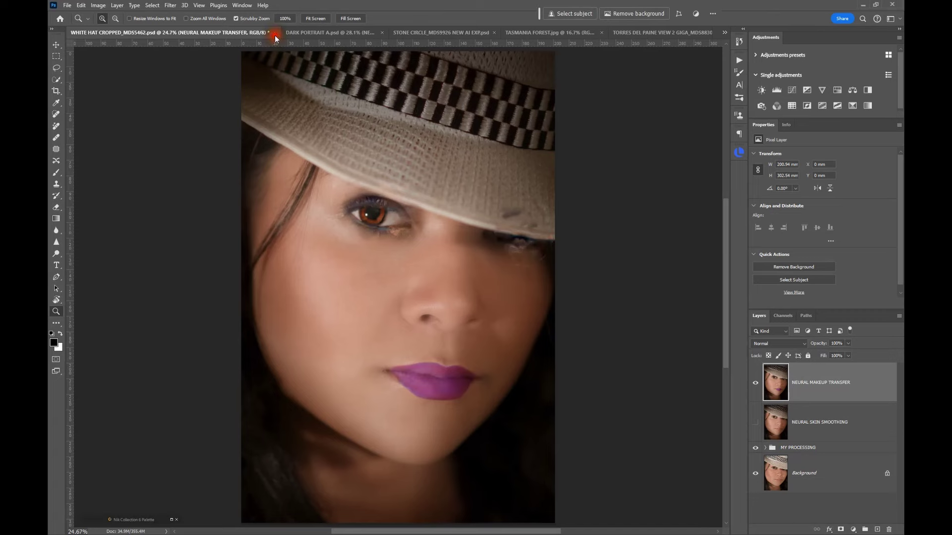
click(276, 33)
click(470, 201)
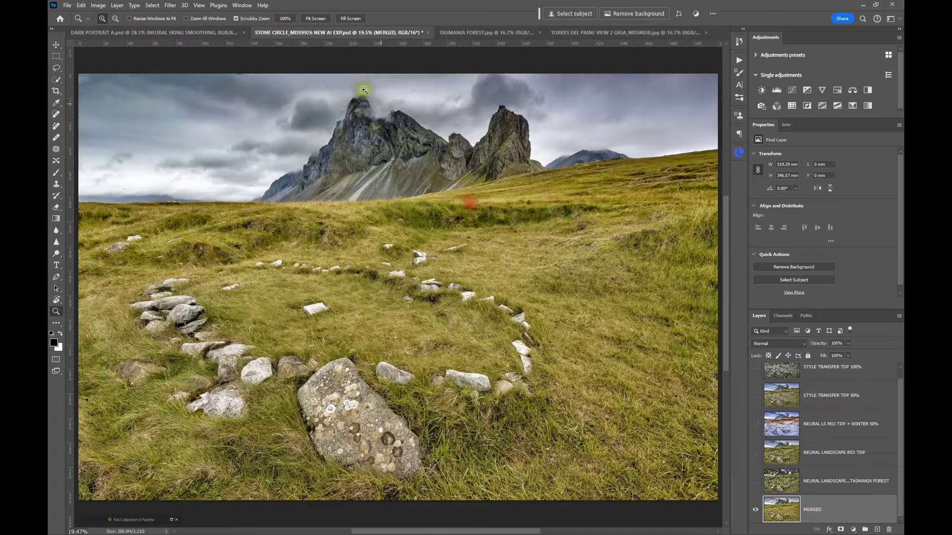
click(180, 32)
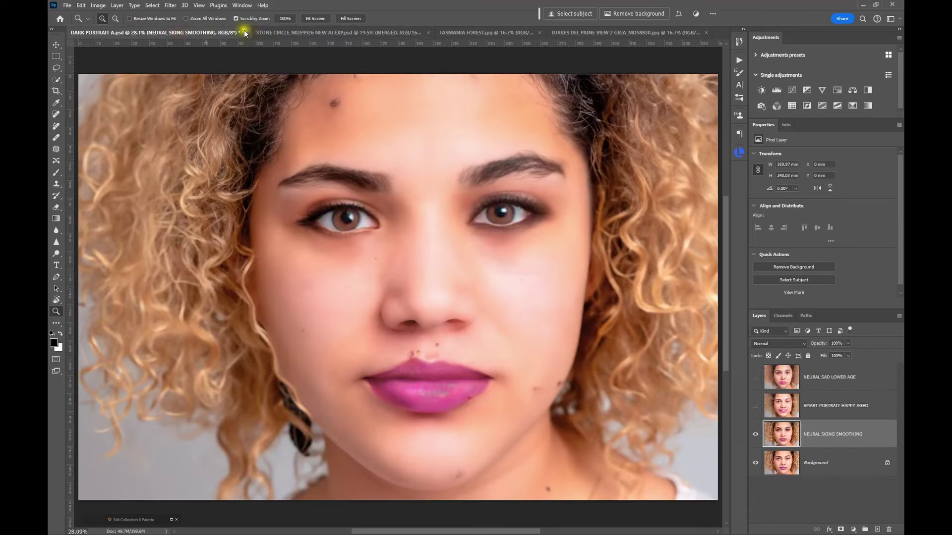
click(245, 33)
click(470, 199)
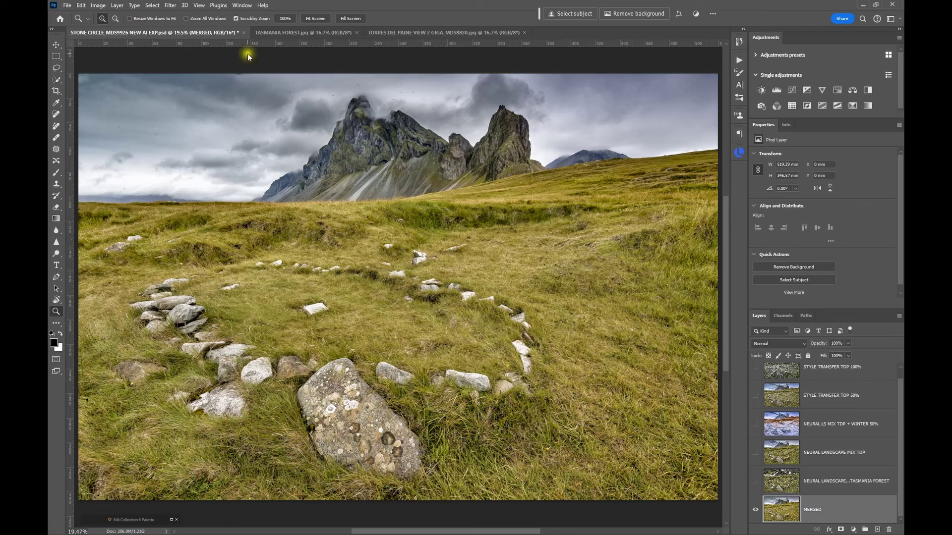
Step: Open the Neural Filters workspace on the MERGED layer of the stone circle photo and turn on the Landscape Mixer filter
drag(247, 50, 249, 168)
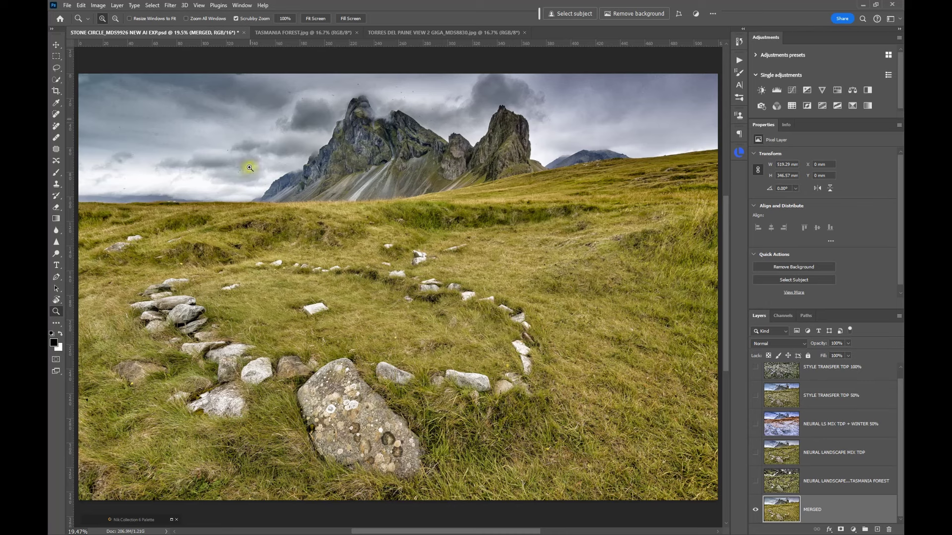
click(170, 5)
click(183, 41)
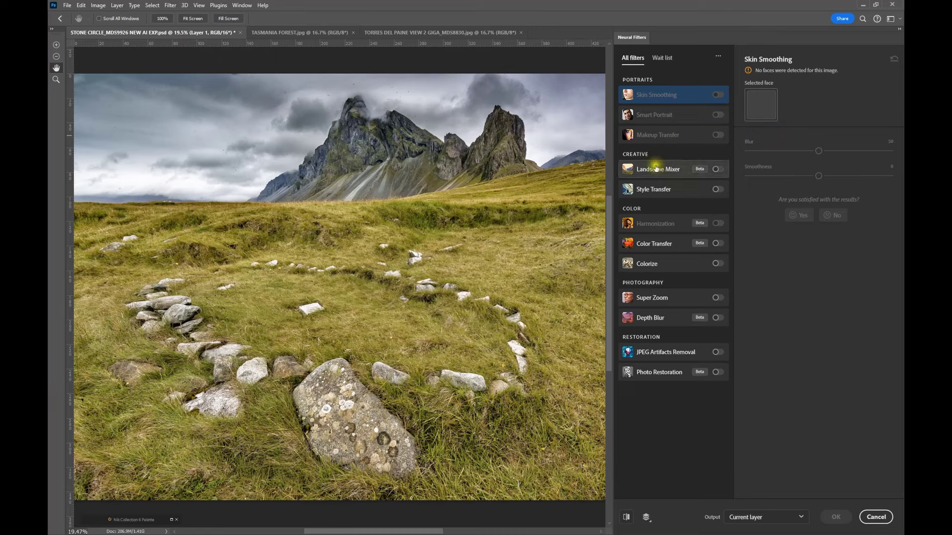
click(717, 170)
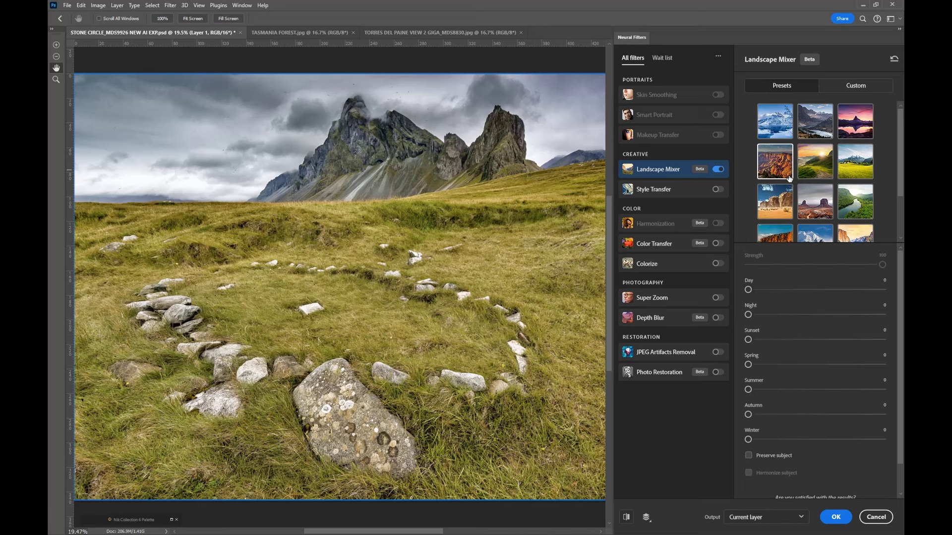
Step: Use TASMANIA FOREST.jpg as the custom landscape style in Landscape Mixer, with strength 100
click(856, 87)
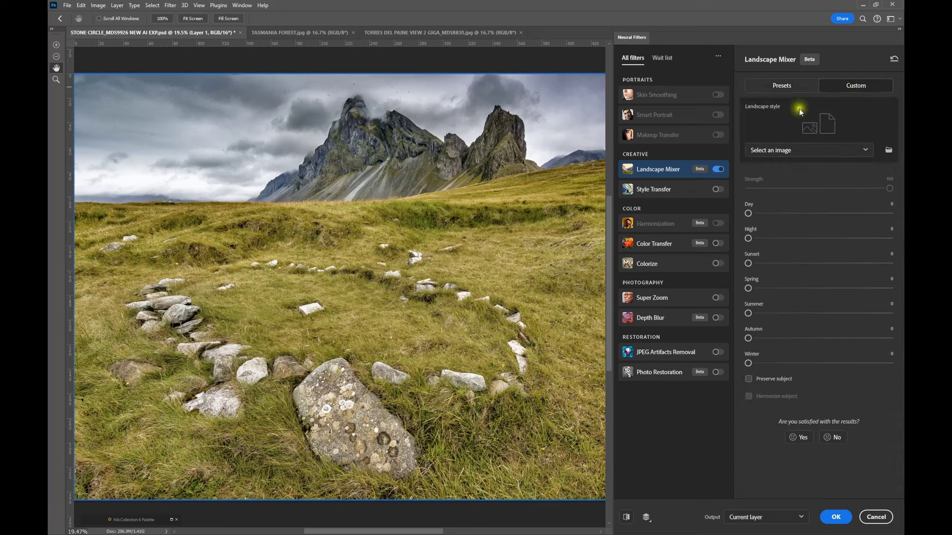
click(802, 150)
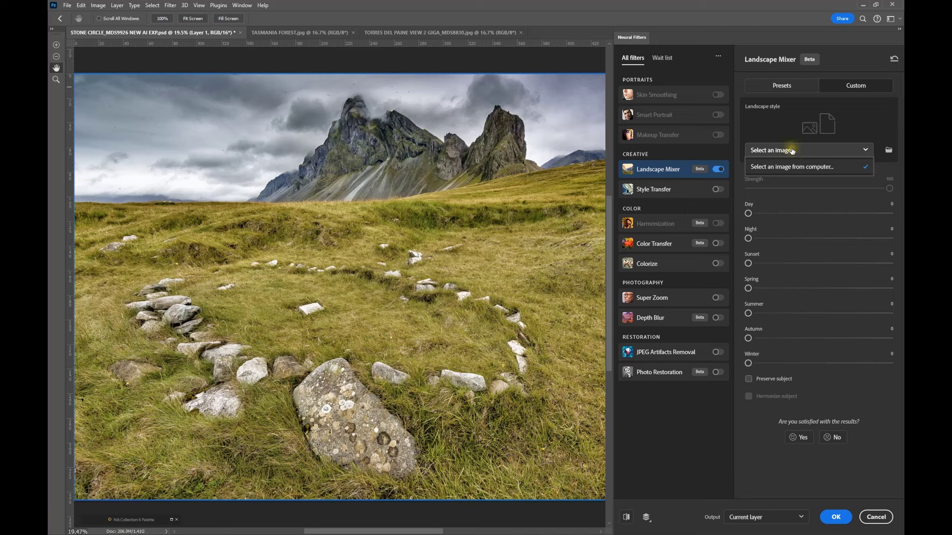
click(795, 151)
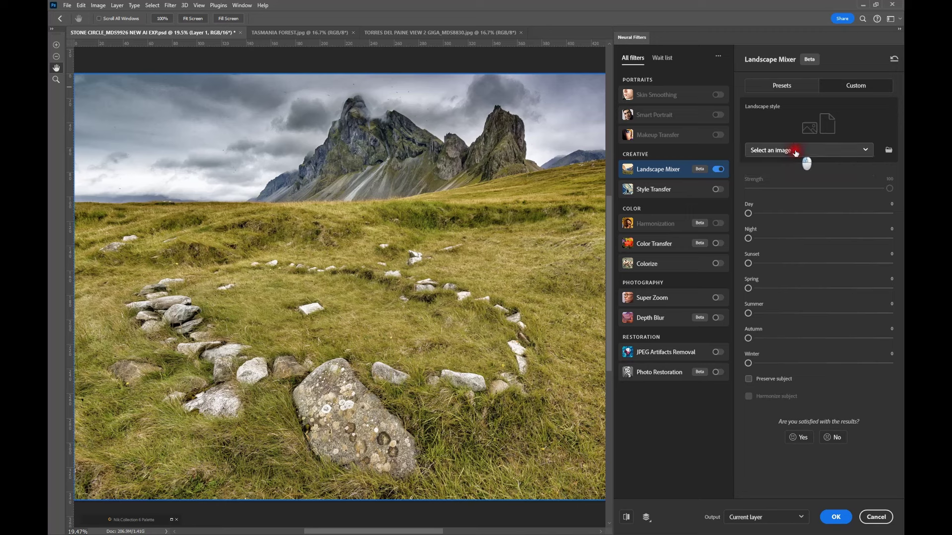
click(795, 151)
click(795, 151)
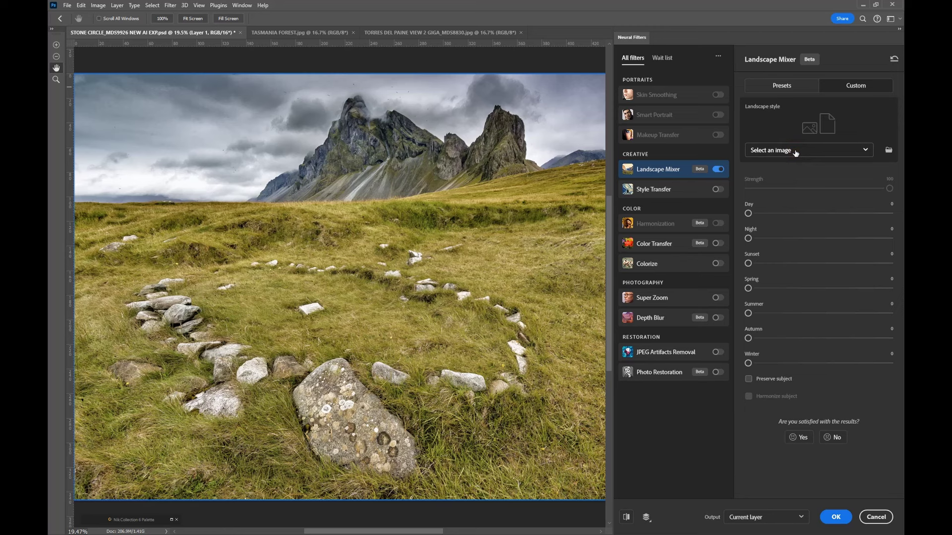
click(795, 152)
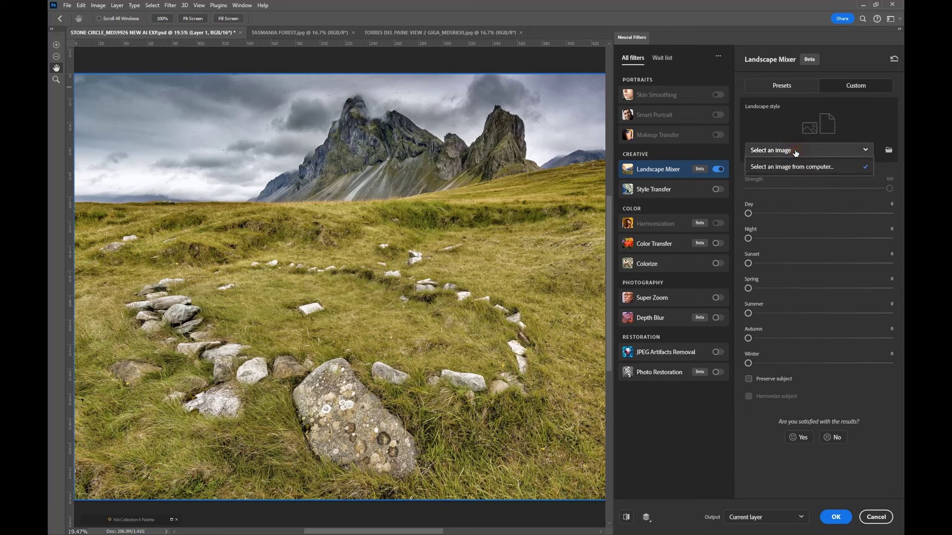
click(795, 151)
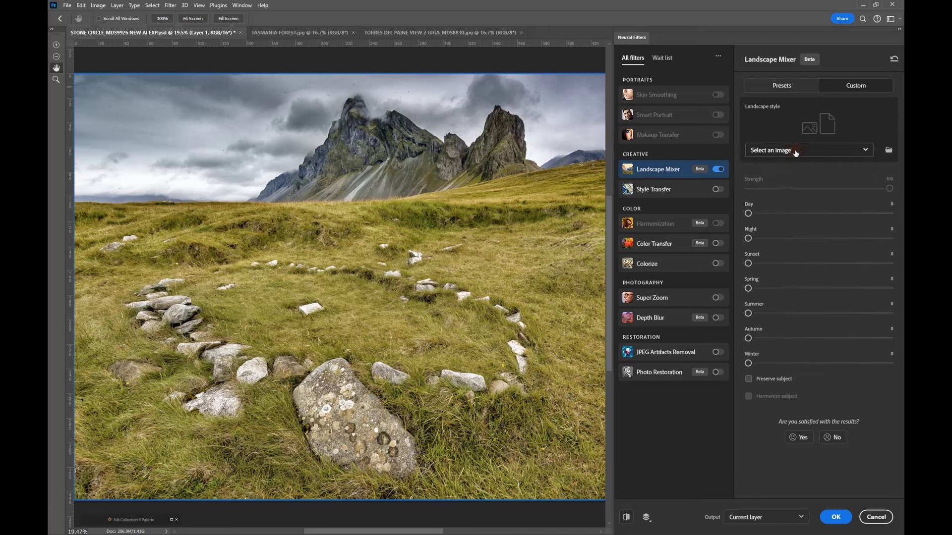
click(795, 151)
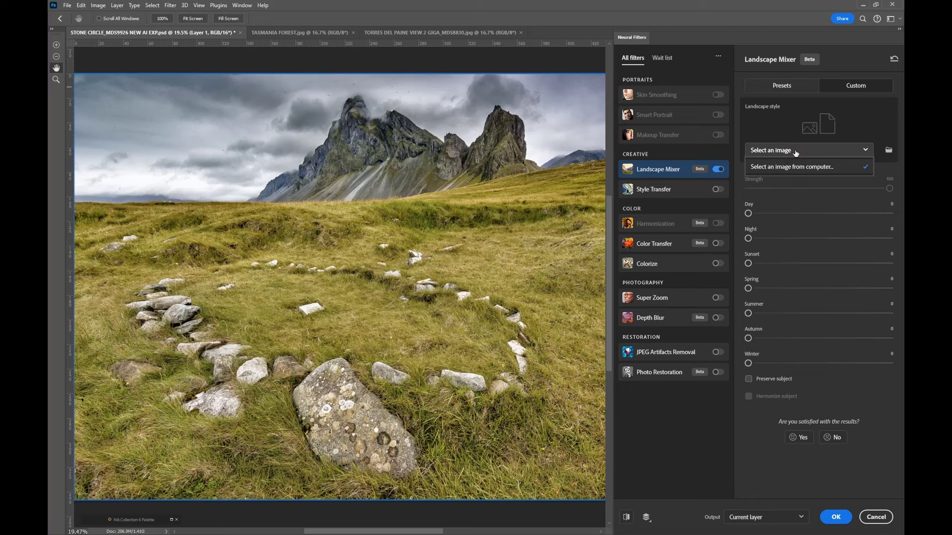
click(795, 151)
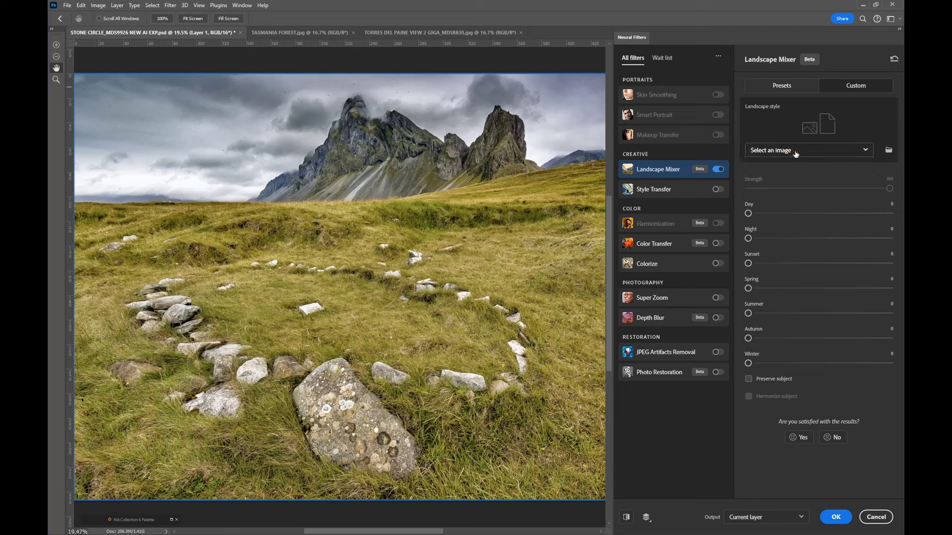
click(795, 152)
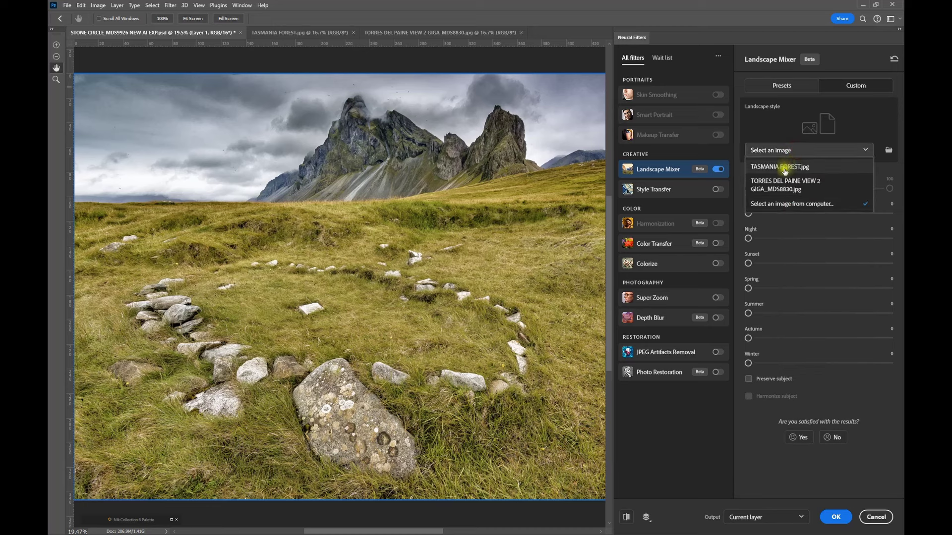
click(782, 170)
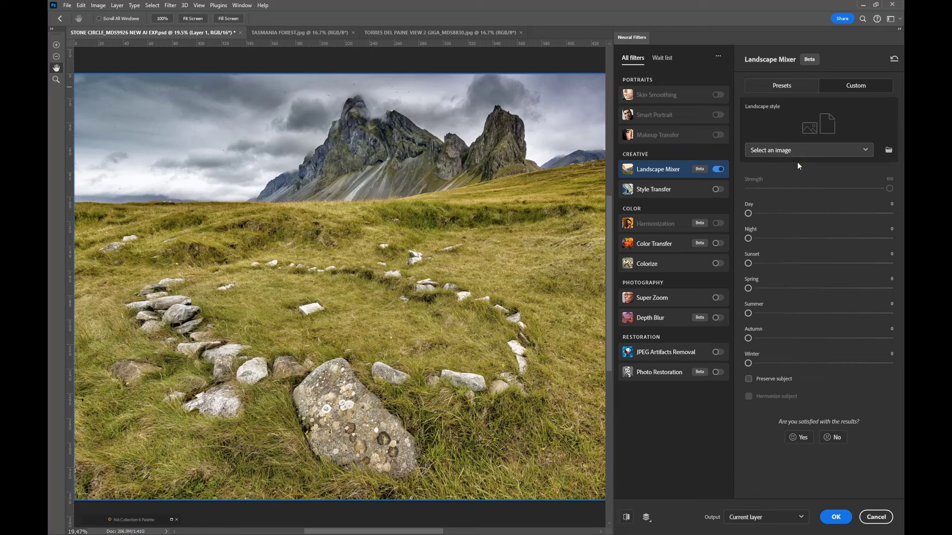
click(797, 162)
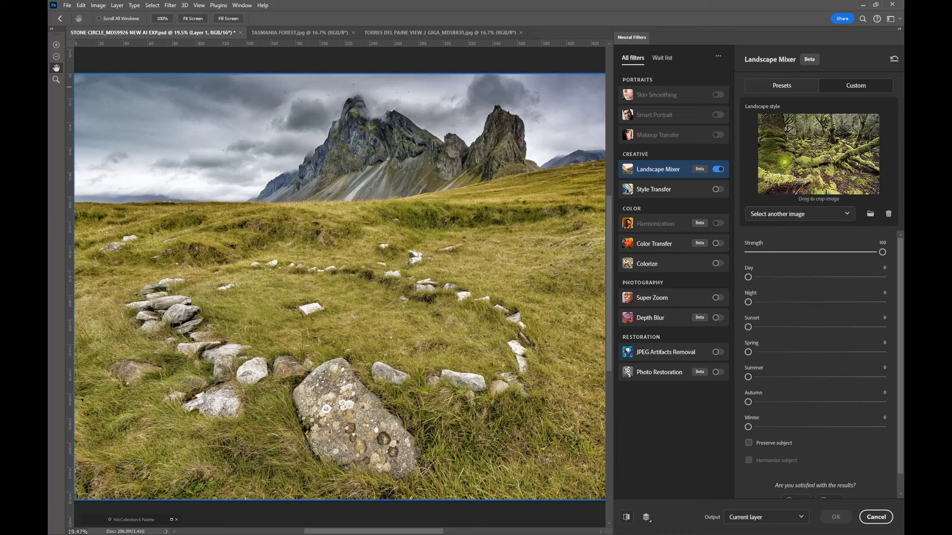
click(814, 176)
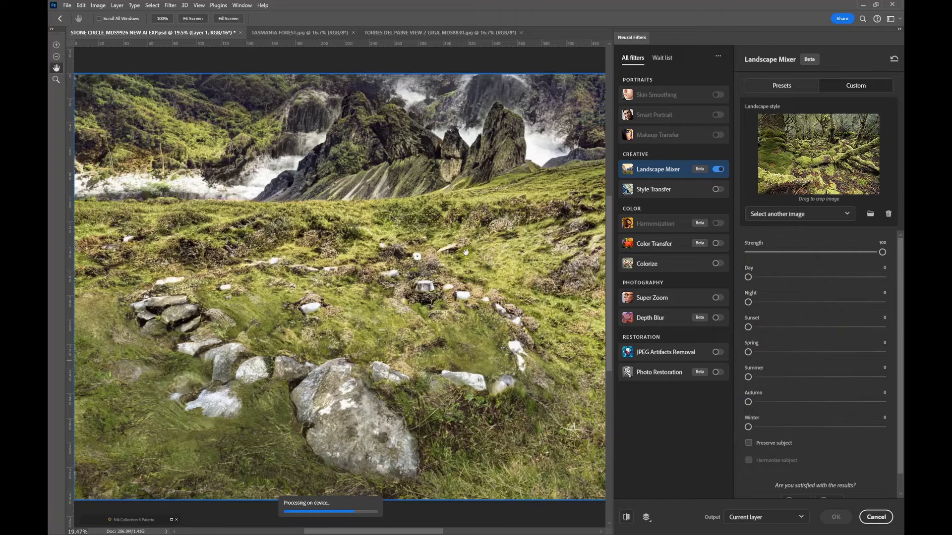
Step: Compare the whole stone circle photo with and without the Tasmania forest style in the preview, and cancel the filter
scroll(421, 283, down, 1)
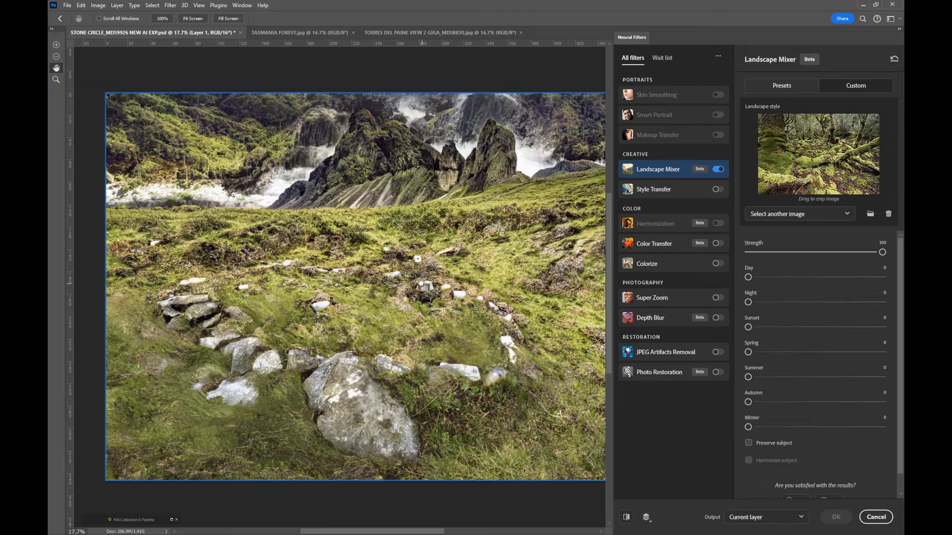
scroll(421, 283, down, 1)
drag(421, 283, 367, 272)
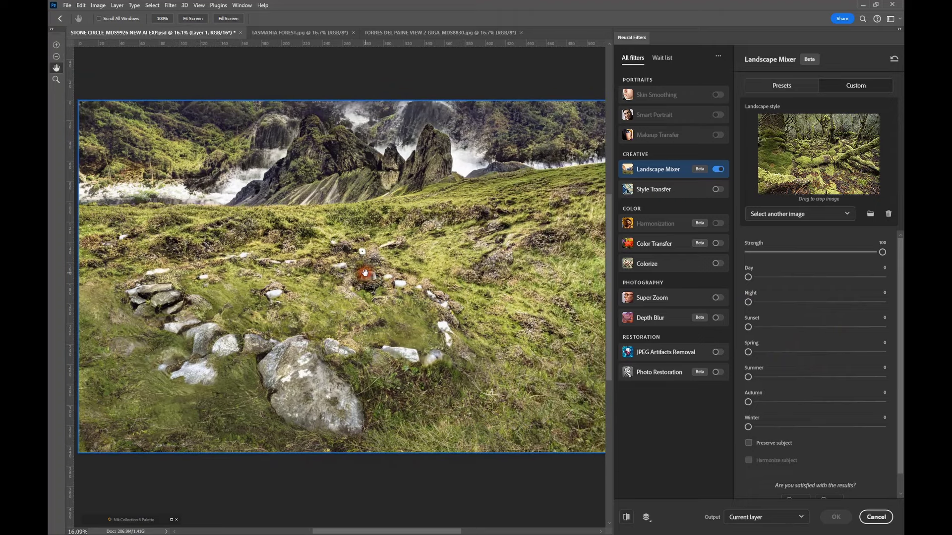
scroll(370, 274, down, 1)
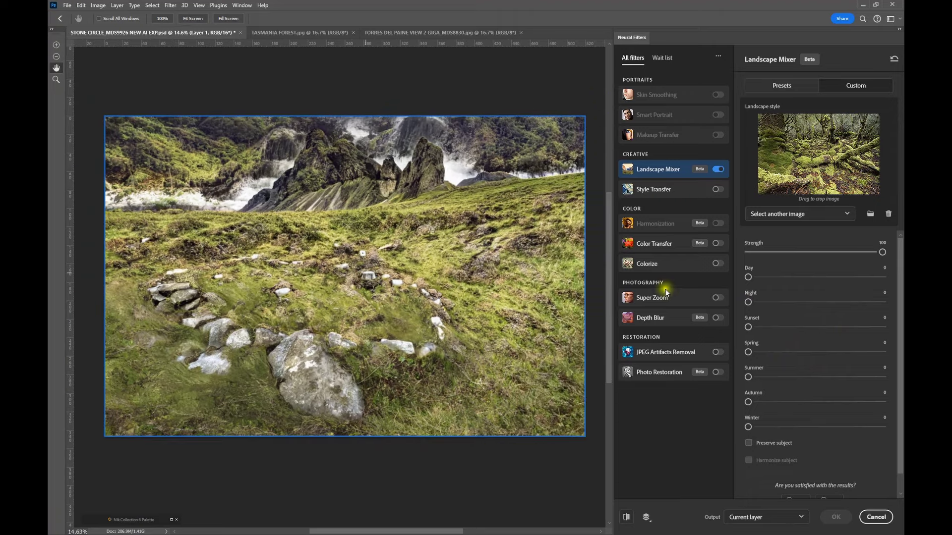
click(627, 519)
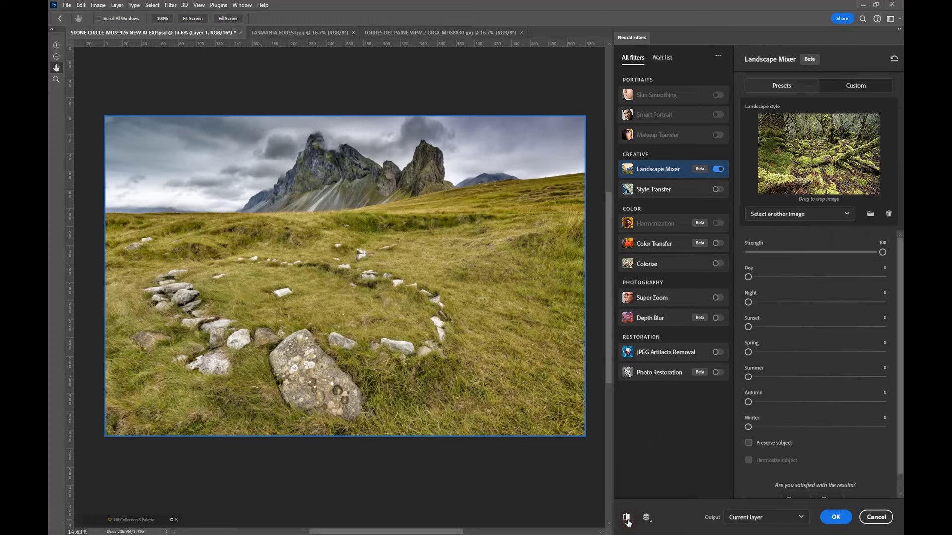
click(627, 519)
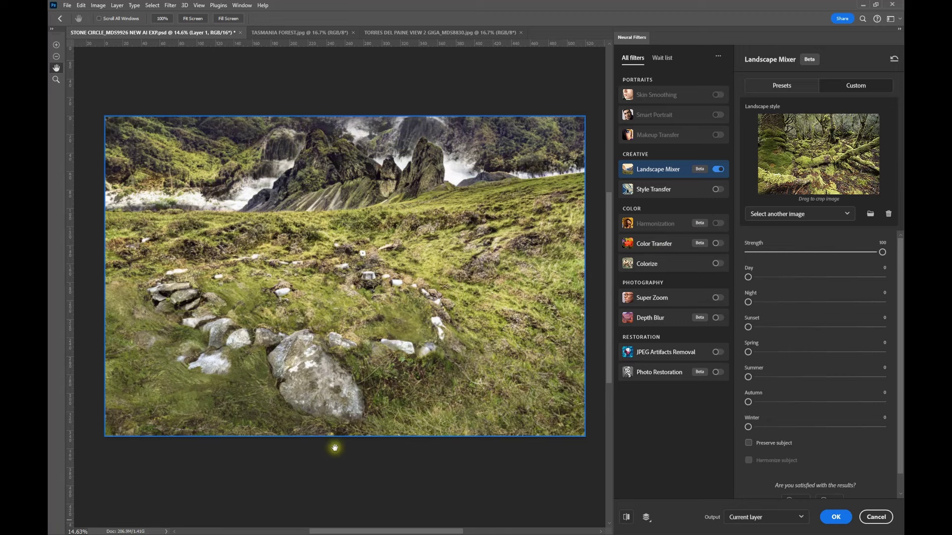
click(626, 518)
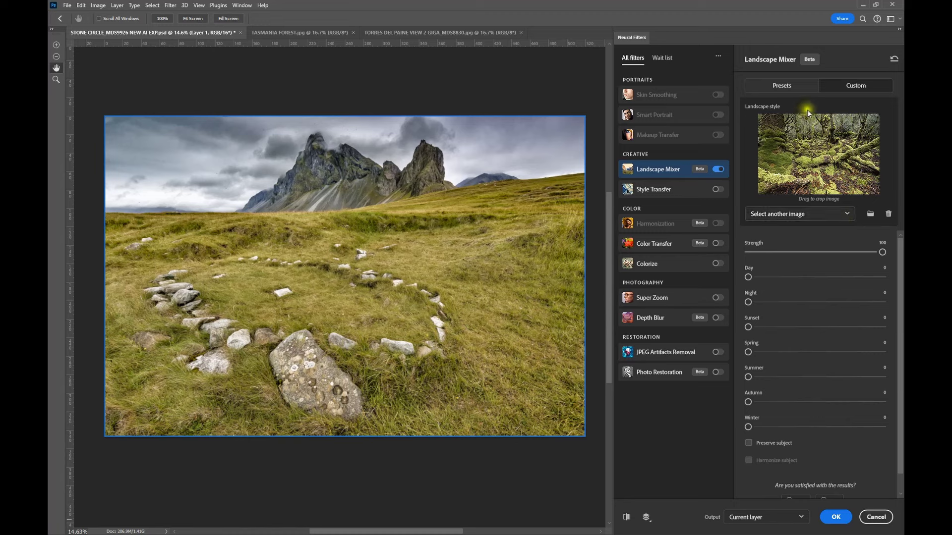
click(628, 517)
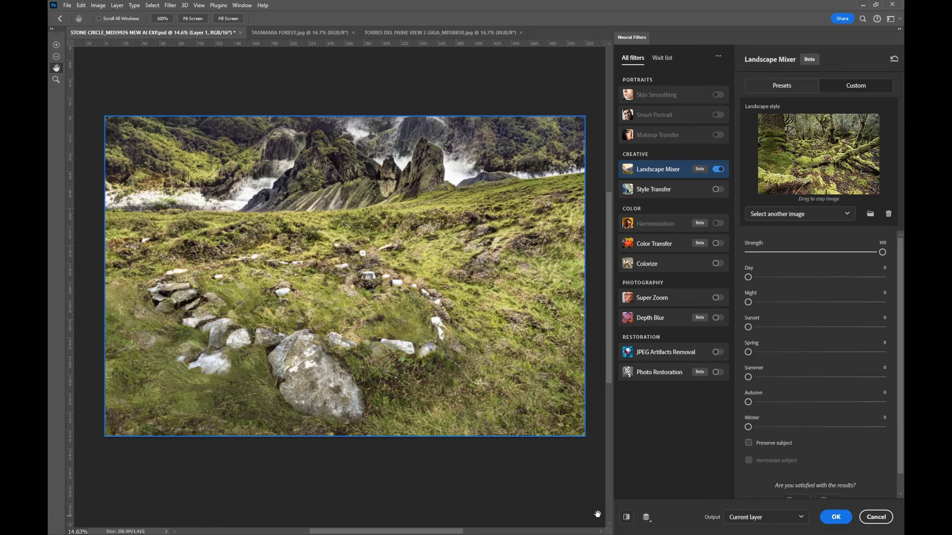
click(876, 518)
click(876, 518)
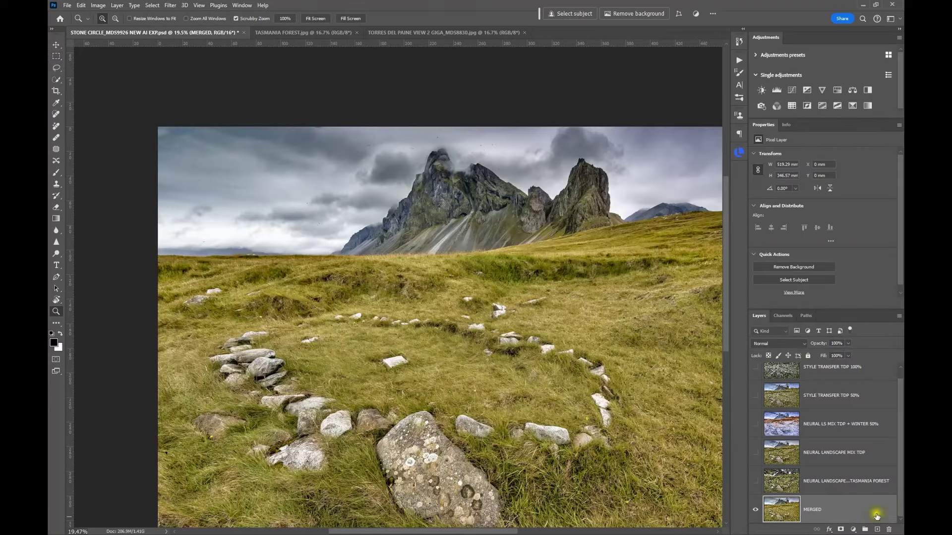
Step: Show the Tasmania Forest neural landscape layer, fit the image on screen, and compare it with the original, leaving the layer visible
click(755, 481)
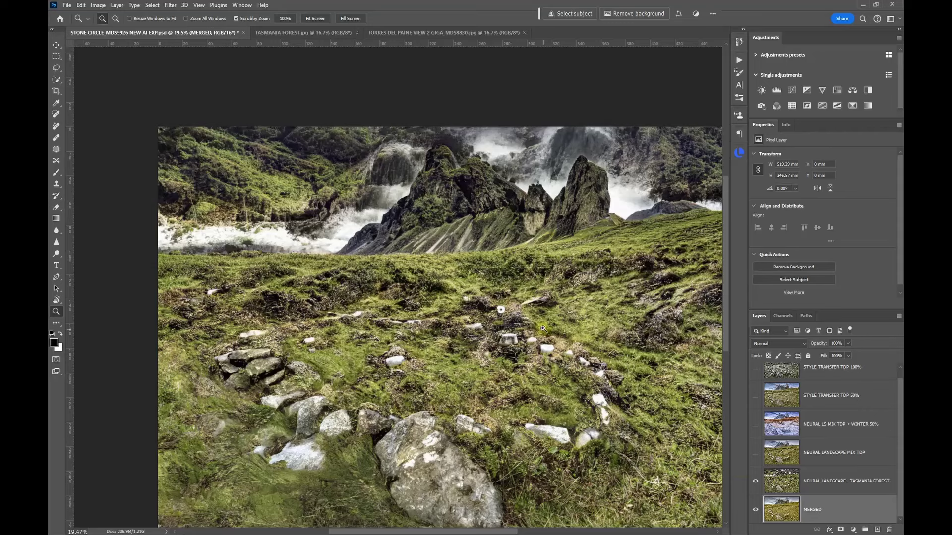
click(315, 18)
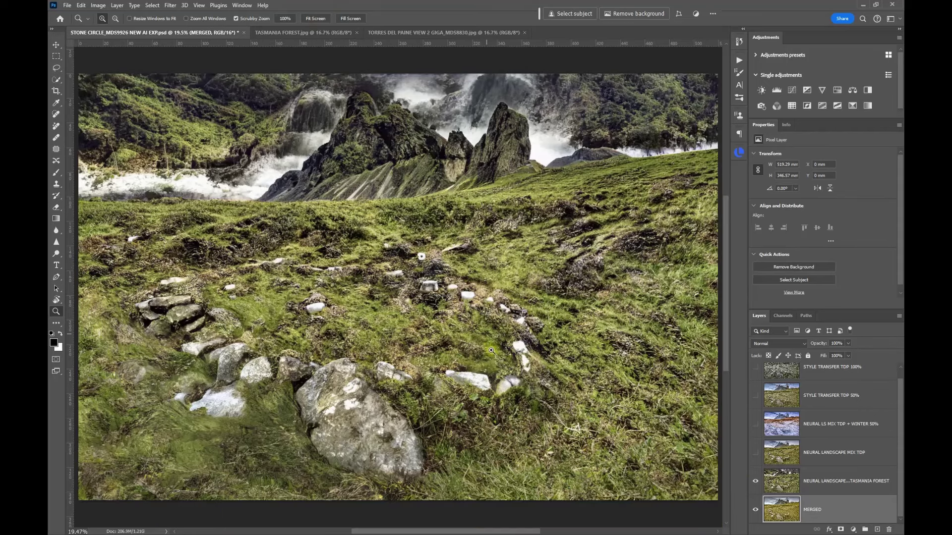
click(756, 481)
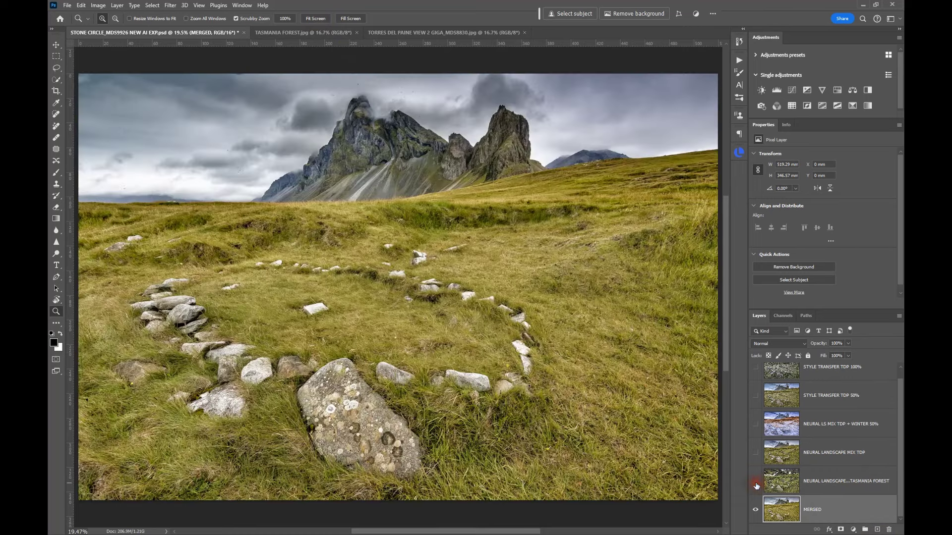
click(755, 482)
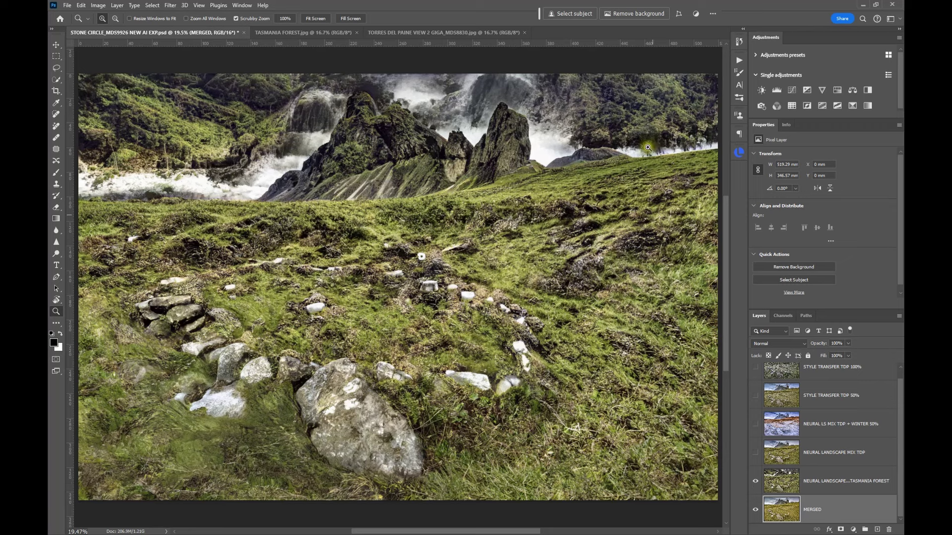
Step: View the TORRES DEL PAINE VIEW 2 reference photo, return to the stone circle document, and show the NEURAL LANDSCAPE MIX TDP layer
click(385, 33)
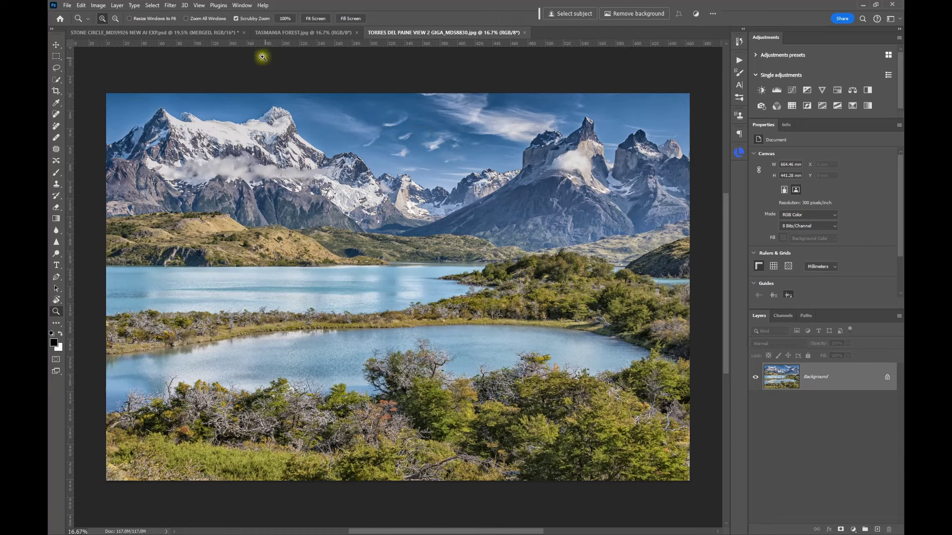
click(190, 32)
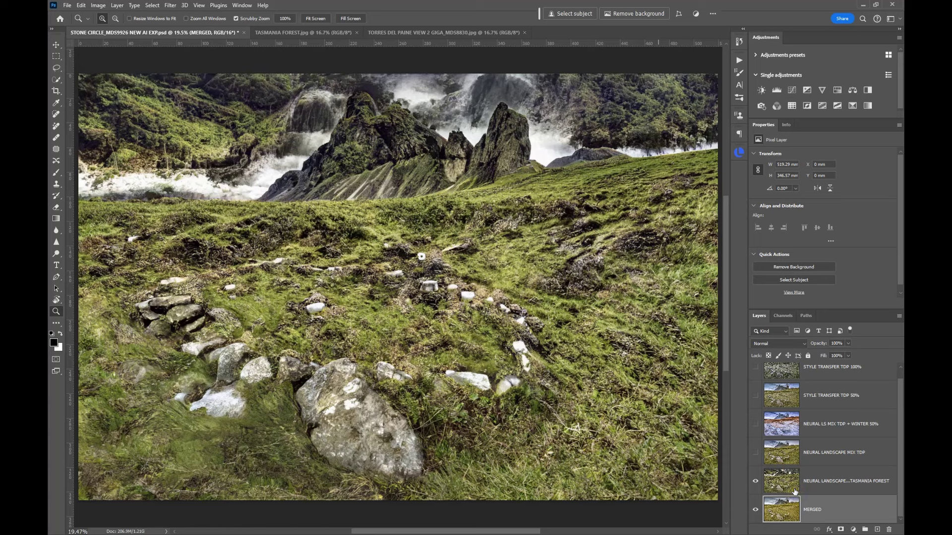
click(756, 455)
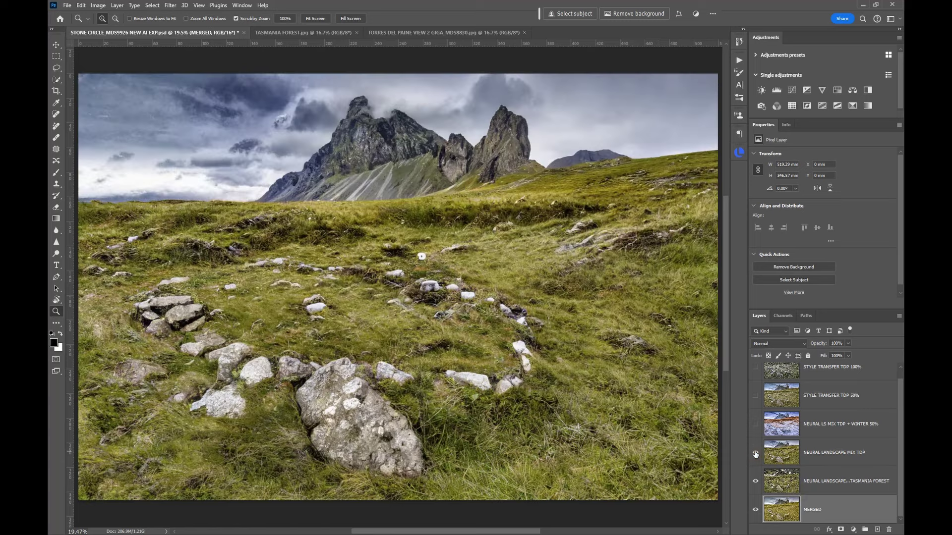
Step: Compare the NEURAL LANDSCAPE MIX TDP layer with the Tasmania forest version and the original, leaving the TDP layer selected and the Tasmania layer hidden
click(793, 456)
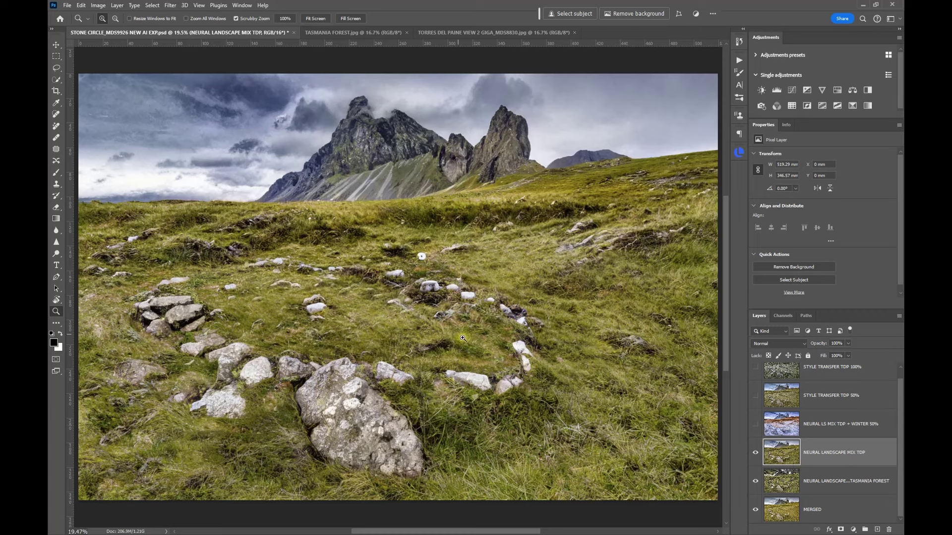
click(756, 455)
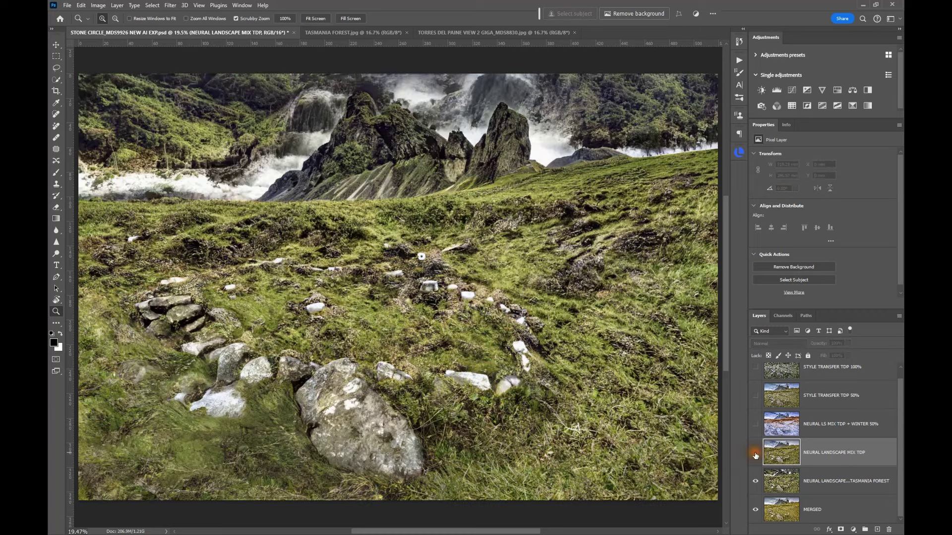
click(755, 455)
click(755, 478)
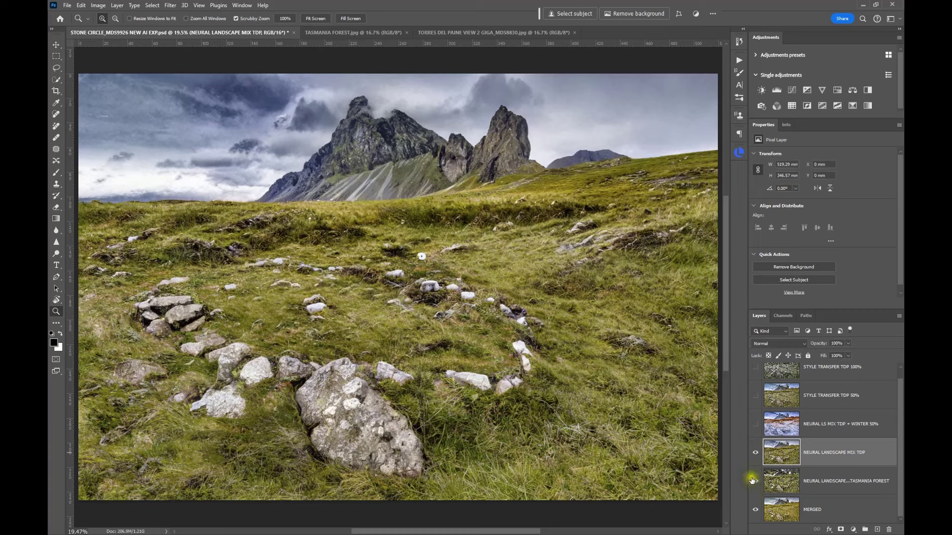
click(755, 455)
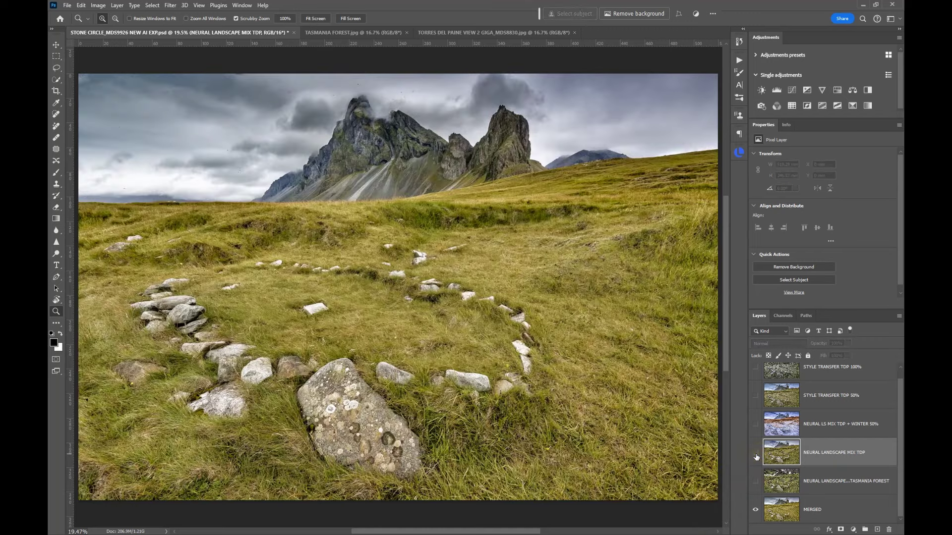
click(756, 455)
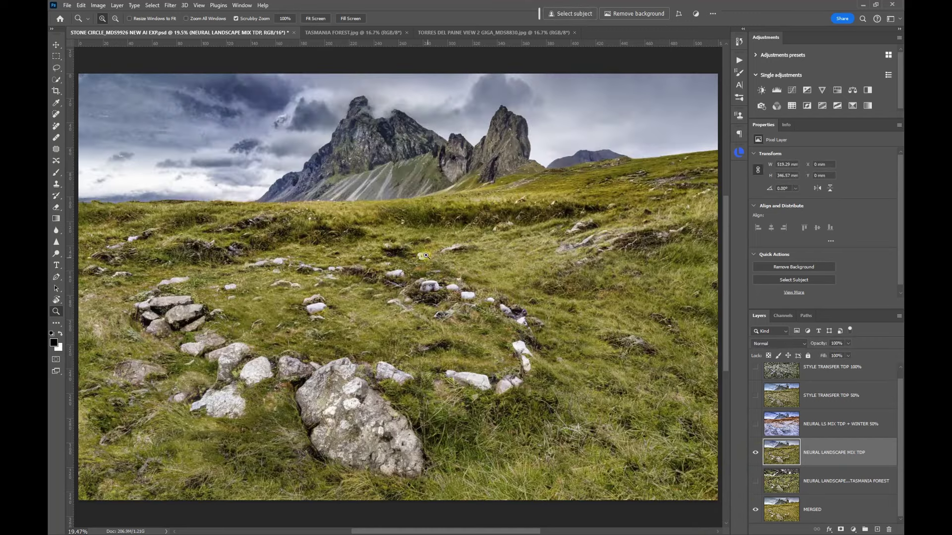
Step: Inspect the small white stone with and without the TDP landscape mix at close range, and show the Tasmania forest layer again
drag(419, 260, 418, 249)
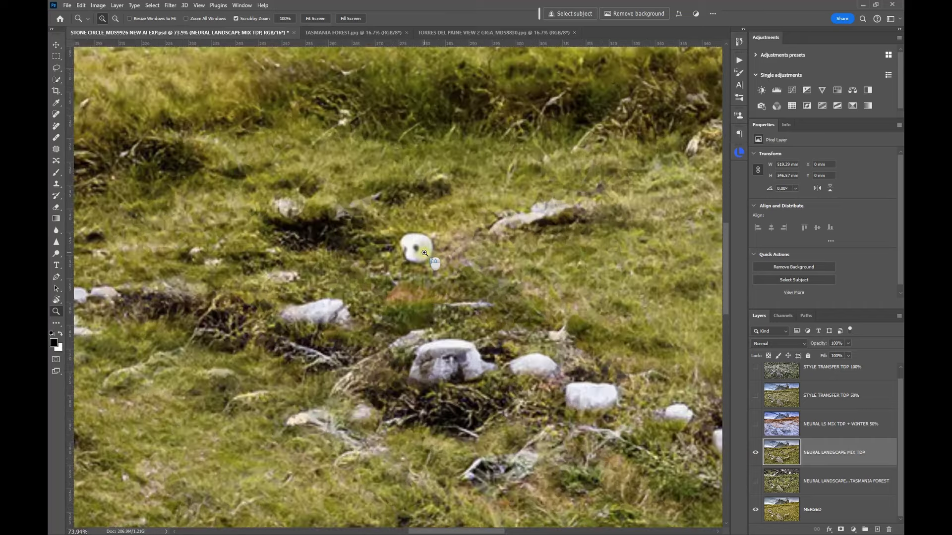
click(754, 454)
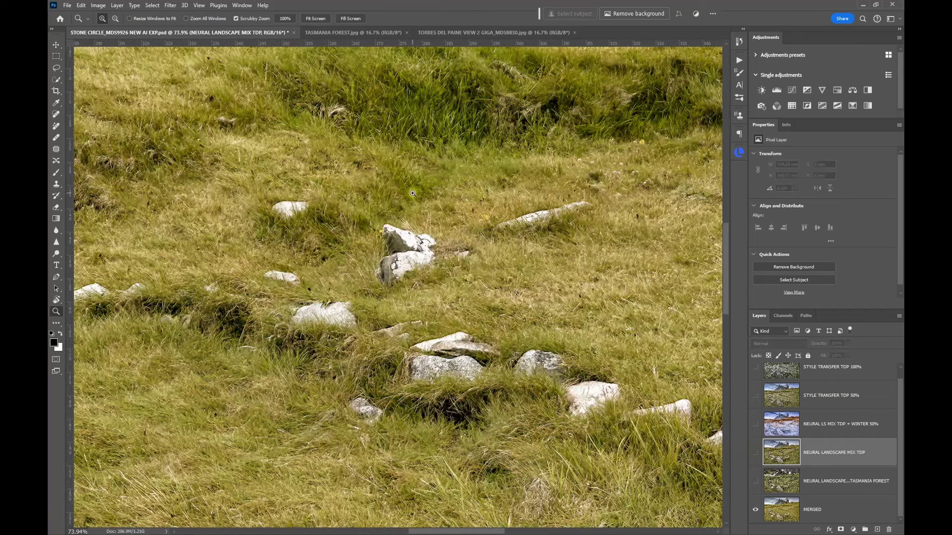
click(755, 451)
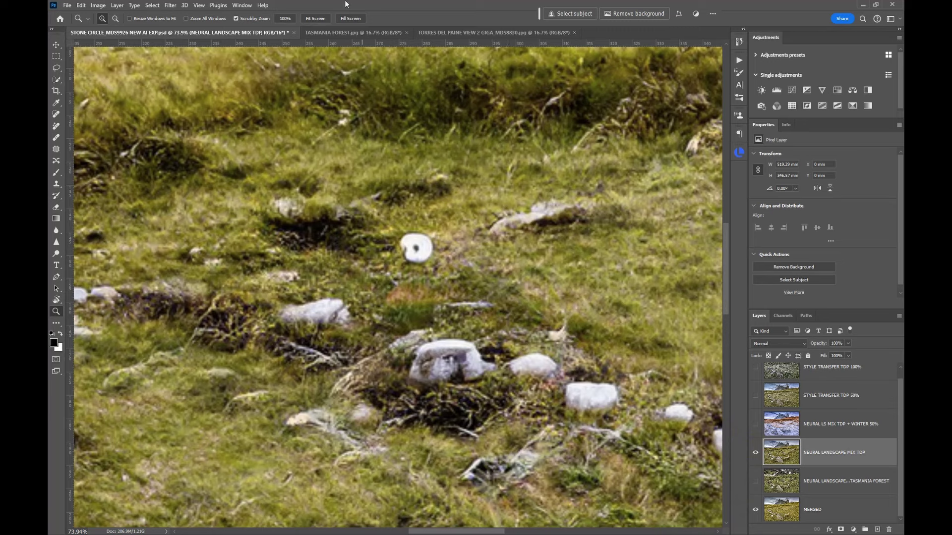
click(301, 19)
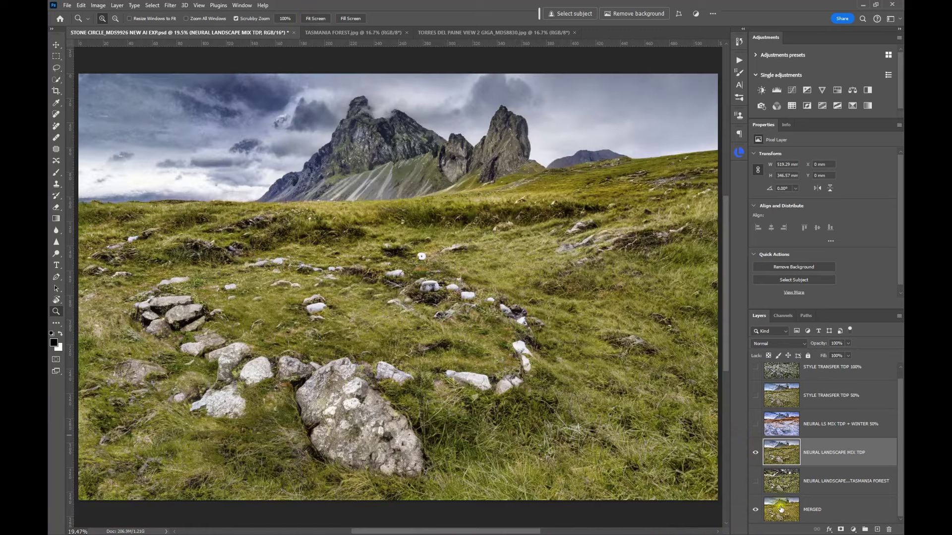
click(757, 485)
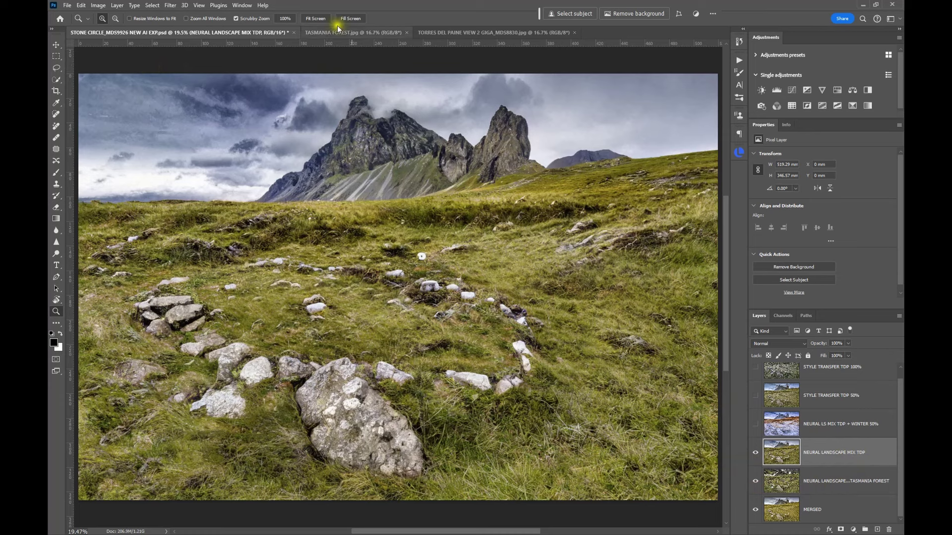
Step: Examine the Landscape Mixer neural filter's presets and custom landscape style settings, and cancel the filter
click(170, 6)
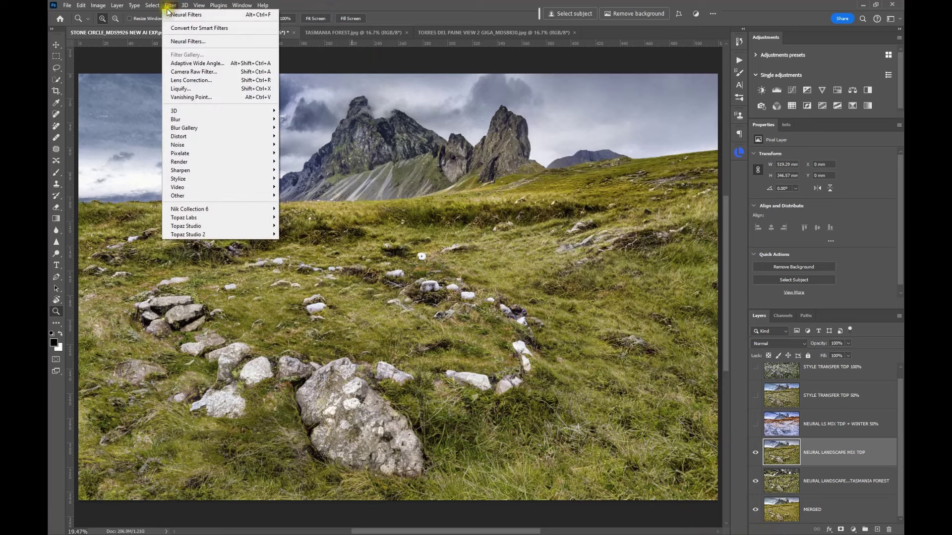
click(174, 42)
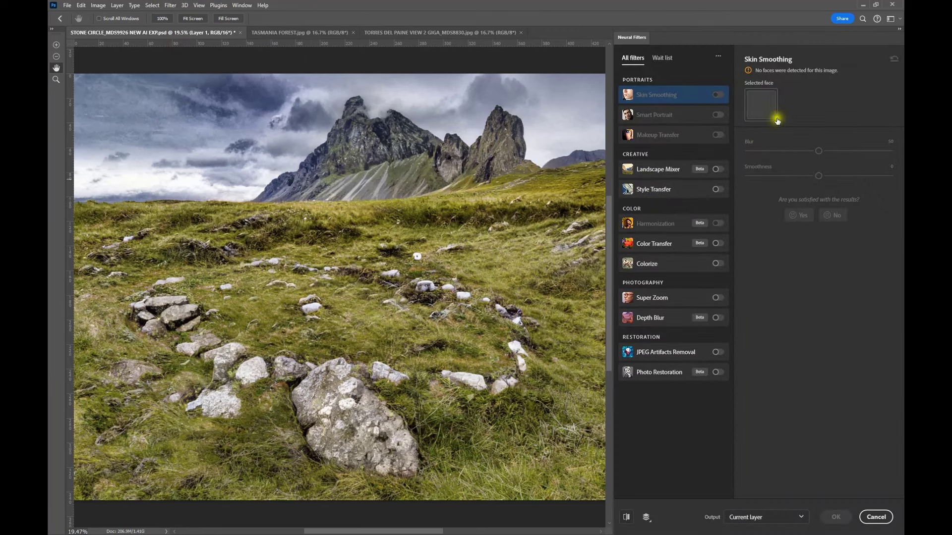
click(717, 169)
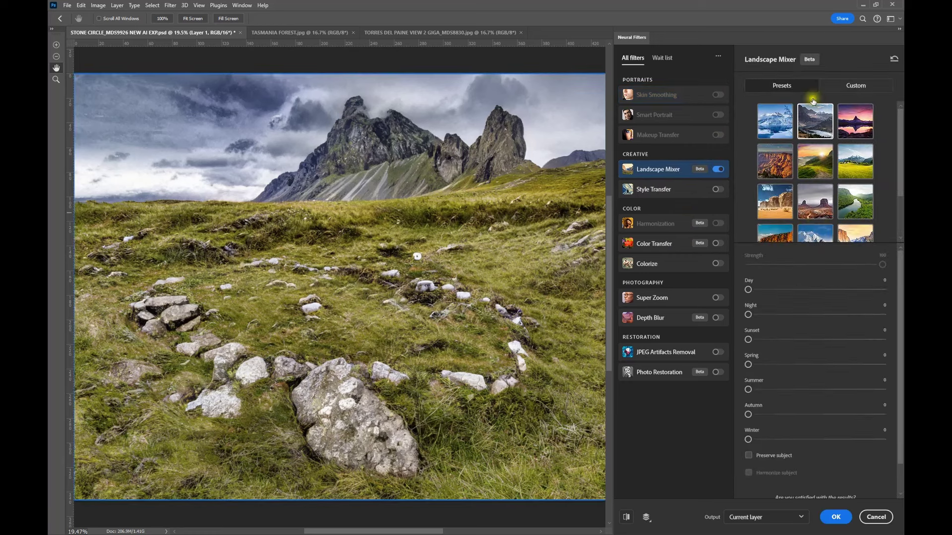
click(861, 89)
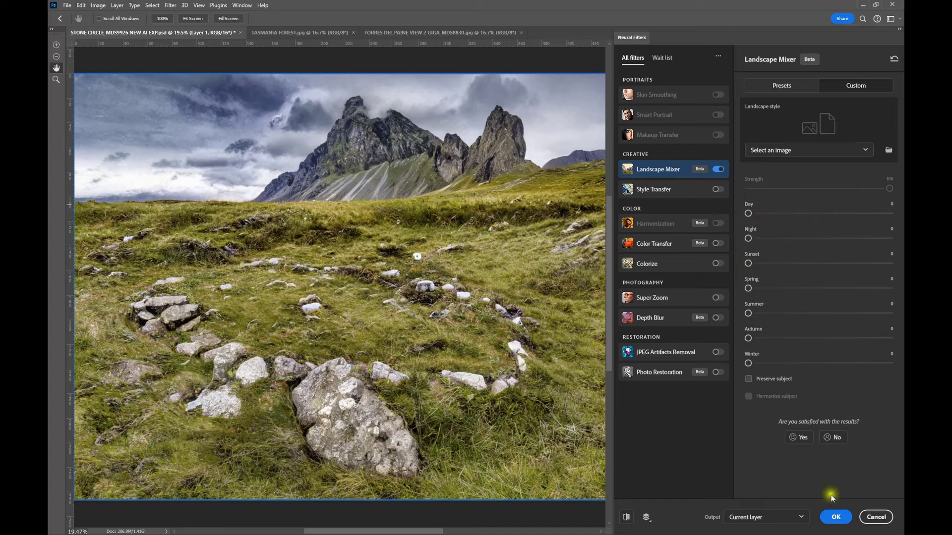
click(875, 517)
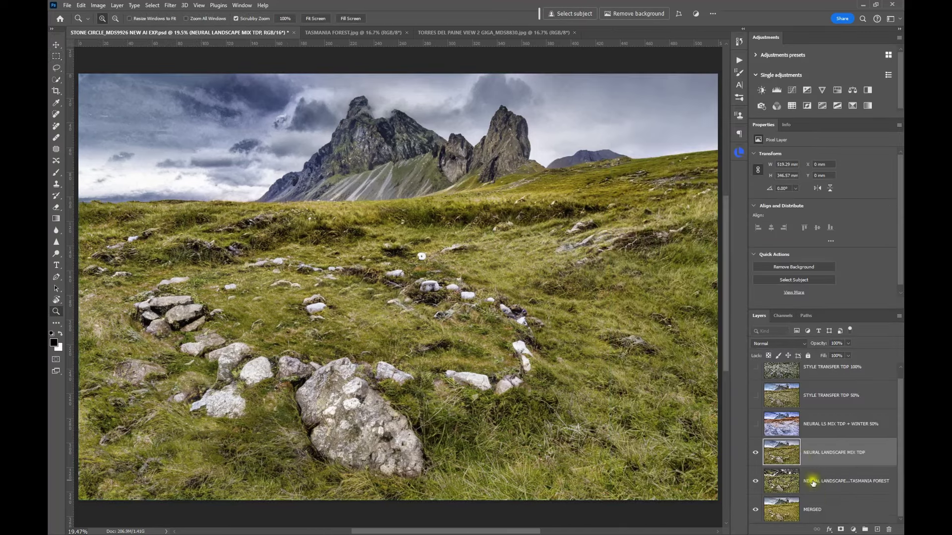
Step: Show the NEURAL LS MIX TDP + WINTER 50% layer and compare it with the landscape mix beneath, leaving the winter version visible
click(755, 424)
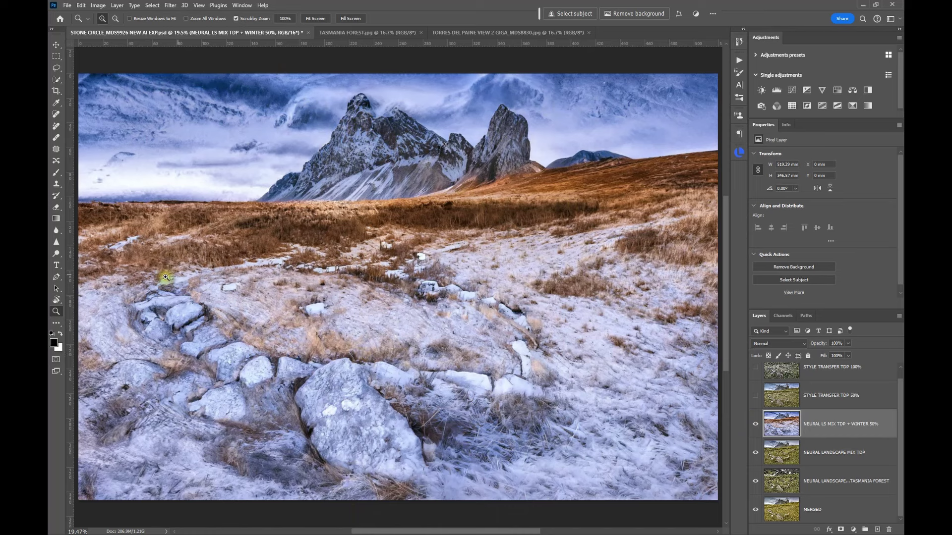
click(755, 425)
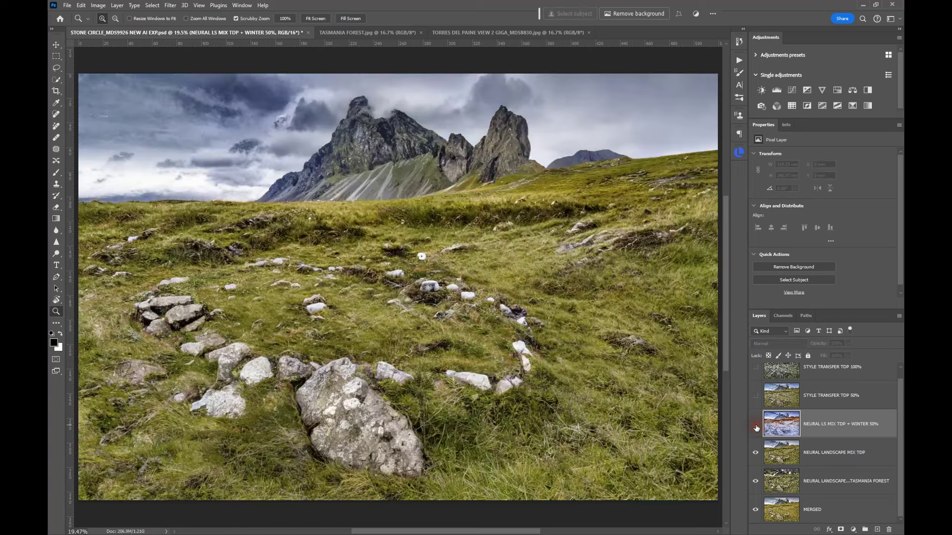
click(755, 425)
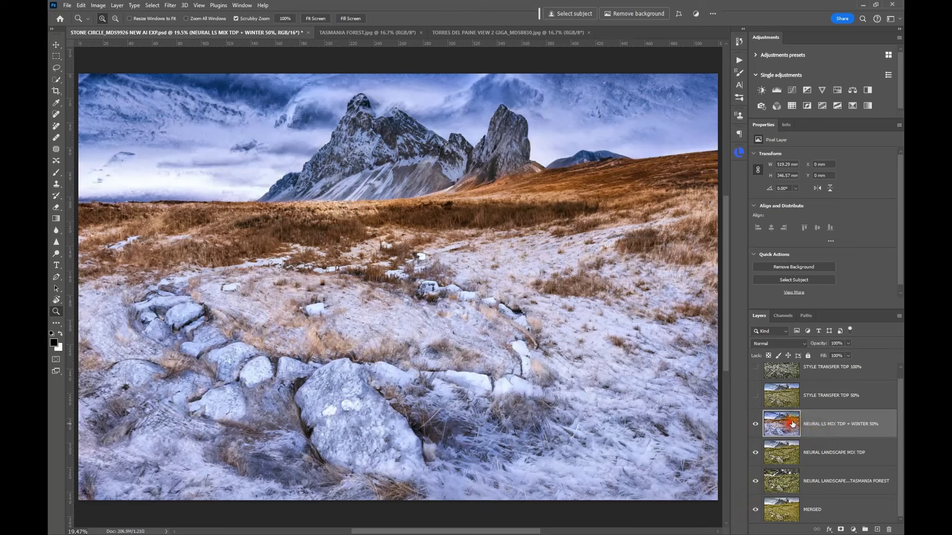
Step: Try the winter landscape layer at 67% opacity, and restore it to 100%
drag(823, 344, 811, 347)
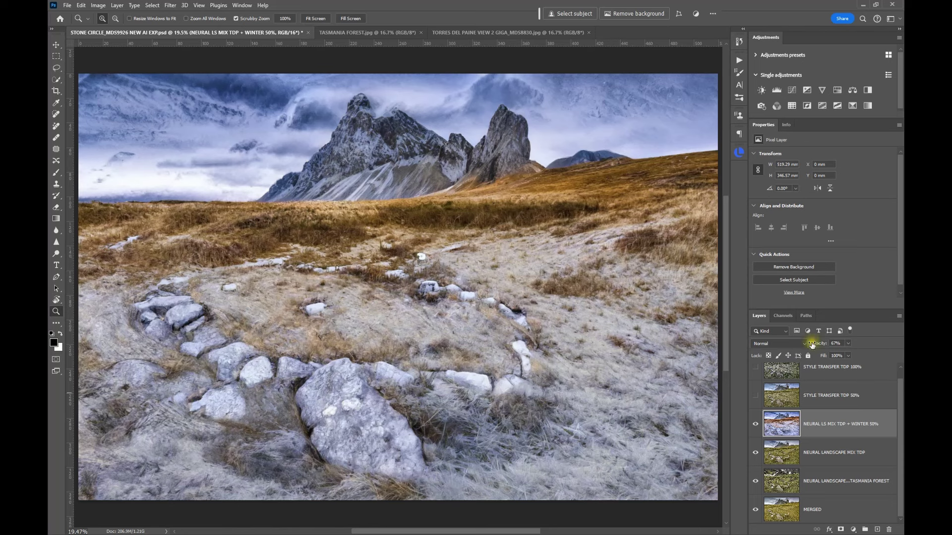
click(837, 343)
text(100)
key(Return)
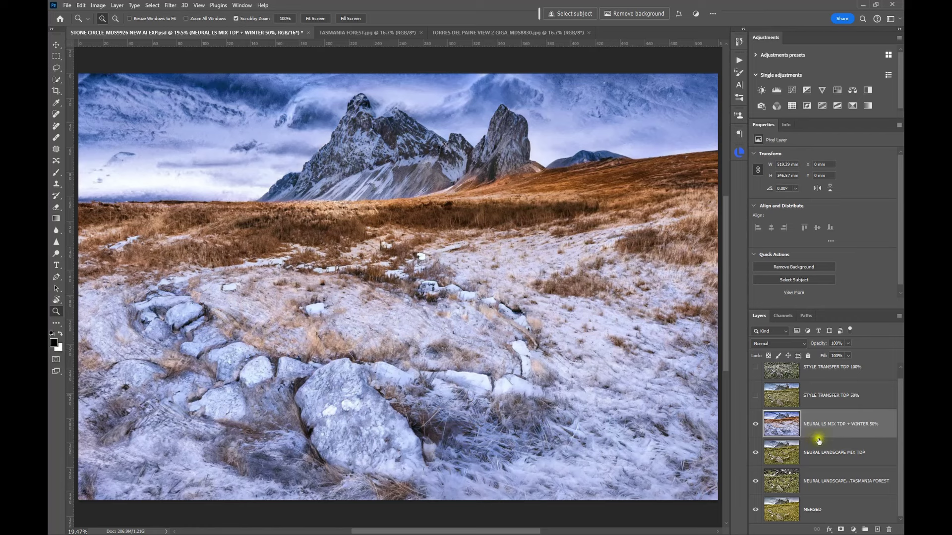
Step: View the STYLE TRANSFER TDP 50% layer, and hide it together with all the neural layers above MERGED
click(755, 396)
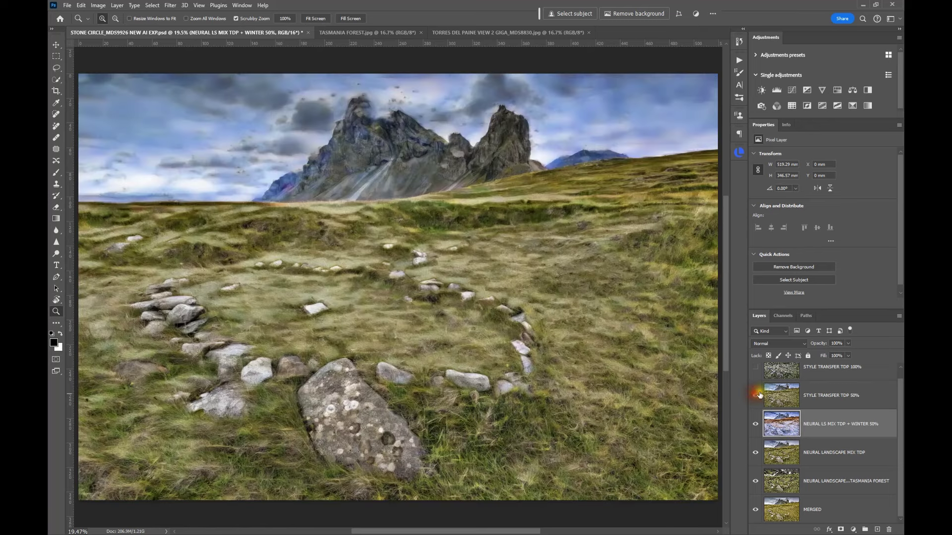
click(778, 401)
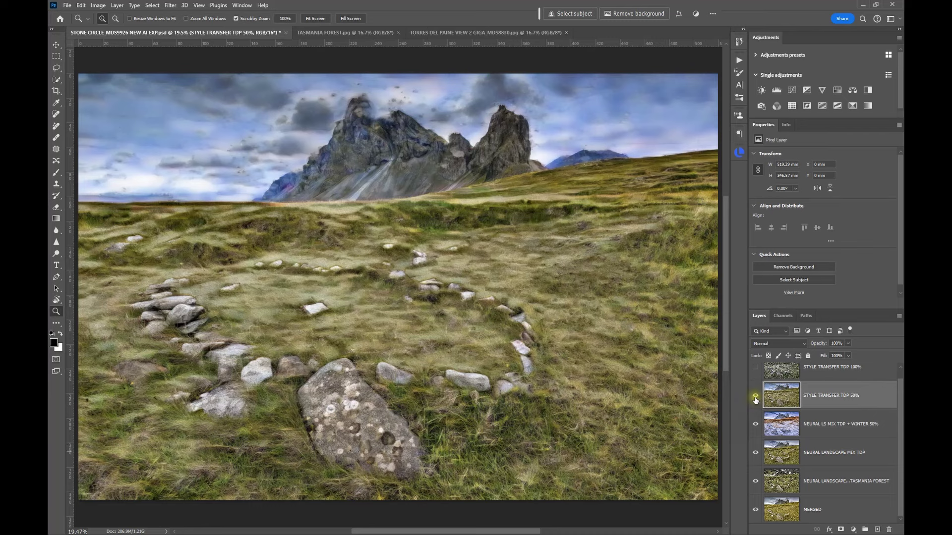
click(755, 397)
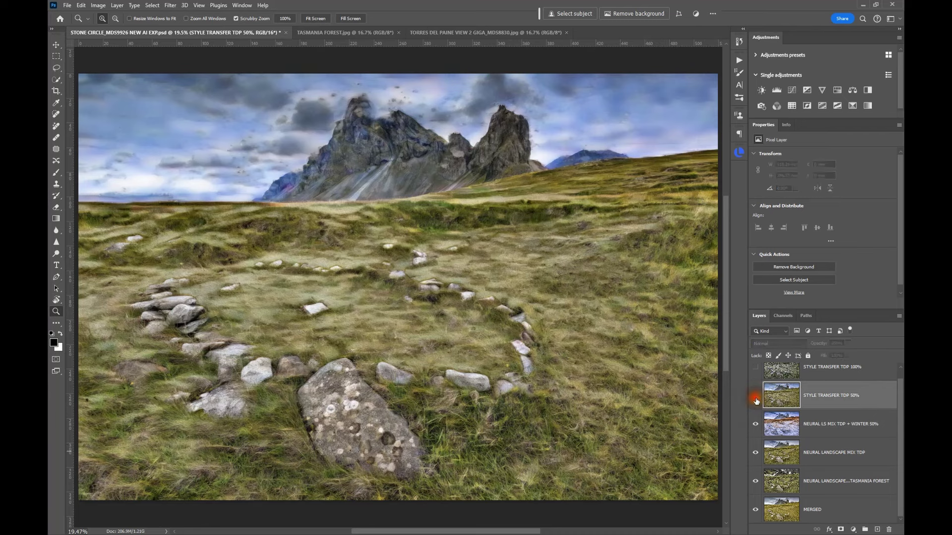
drag(751, 420, 759, 486)
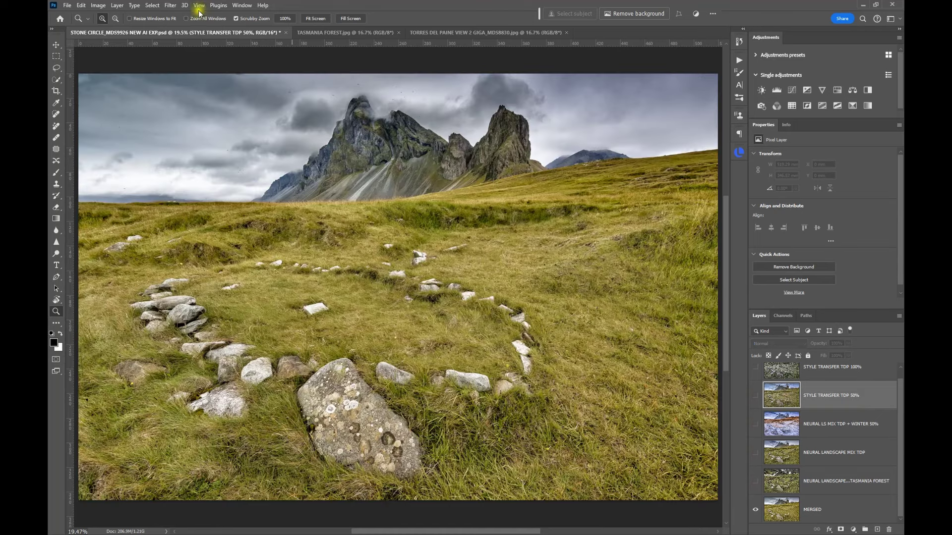
Step: Select the MERGED layer and enable the Style Transfer neural filter on it
click(172, 9)
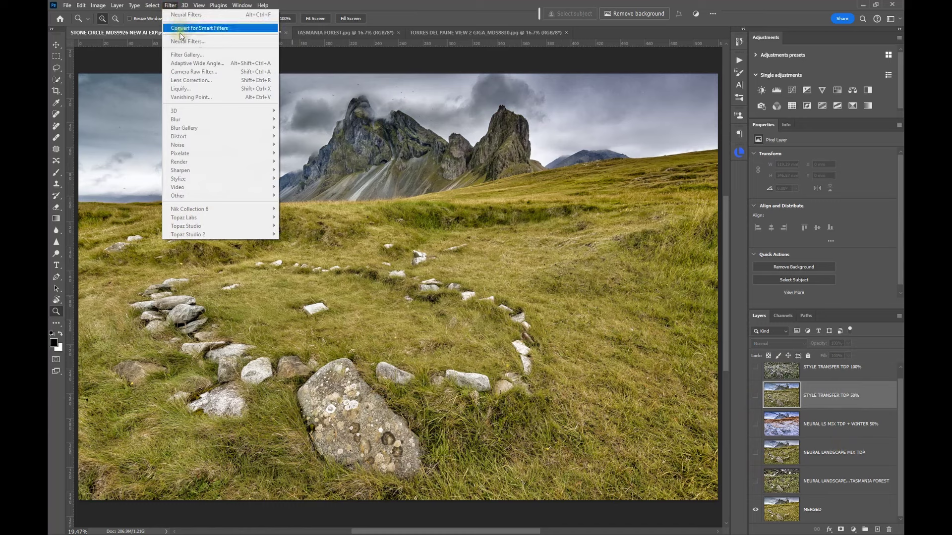
click(778, 508)
click(170, 5)
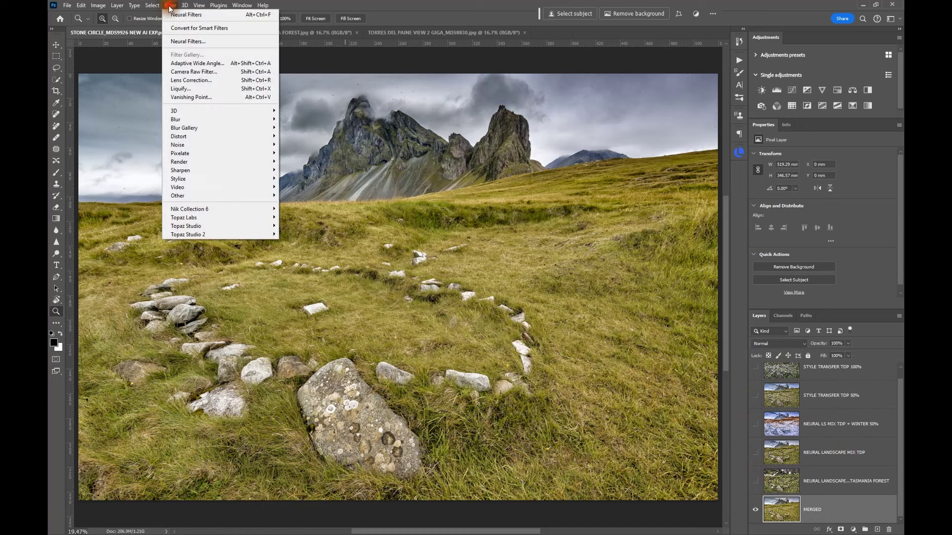
click(177, 39)
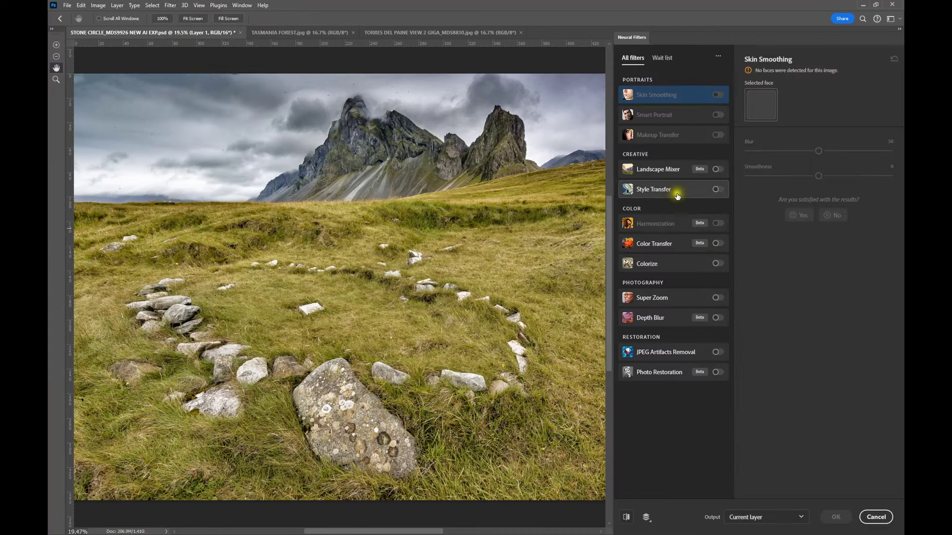
click(657, 194)
click(717, 190)
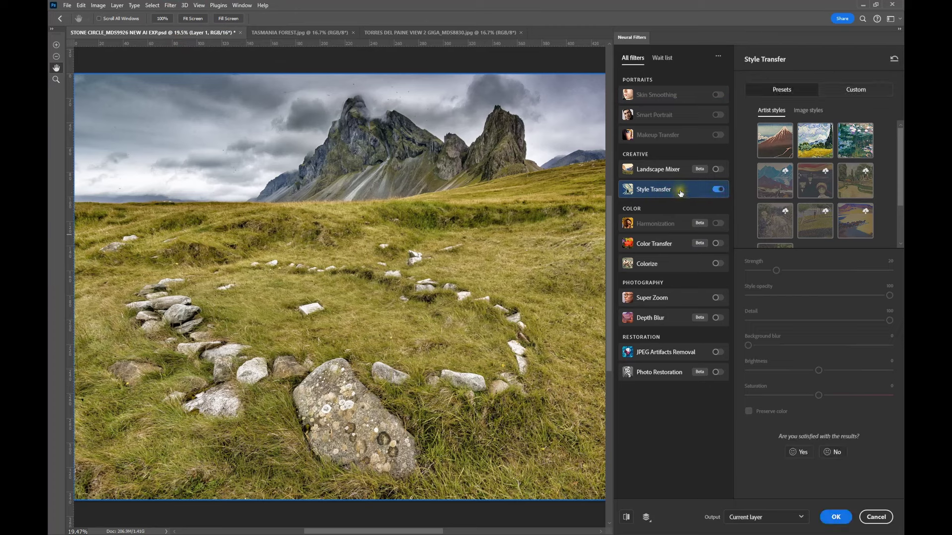
Step: Examine the custom reference image options of Style Transfer, and cancel the filter
mouse_move(681, 193)
click(854, 94)
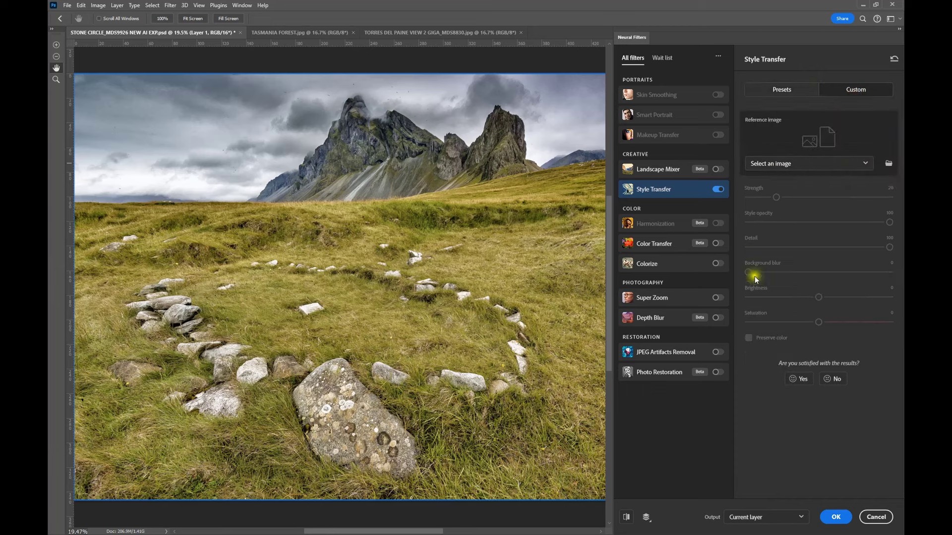
click(837, 163)
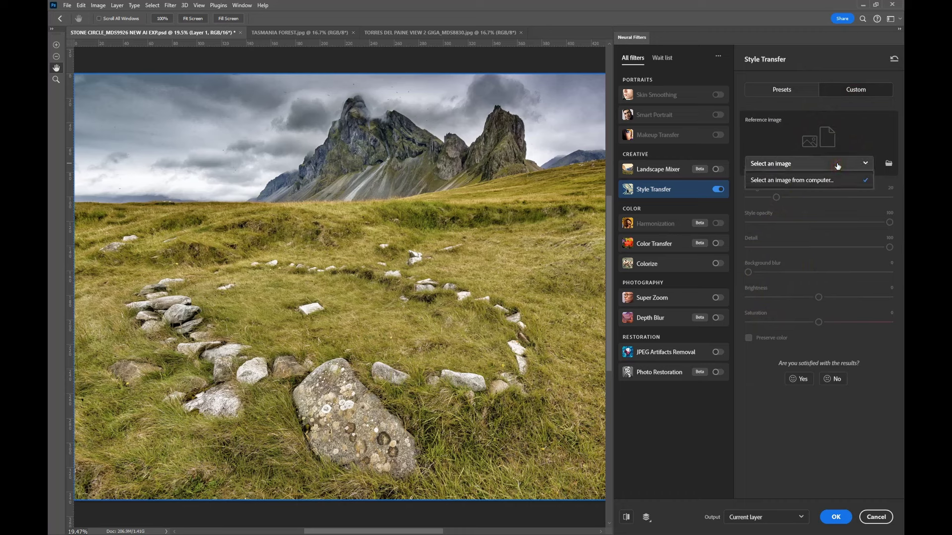
click(875, 517)
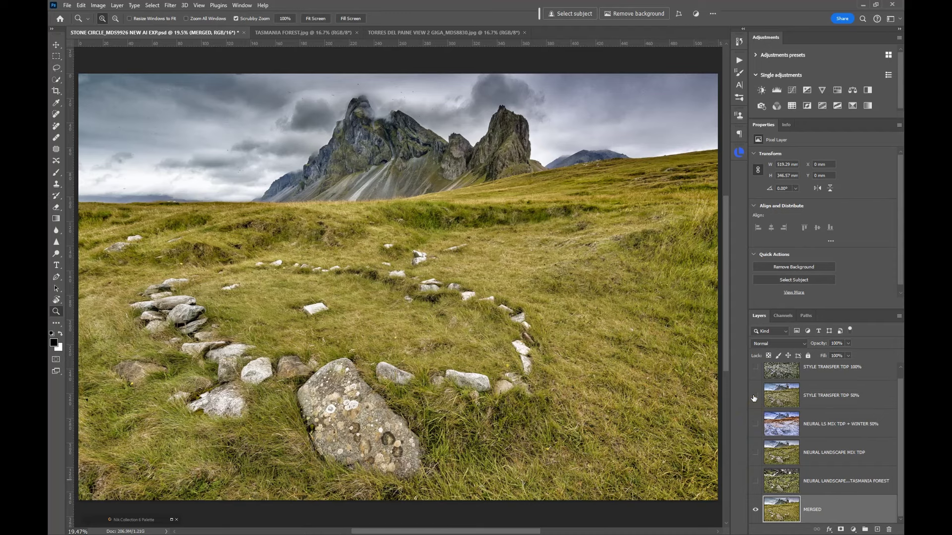
Step: View the TORRES DEL PAINE VIEW 2 reference photo, return to the stone circle document, and show the STYLE TRANSFER TDP 50% layer up close
click(430, 32)
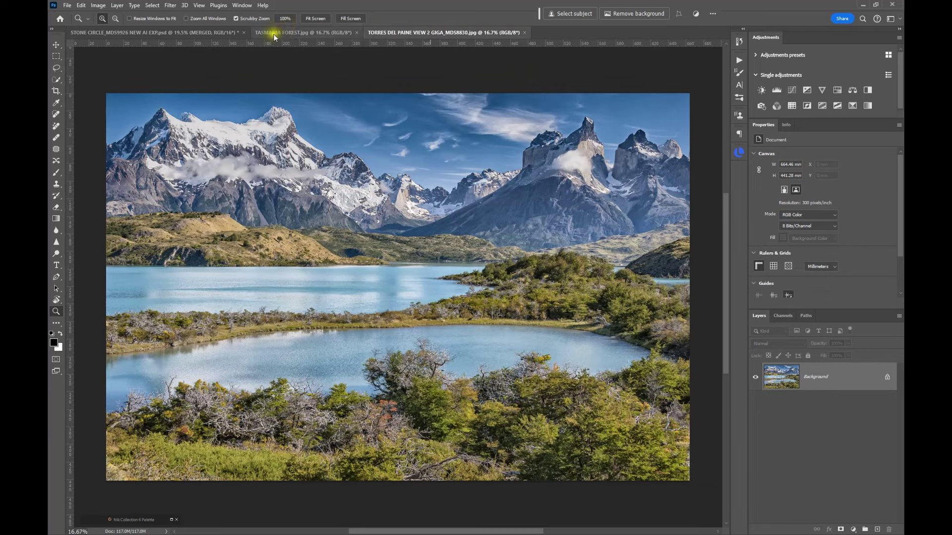
click(198, 31)
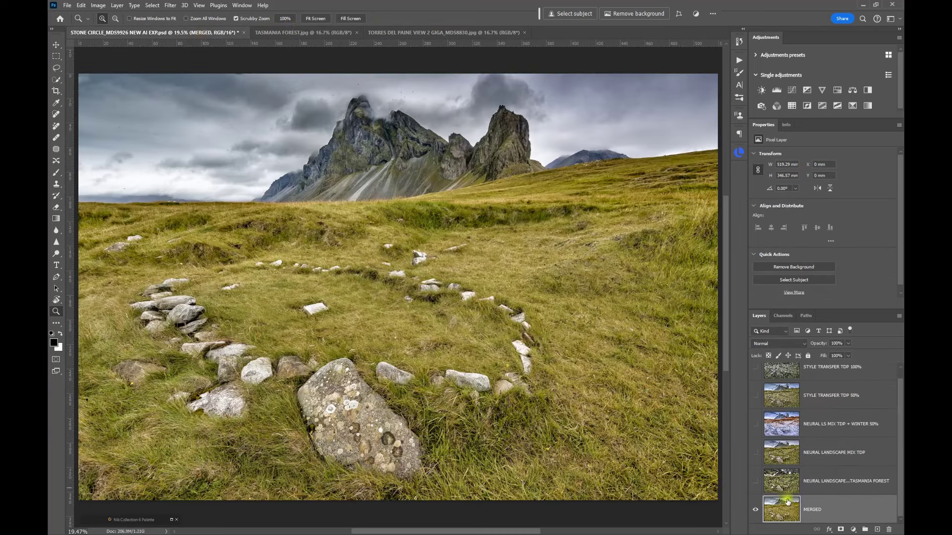
click(756, 395)
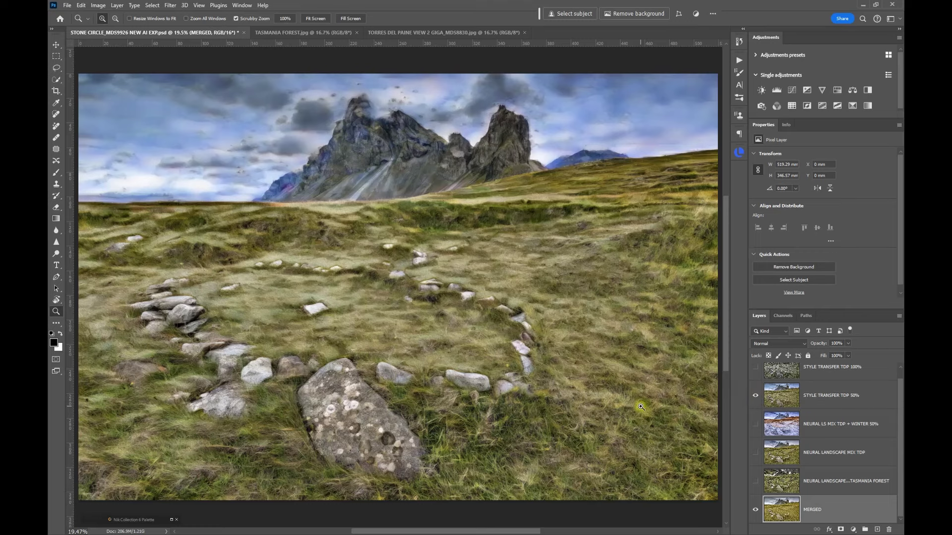
drag(410, 274, 409, 271)
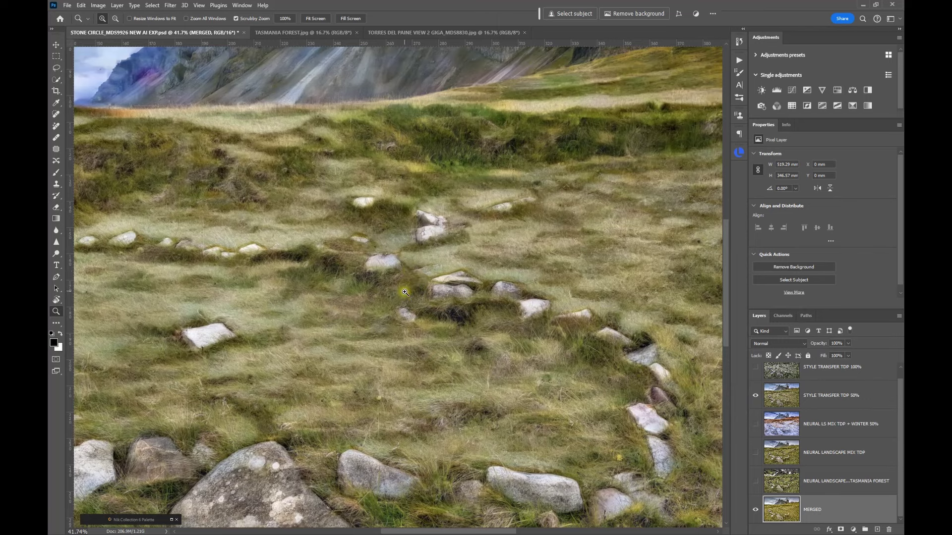
Step: Compare the STYLE TRANSFER TDP 50% layer with MERGED up close, and show the STYLE TRANSFER TDP 100% layer over the whole image
alt+click(470, 298)
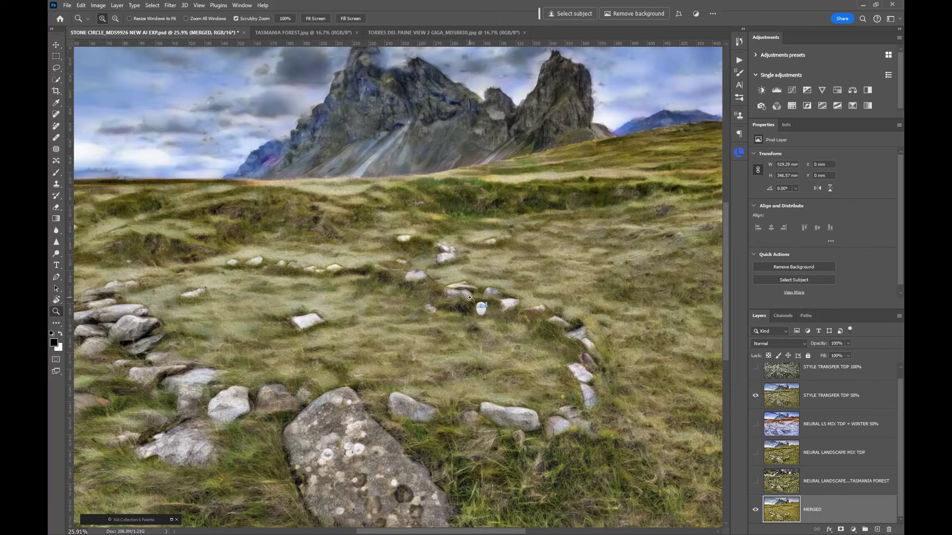
drag(449, 199, 448, 200)
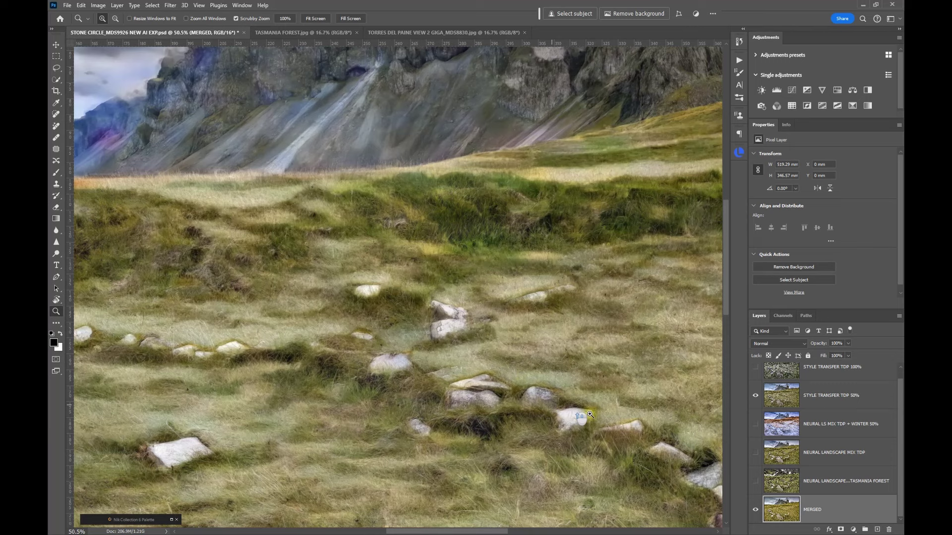
click(755, 398)
click(760, 397)
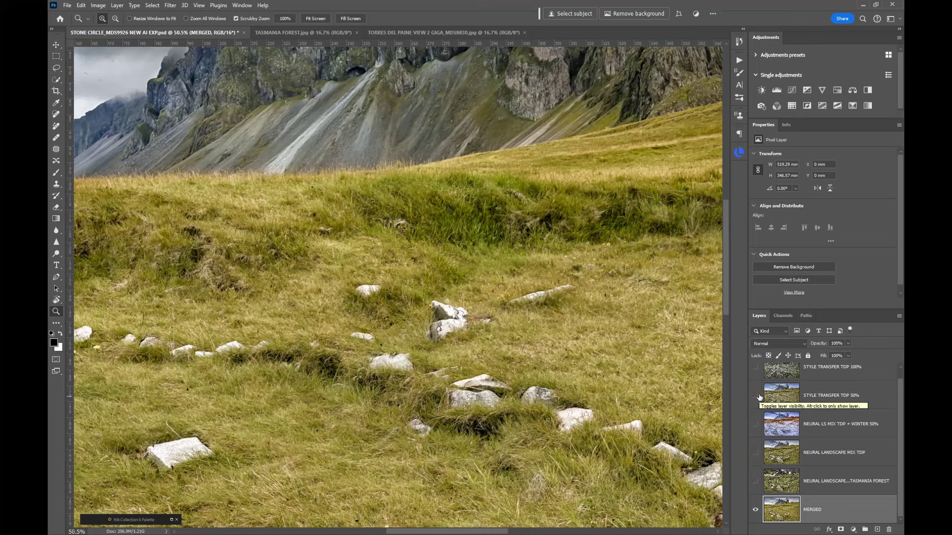
click(755, 396)
drag(536, 254, 486, 274)
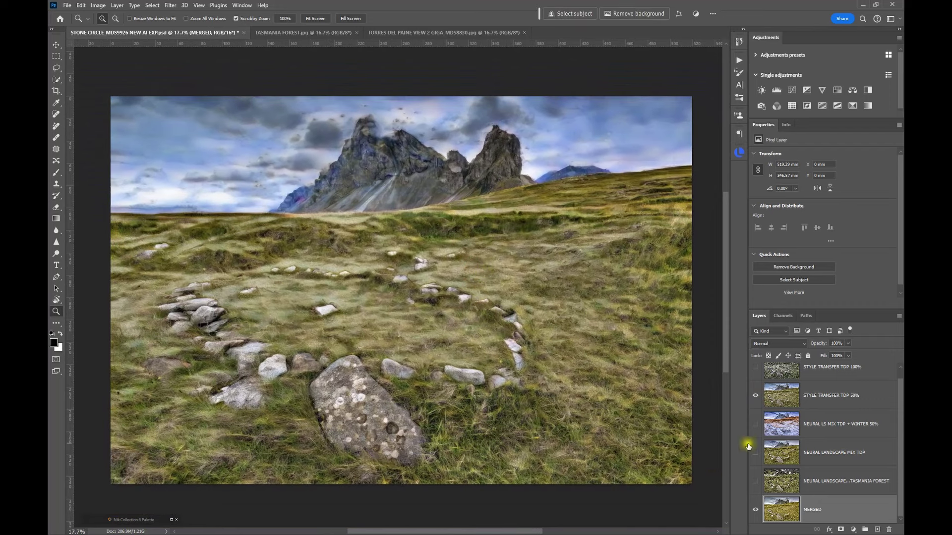
scroll(845, 425, up, 1)
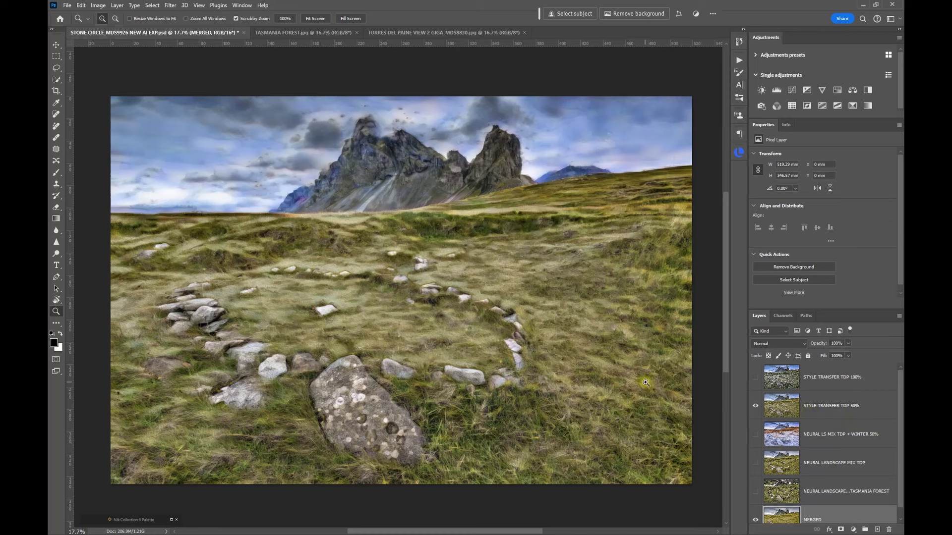
click(754, 378)
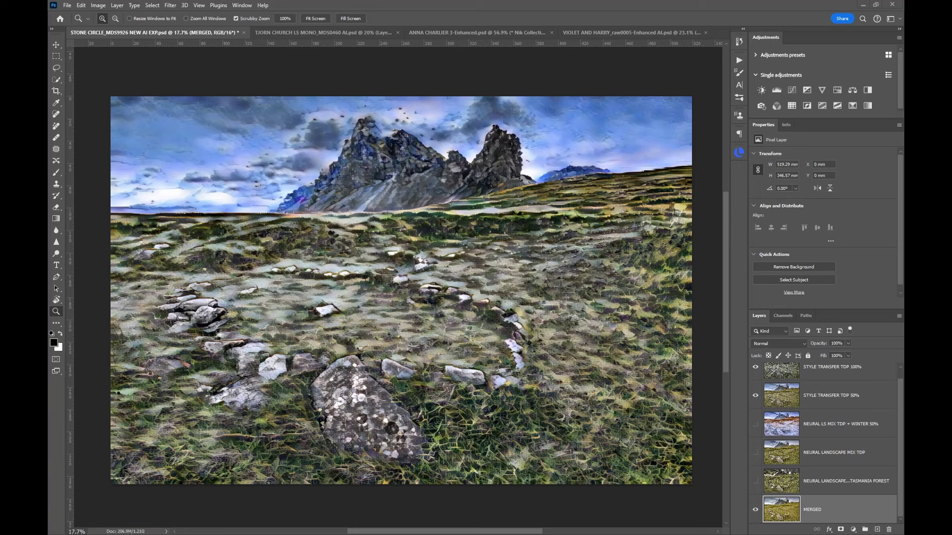
Step: Switch to the TJORN CHURCH document and compare the colour Background with the MONO group, leaving MONO and Layer 1 shown
click(322, 31)
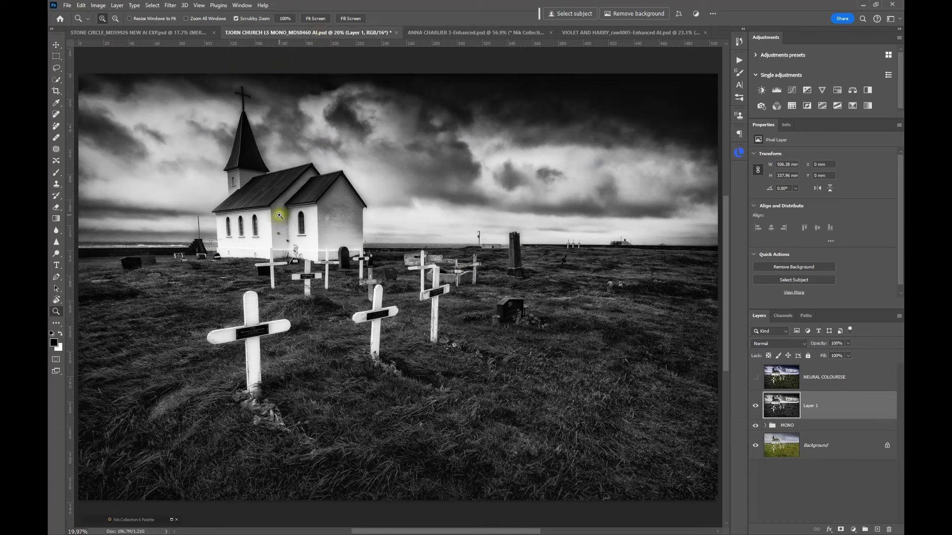
click(757, 418)
click(756, 426)
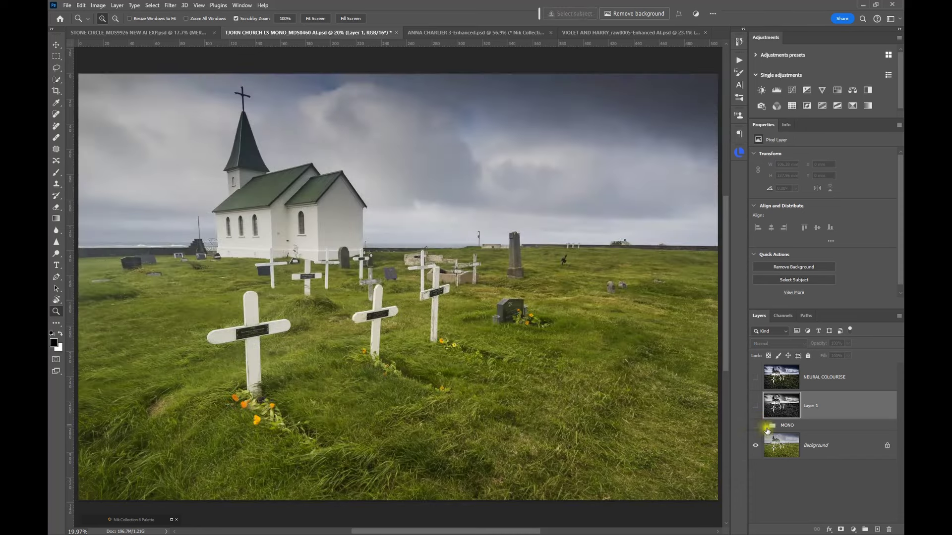
click(755, 426)
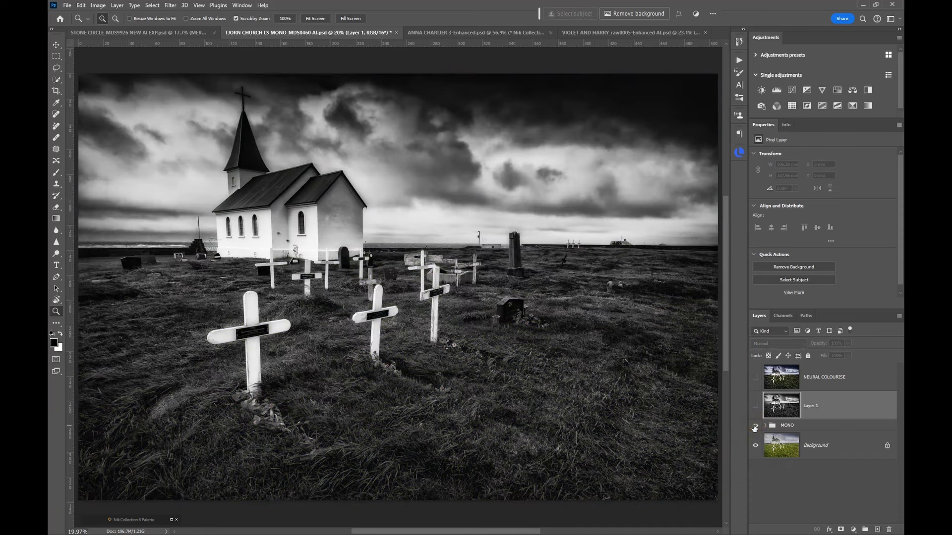
click(754, 406)
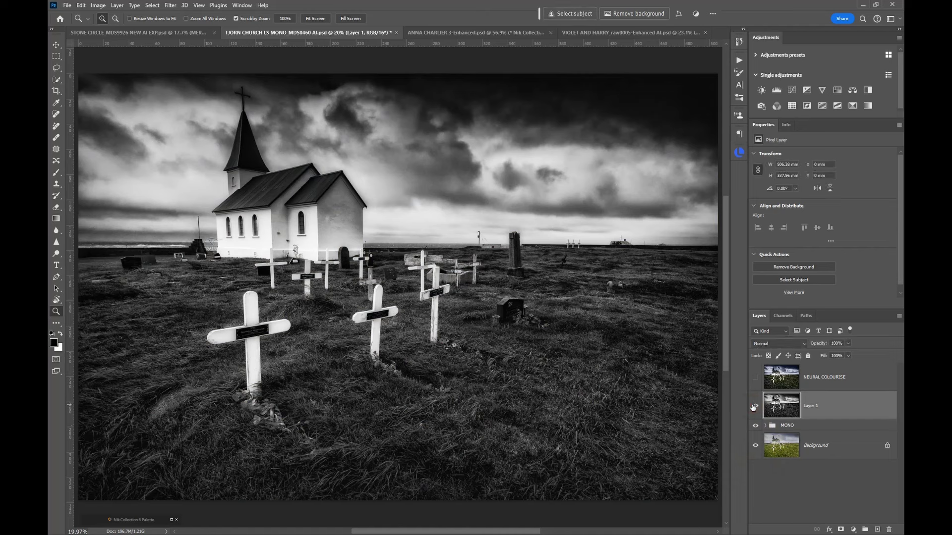
Step: Try the Colorize neural filter on Layer 1 of the church photo, and cancel it
click(171, 6)
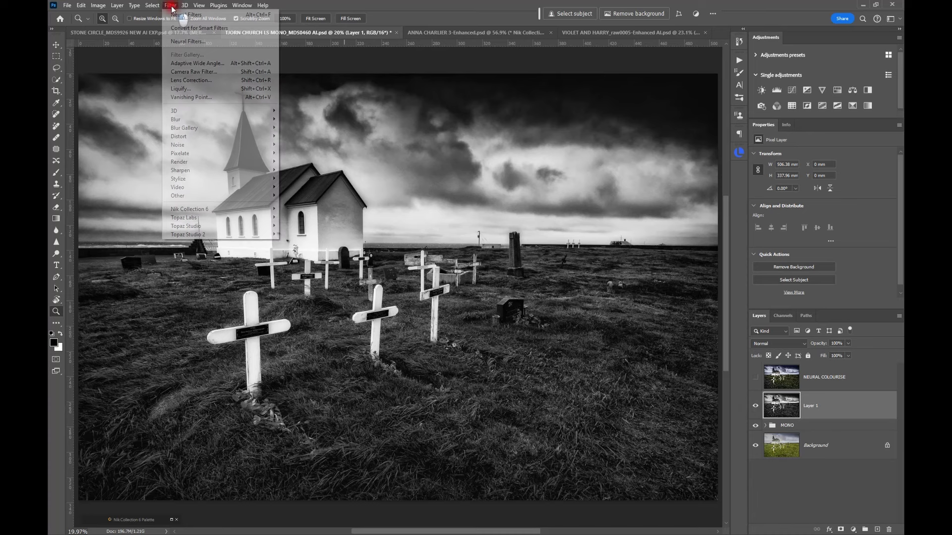
click(170, 43)
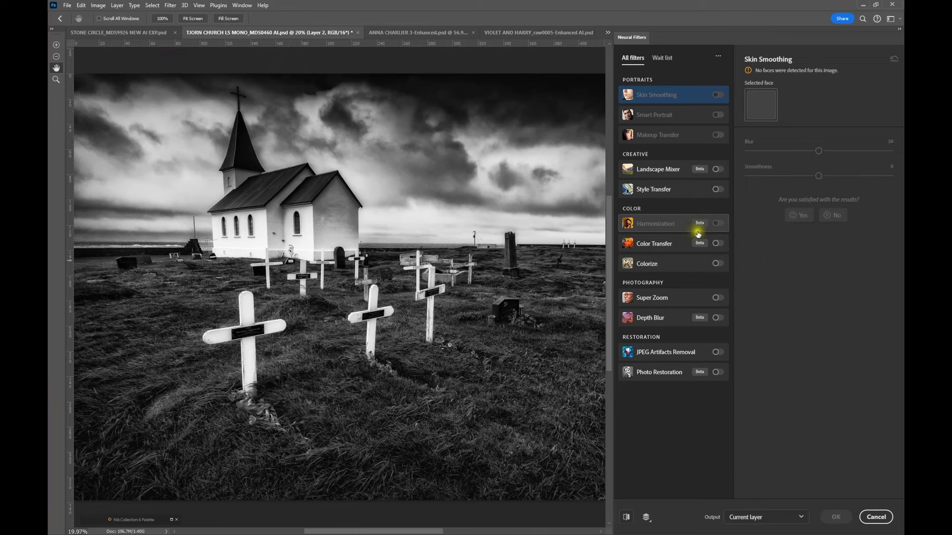
click(680, 267)
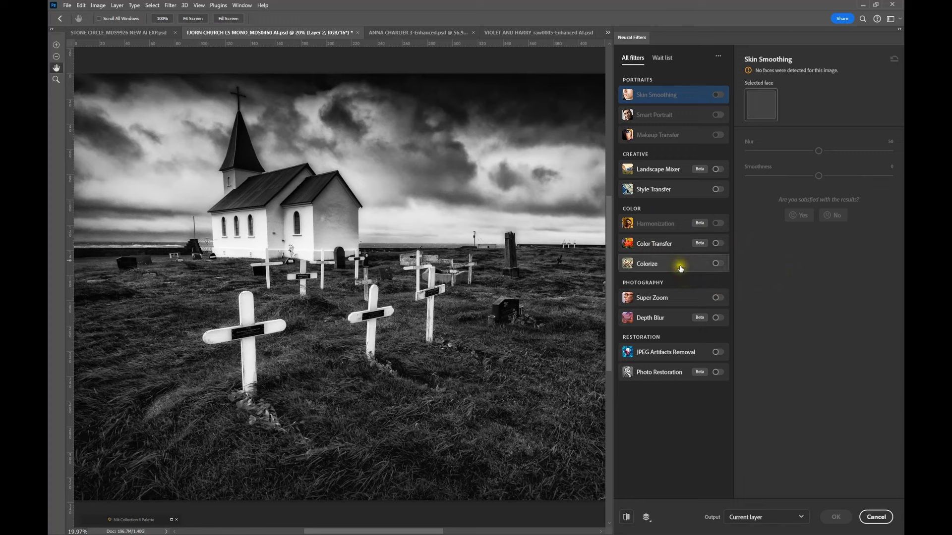
click(717, 264)
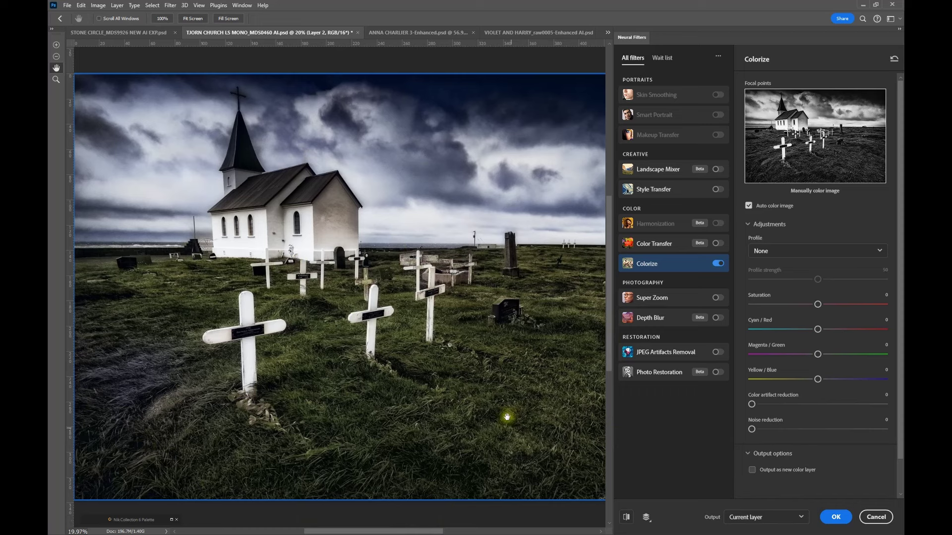
click(876, 518)
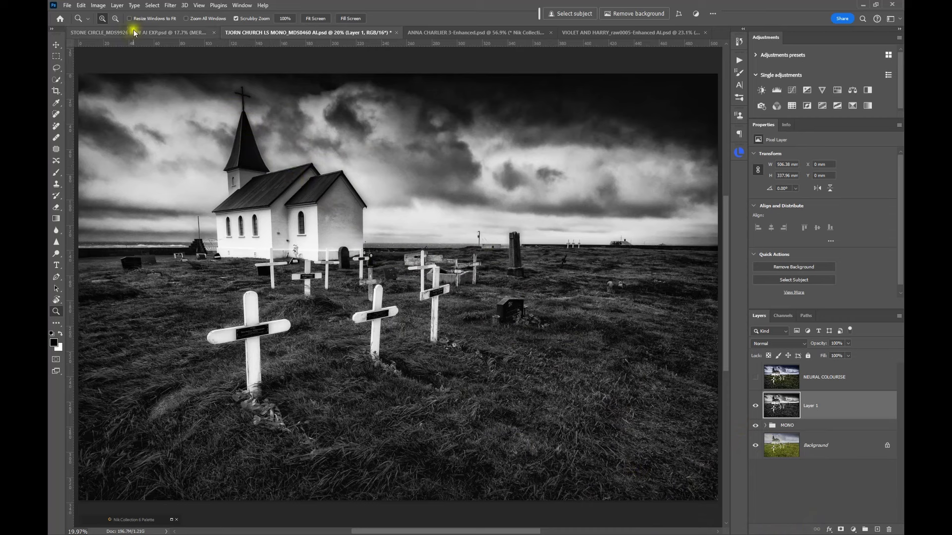
Step: Check the church document's colour mode, and show the NEURAL COLOURISE layer for comparison with the monochrome version
click(98, 6)
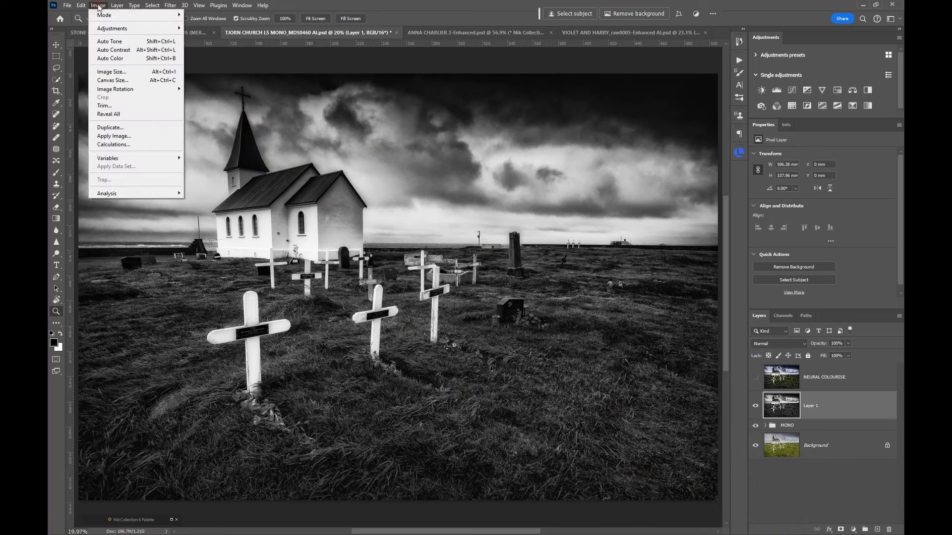
mouse_move(114, 29)
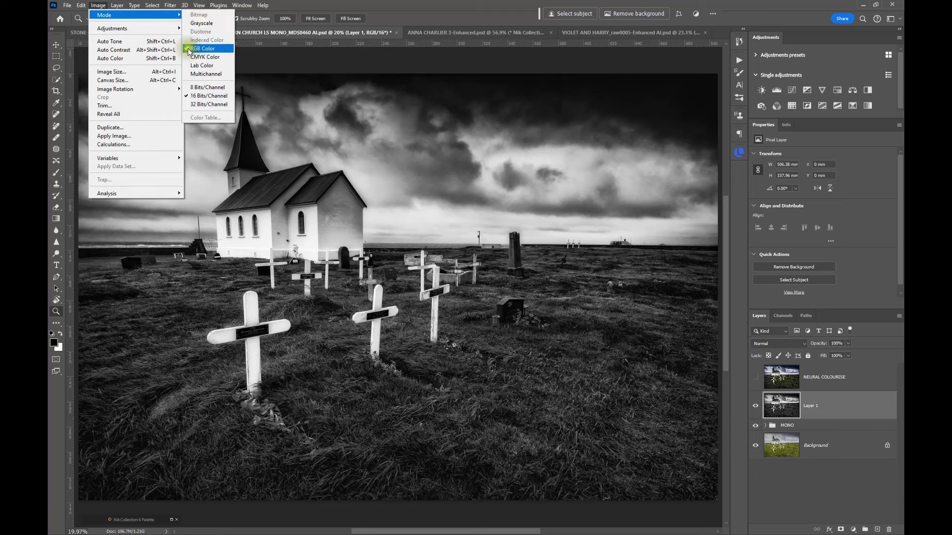
click(98, 5)
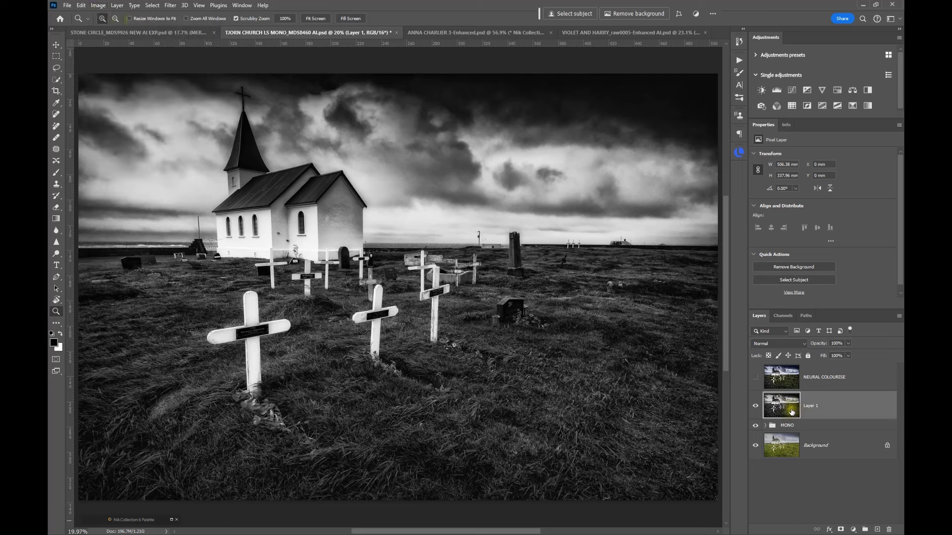
click(756, 378)
click(756, 379)
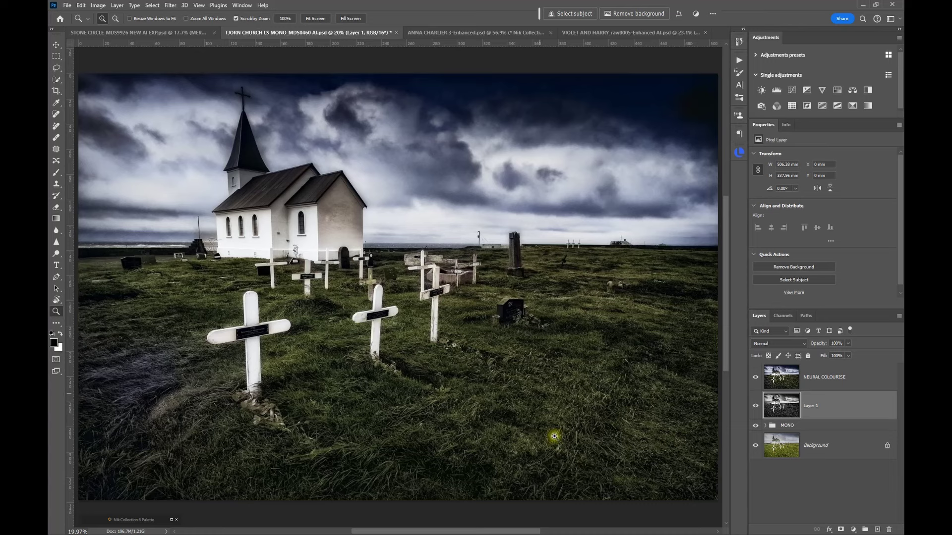
Step: Switch to the vintage portrait of the woman, stamp the visible layers into a new layer, and check the image's colour mode
click(480, 35)
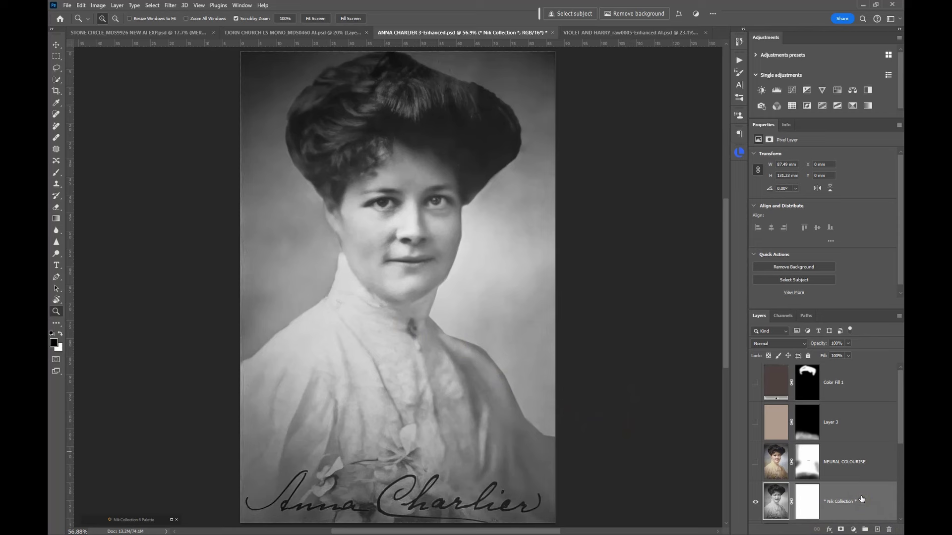
key(ctrl+shift+alt+e)
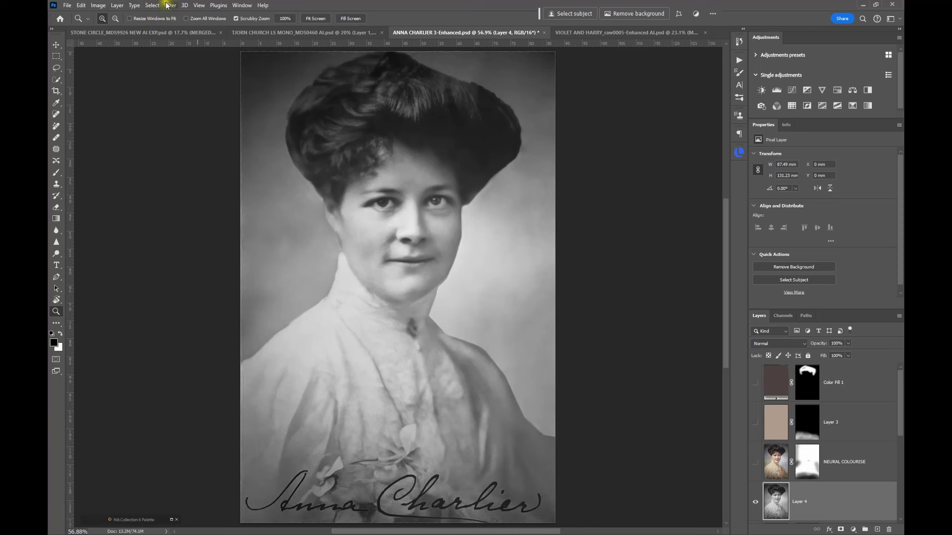
click(94, 9)
mouse_move(102, 15)
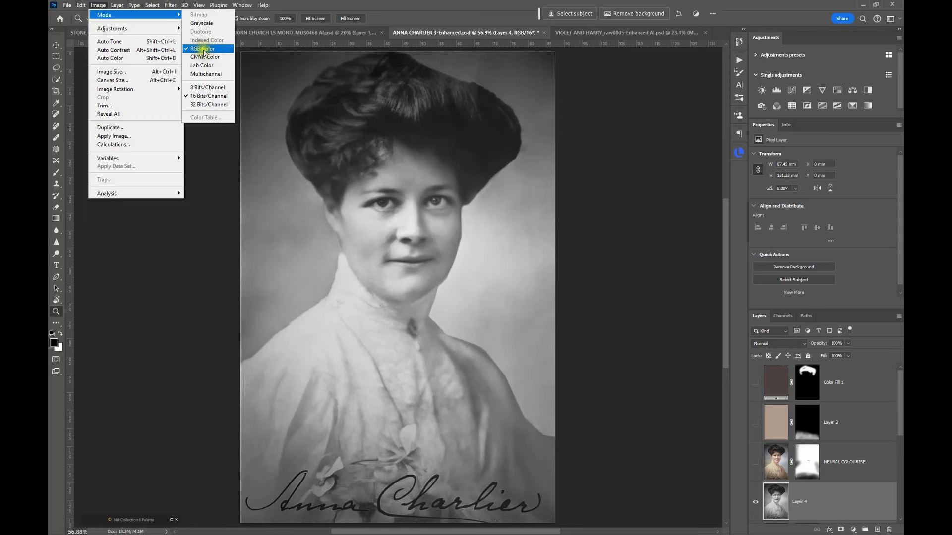
click(94, 6)
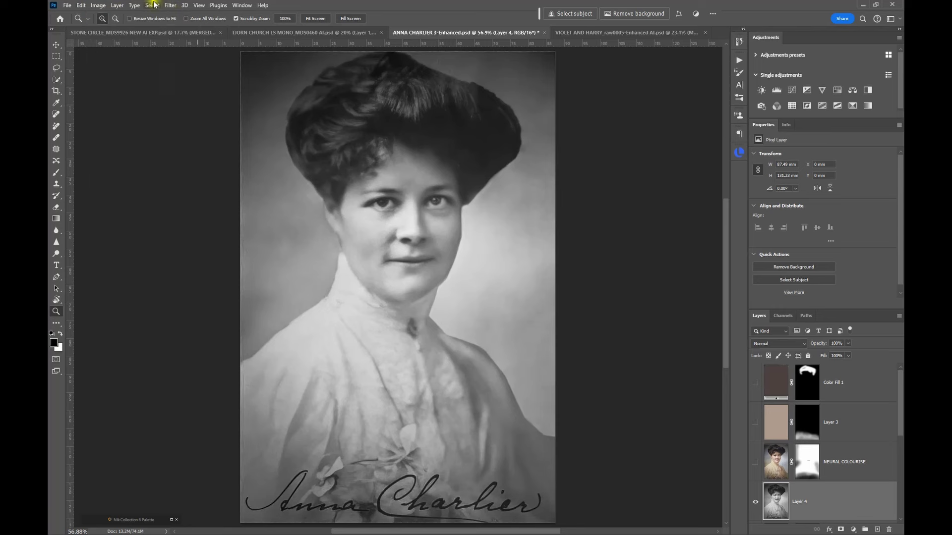
Step: Enable the Colorize neural filter on the stamped portrait layer, and view the available colour profiles with None kept
click(170, 6)
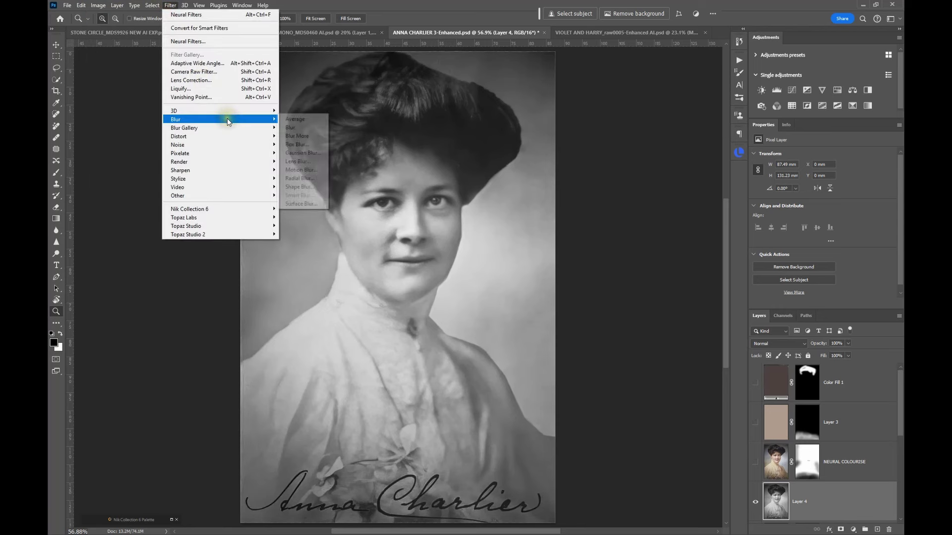
click(216, 44)
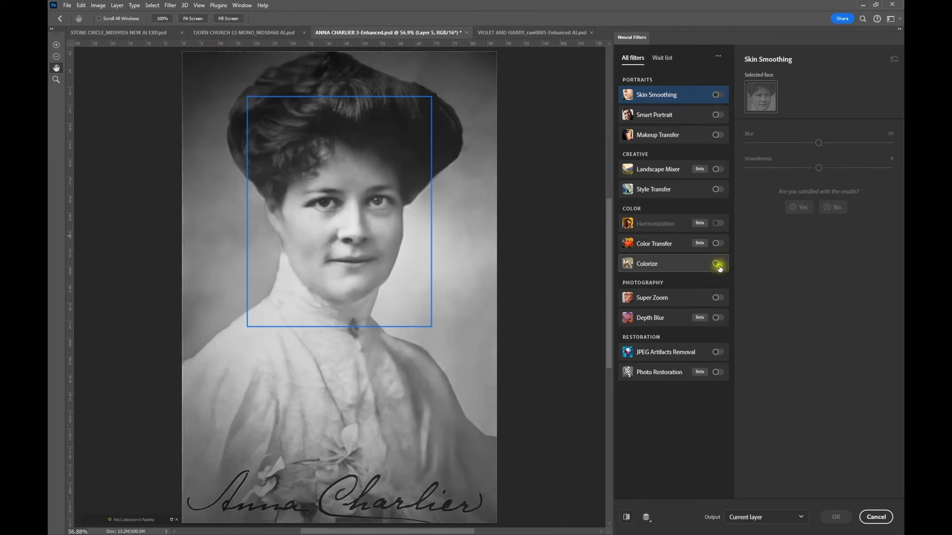
click(717, 265)
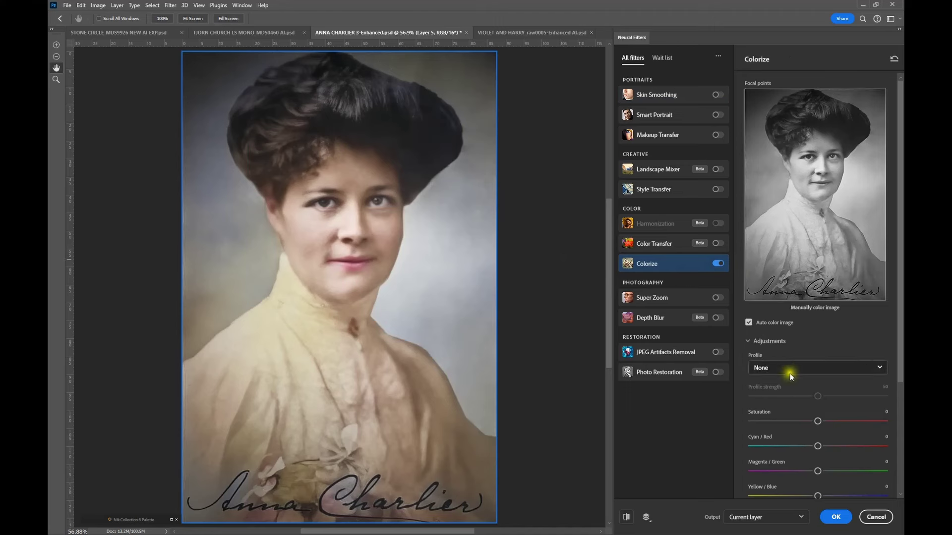
scroll(860, 385, down, 3)
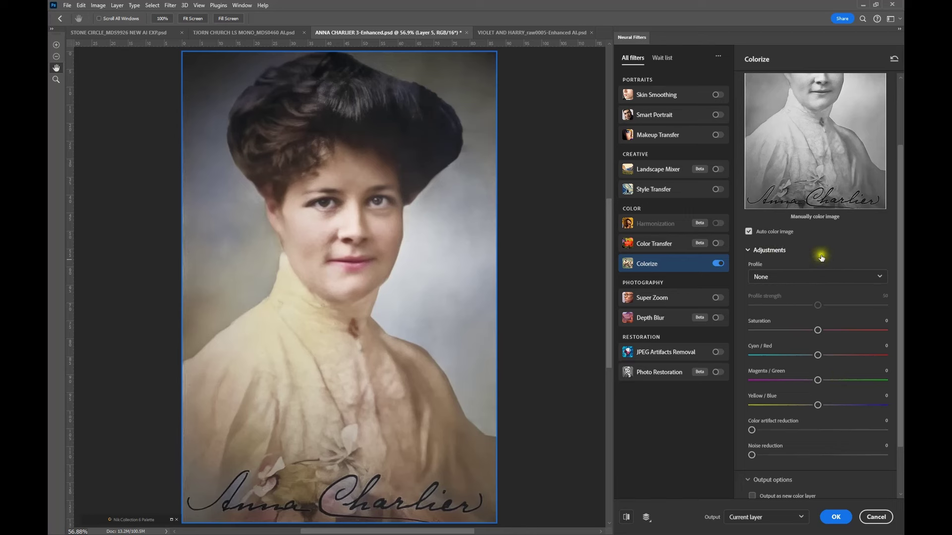
click(880, 278)
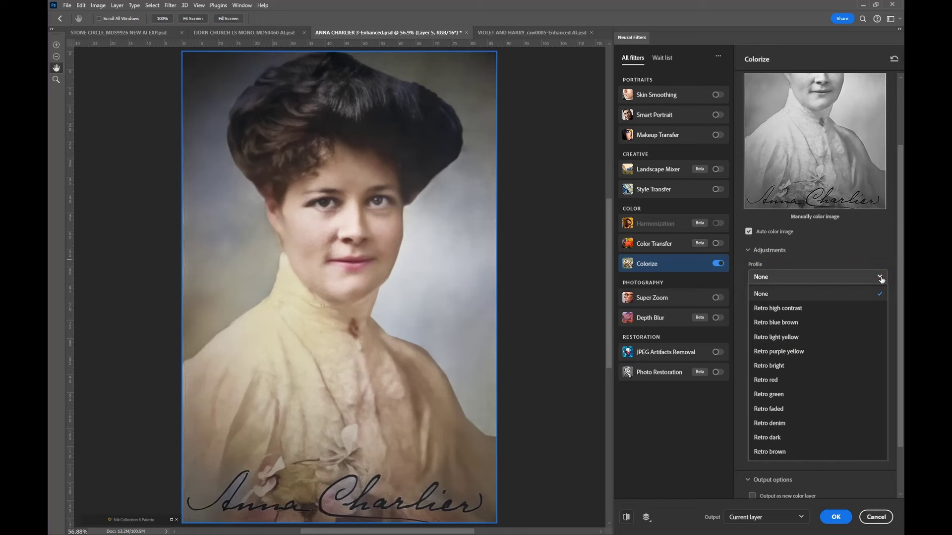
click(881, 279)
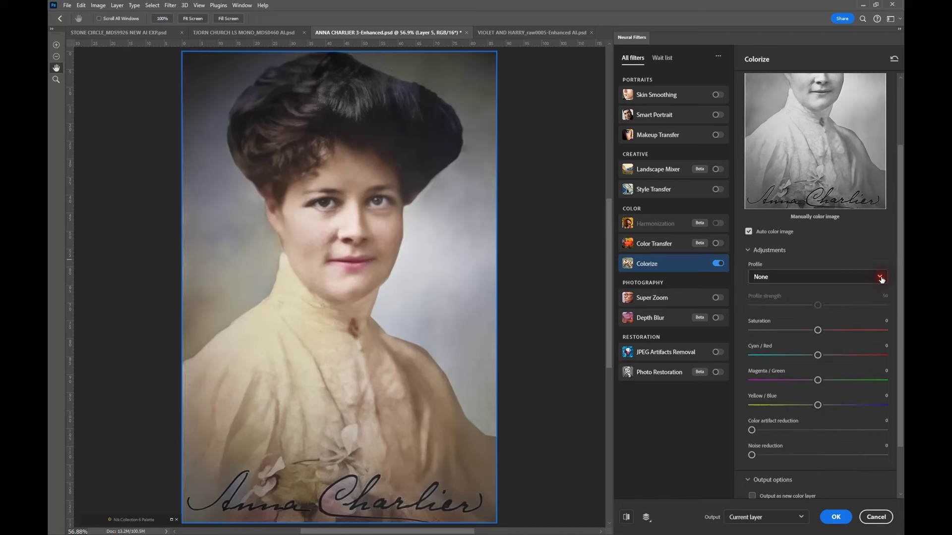
click(862, 246)
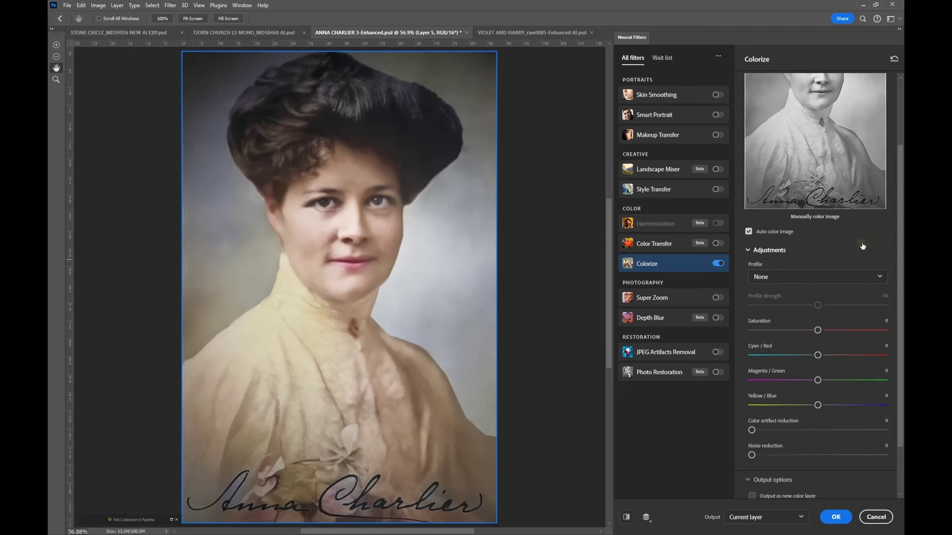
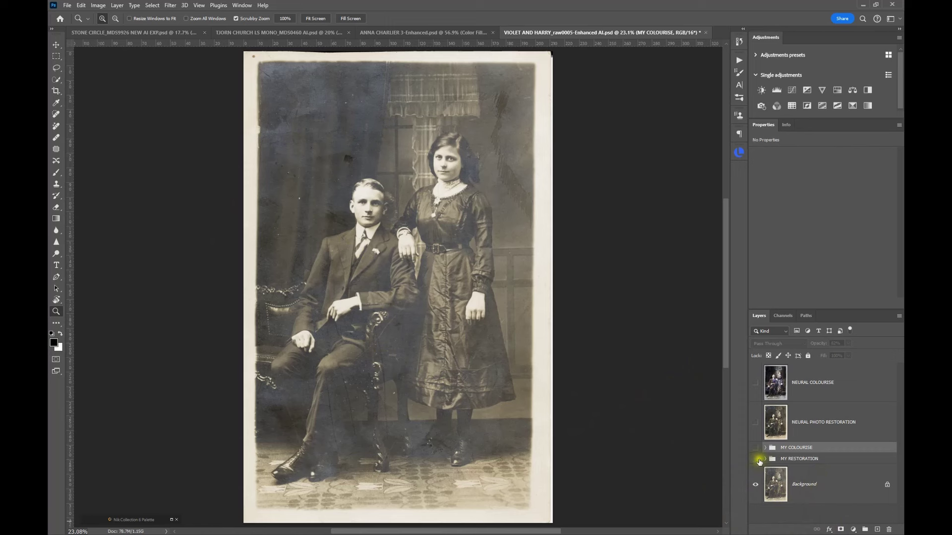
Step: Compare the MY RESTORATION group with the original couple photo, and show the MY COLOURISE group on top of it
click(754, 460)
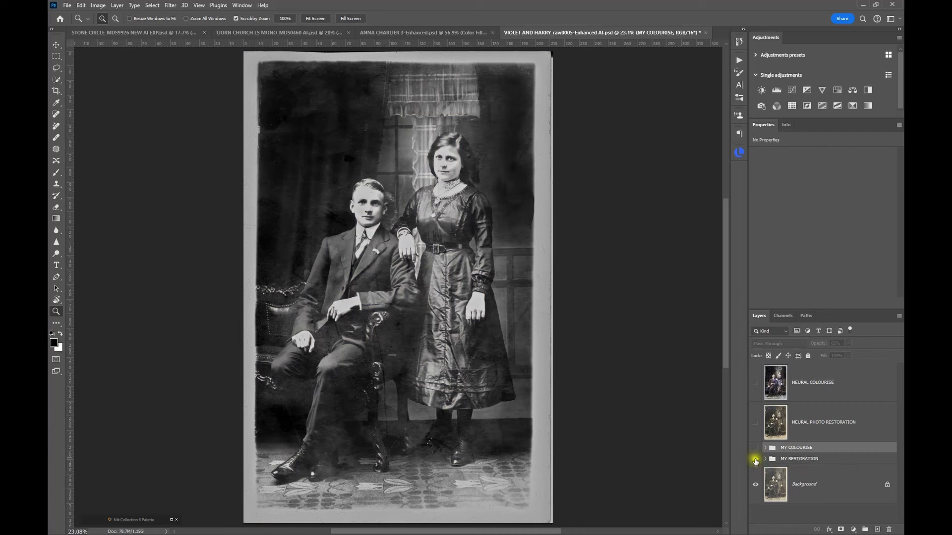
click(754, 460)
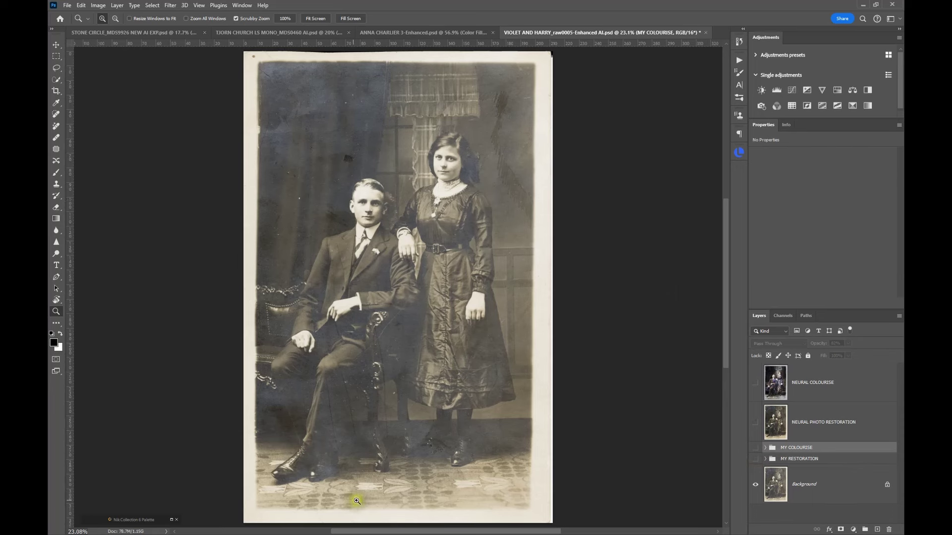
click(755, 461)
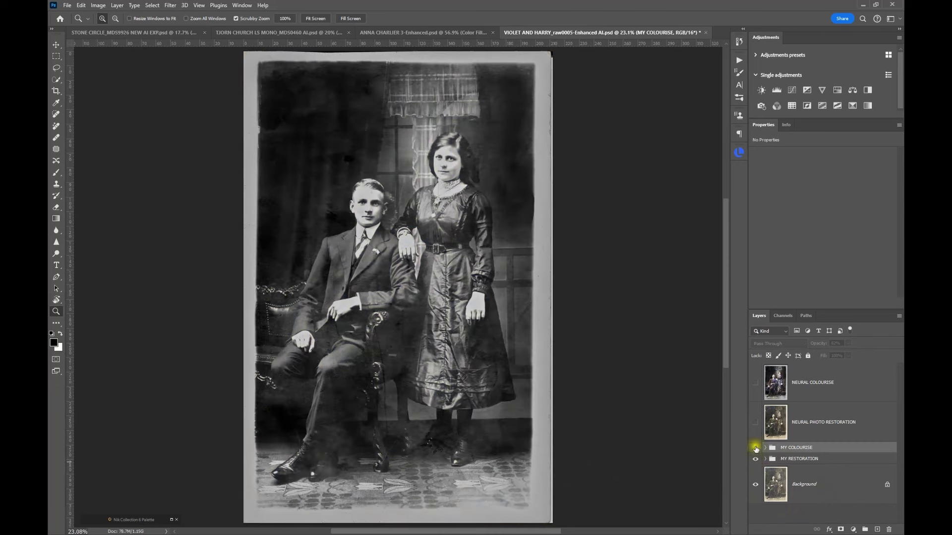
click(756, 449)
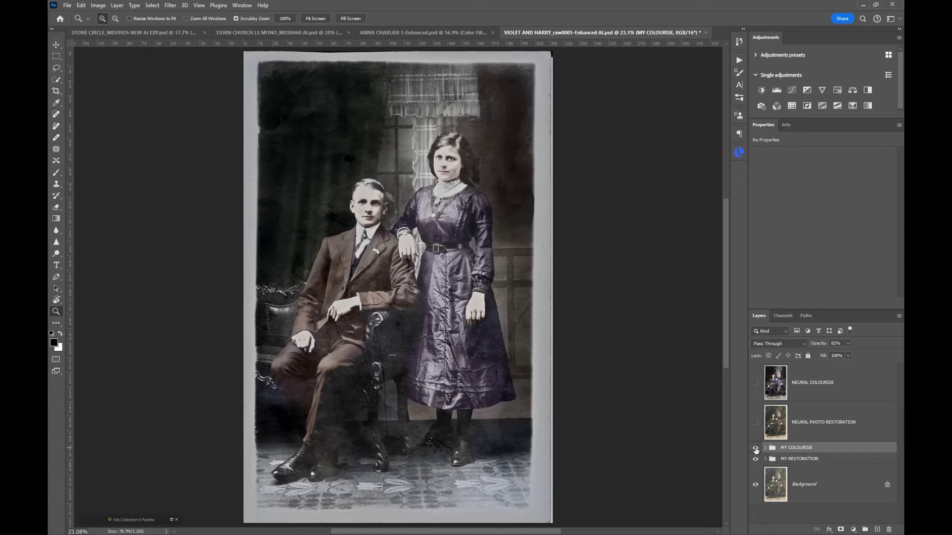
Step: Hide the MY COLOURISE and MY RESTORATION groups, and compare the NEURAL PHOTO RESTORATION layer with the original Background photo
click(755, 450)
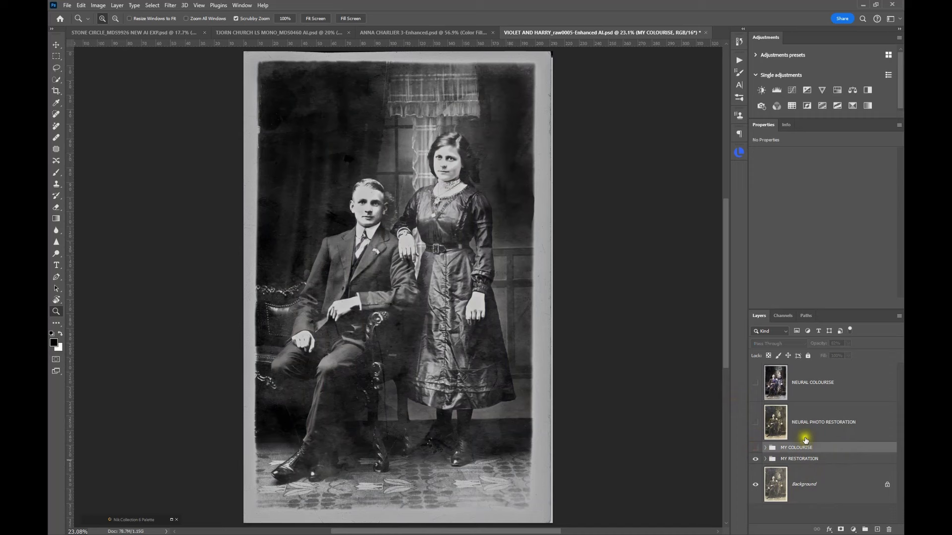
click(782, 425)
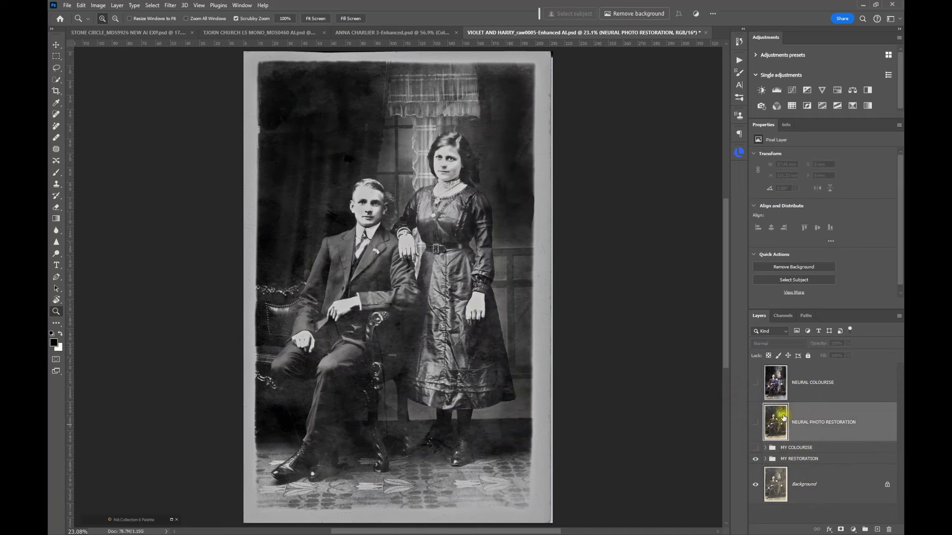
click(755, 425)
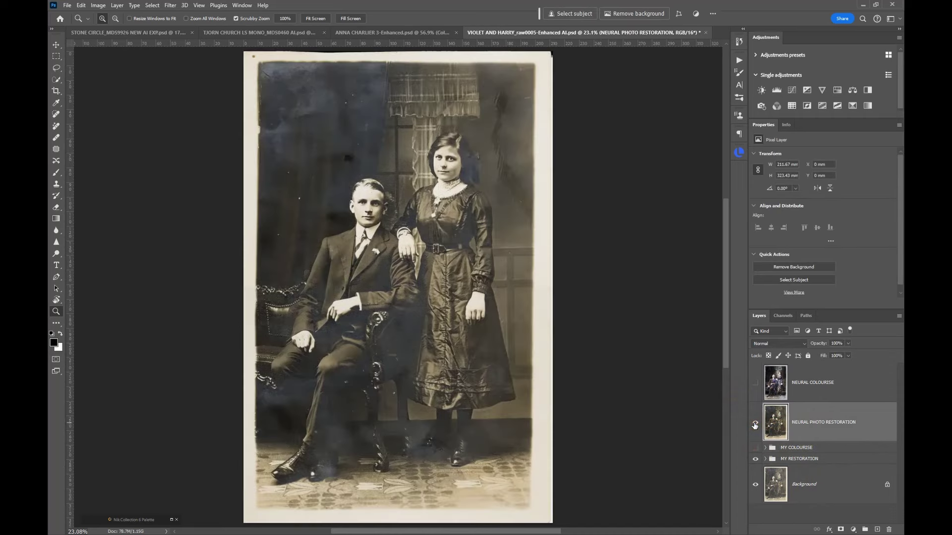
click(755, 459)
click(756, 485)
click(755, 424)
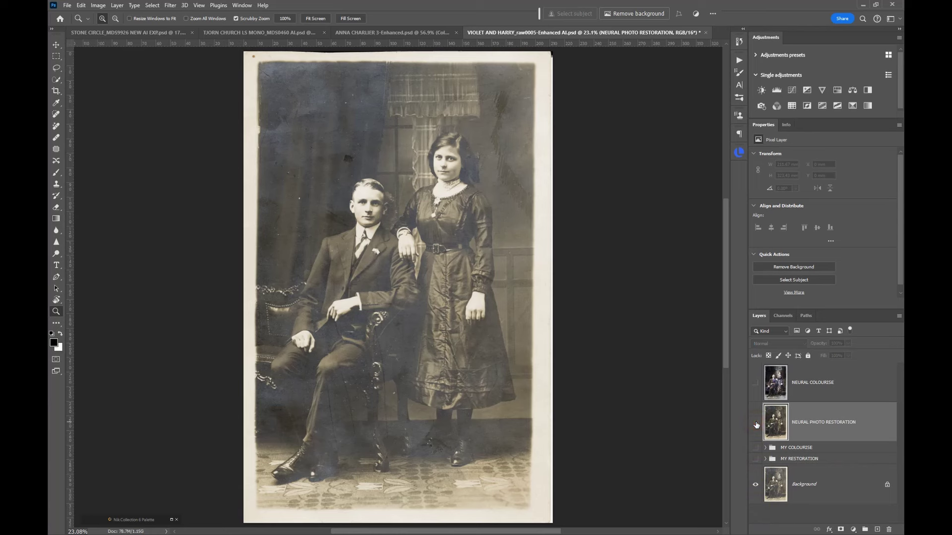
click(756, 424)
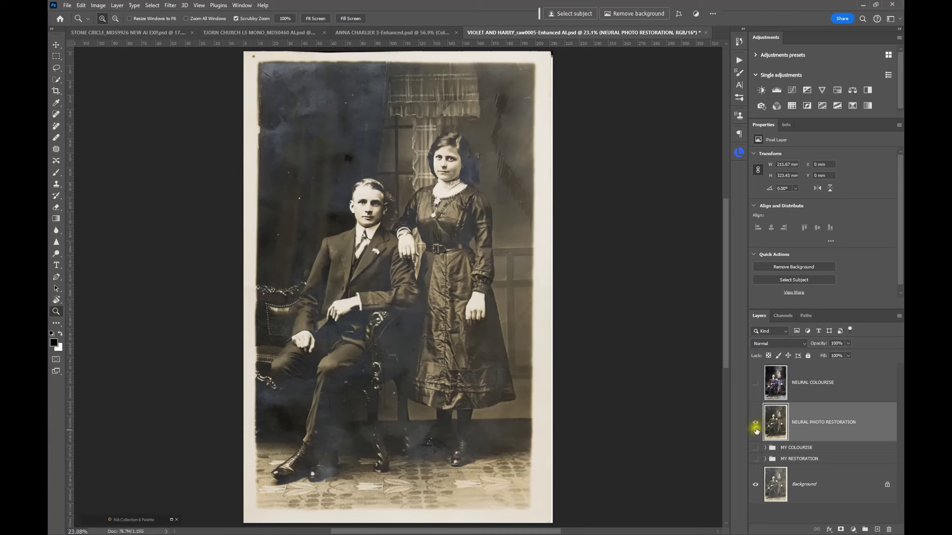
Step: Compare the NEURAL PHOTO RESTORATION layer with the MY RESTORATION group, and view the NEURAL COLOURISE layer over the restored photo
click(756, 460)
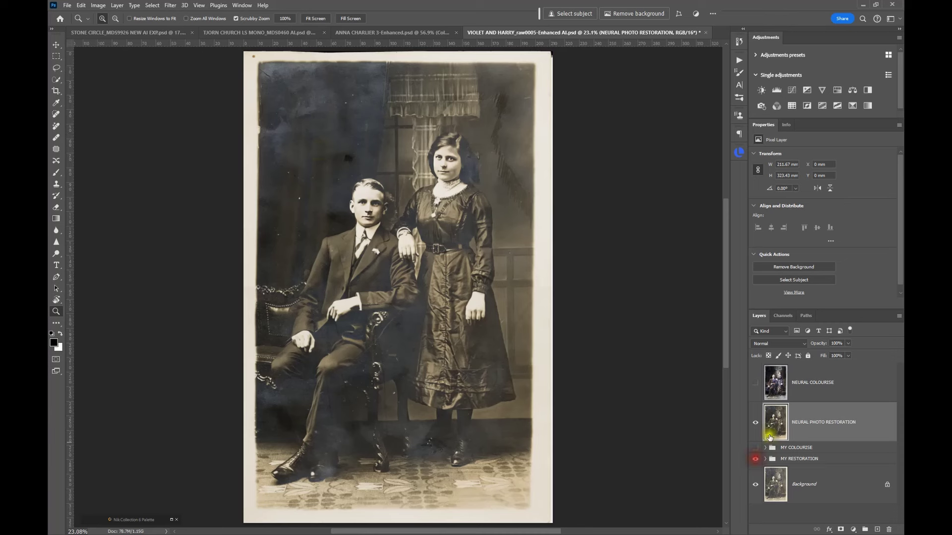
click(756, 424)
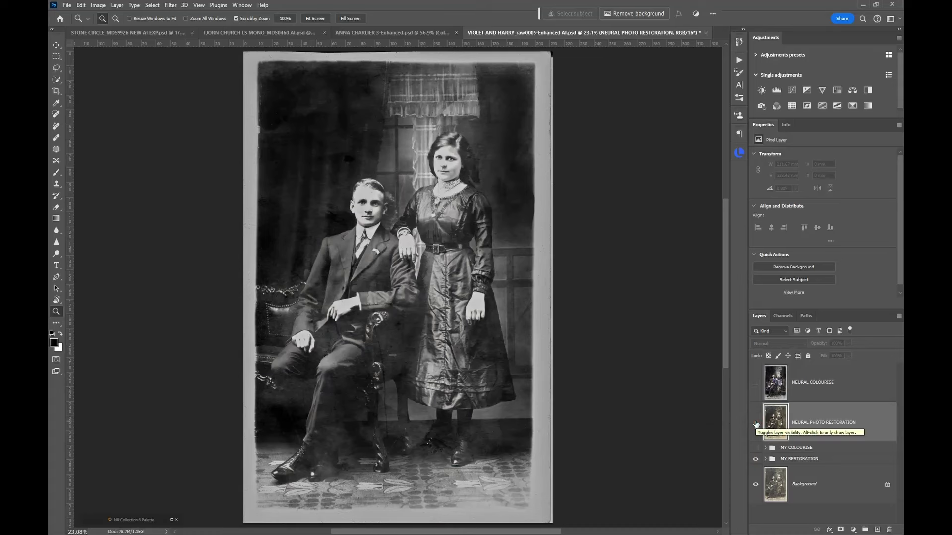
click(756, 424)
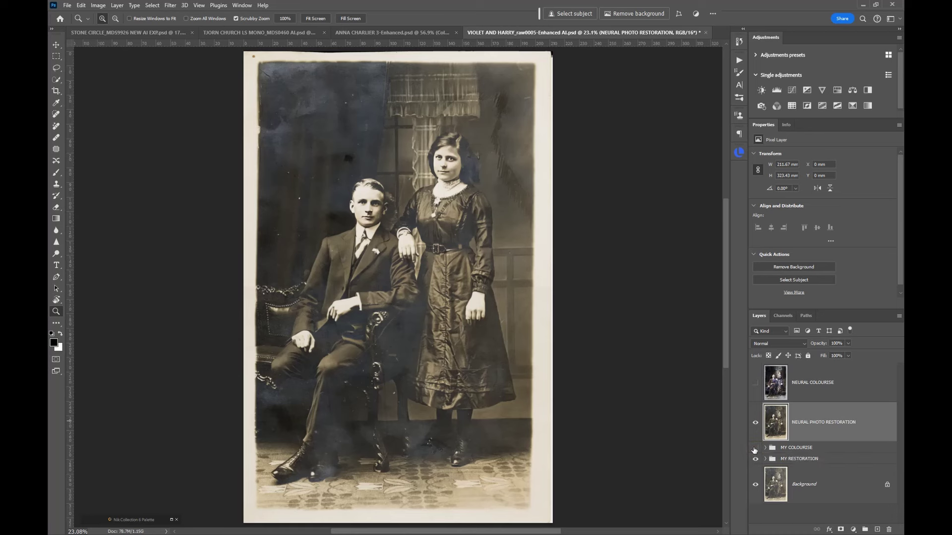
click(754, 448)
click(755, 422)
click(754, 423)
click(755, 423)
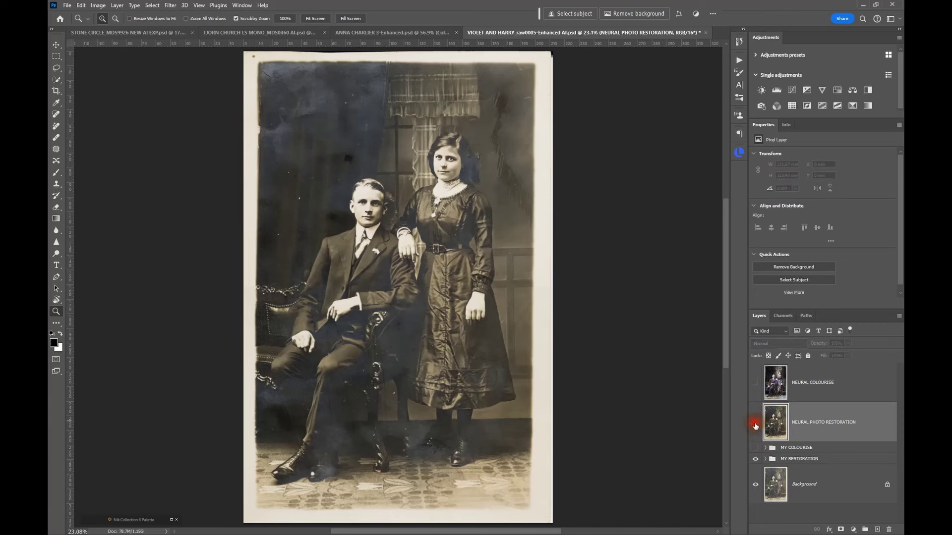
click(754, 383)
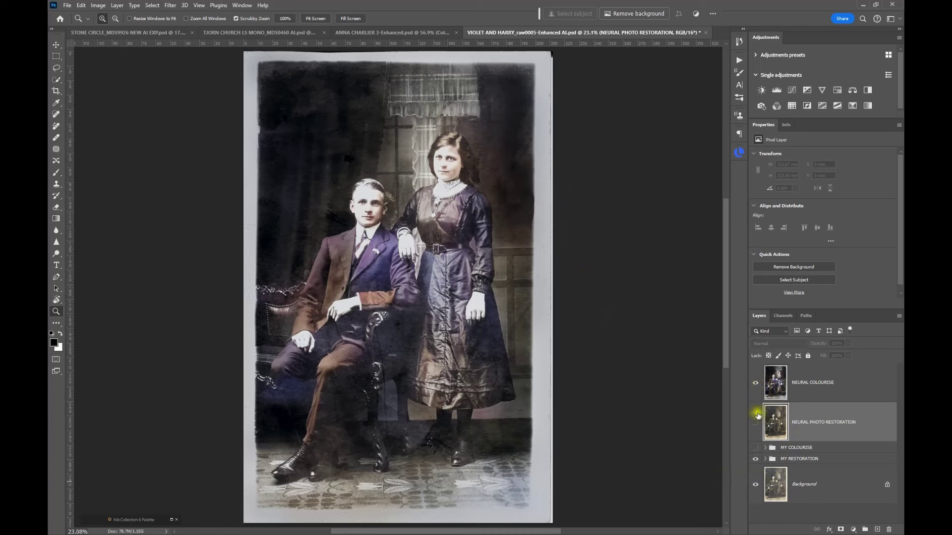
click(755, 383)
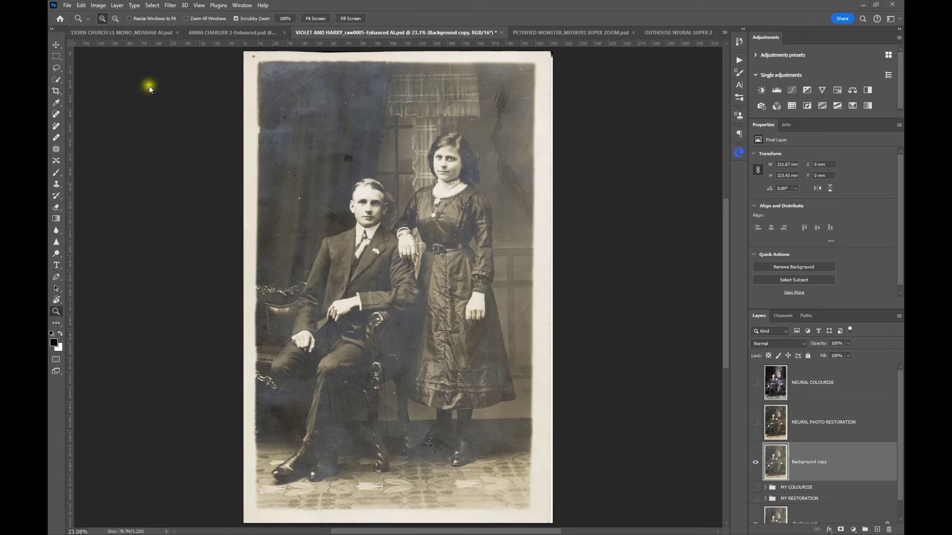
Step: Enable the Photo Restoration neural filter on the Background copy layer with Photo enhancement 71 and Enhance face 73
click(169, 5)
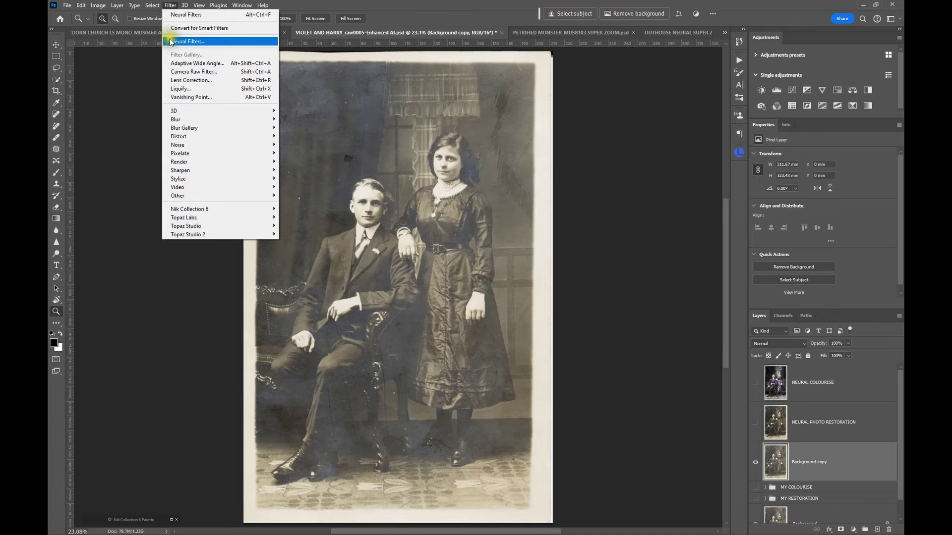
click(184, 39)
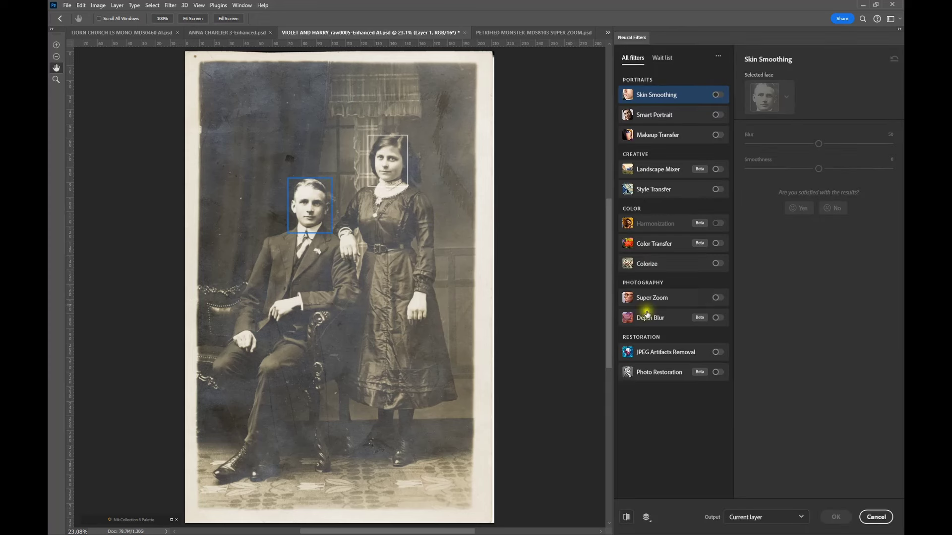
click(669, 372)
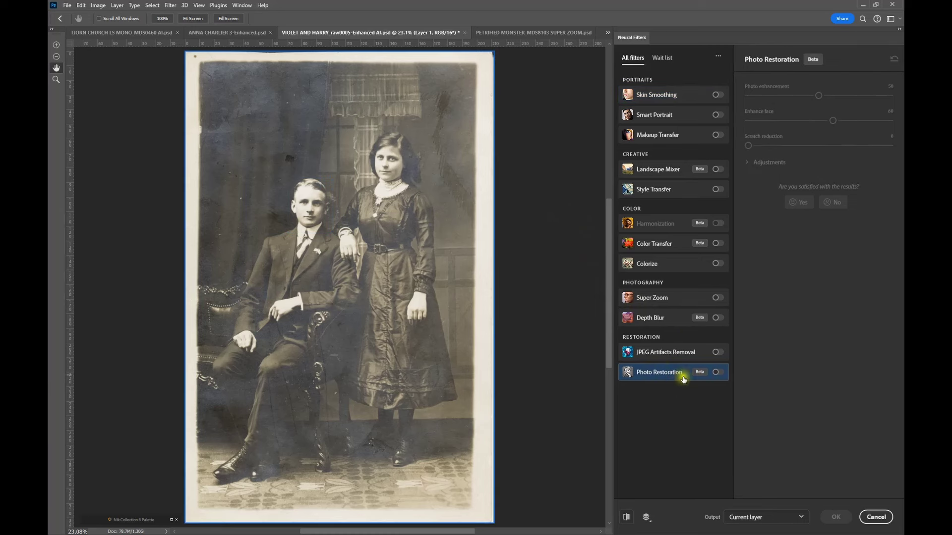
click(717, 372)
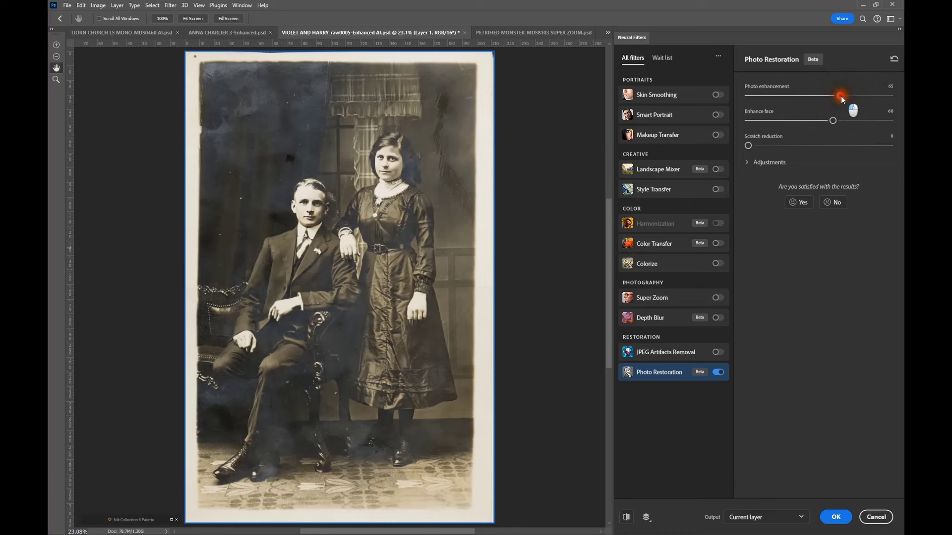
drag(831, 122, 851, 120)
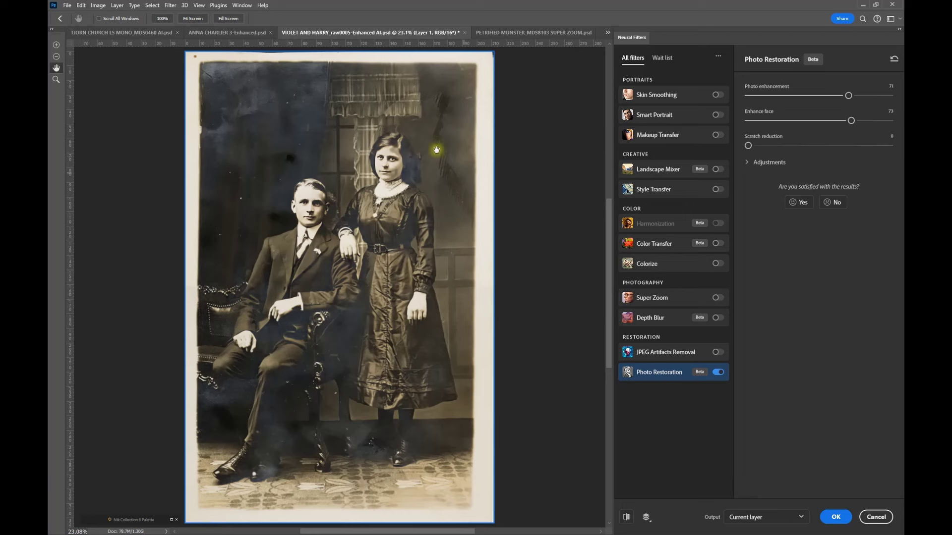
Step: Examine the couple in the Photo Restoration preview, compare it with the original, and discard the filter
scroll(251, 222, up, 4)
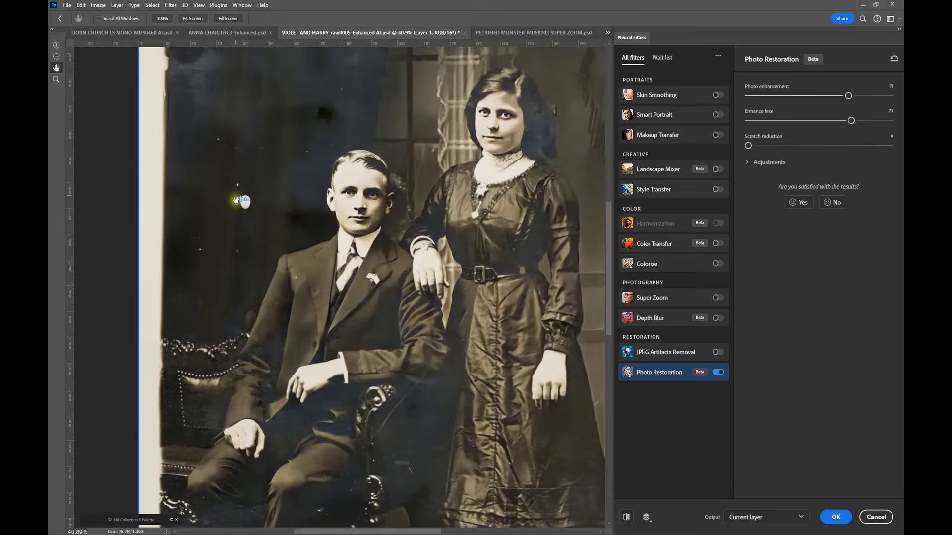
scroll(243, 178, down, 4)
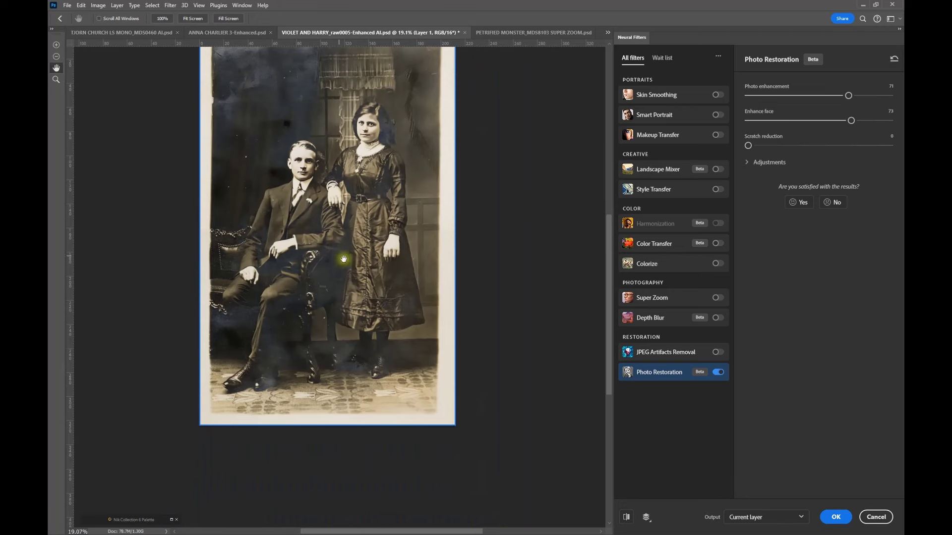
drag(337, 204, 365, 250)
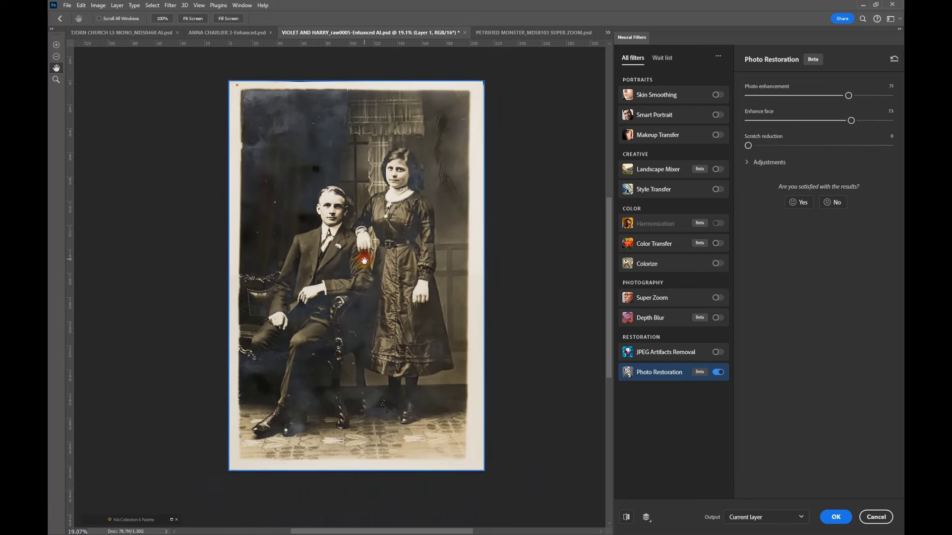
click(625, 520)
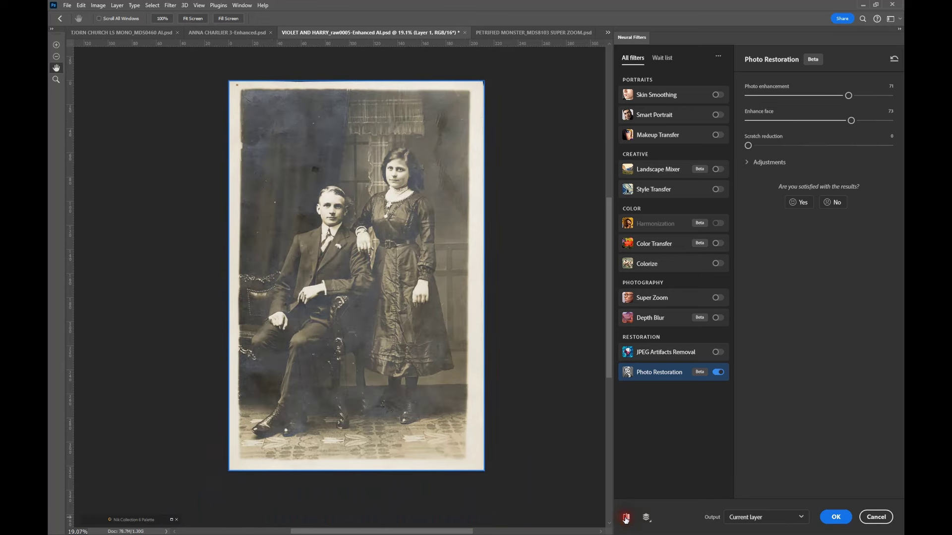
click(626, 518)
click(626, 518)
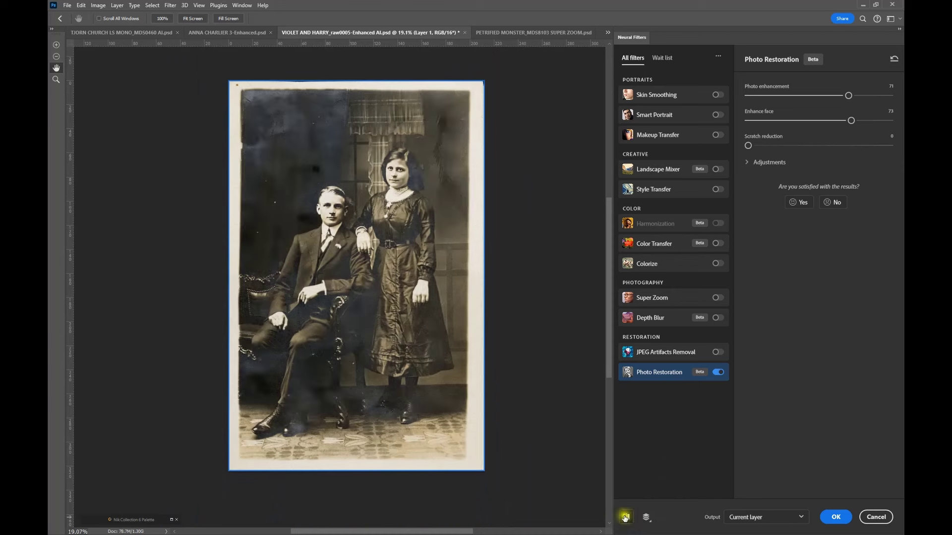
click(885, 523)
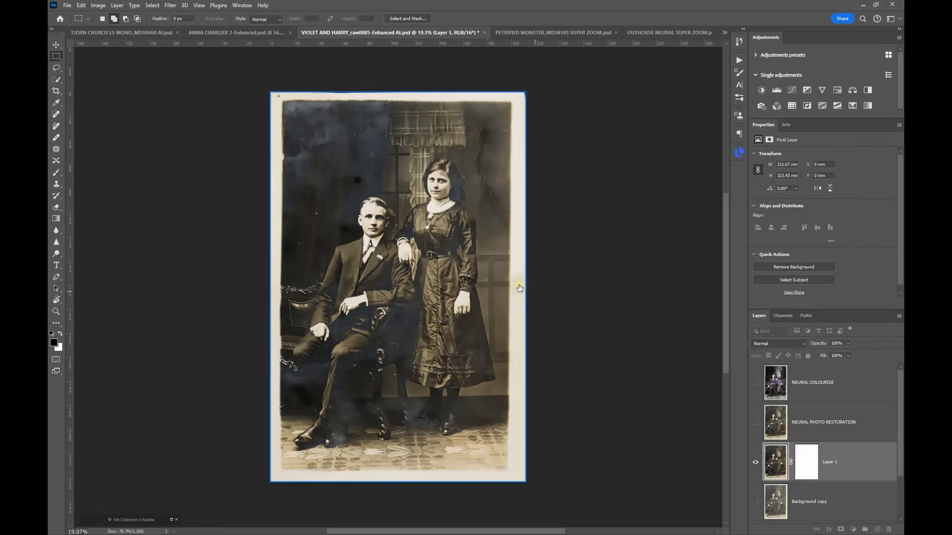
click(517, 285)
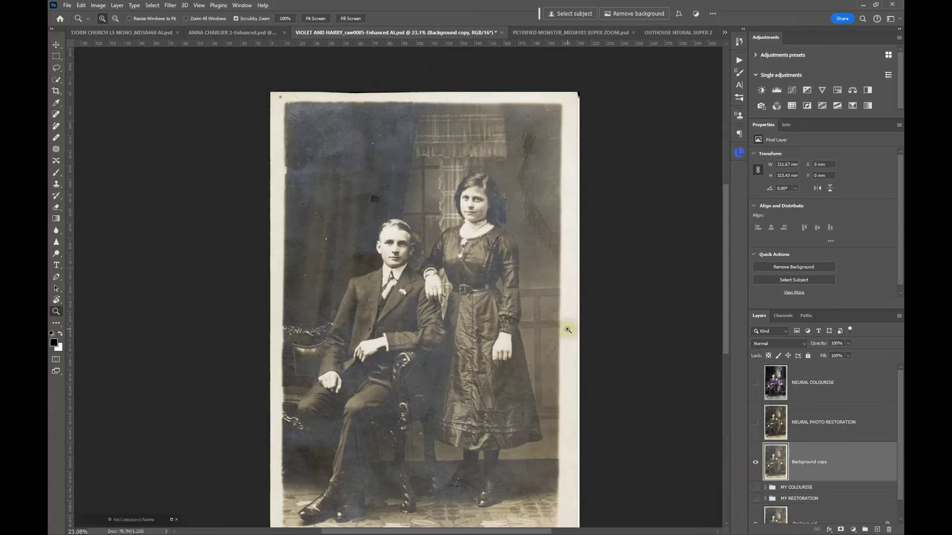
drag(496, 341, 471, 301)
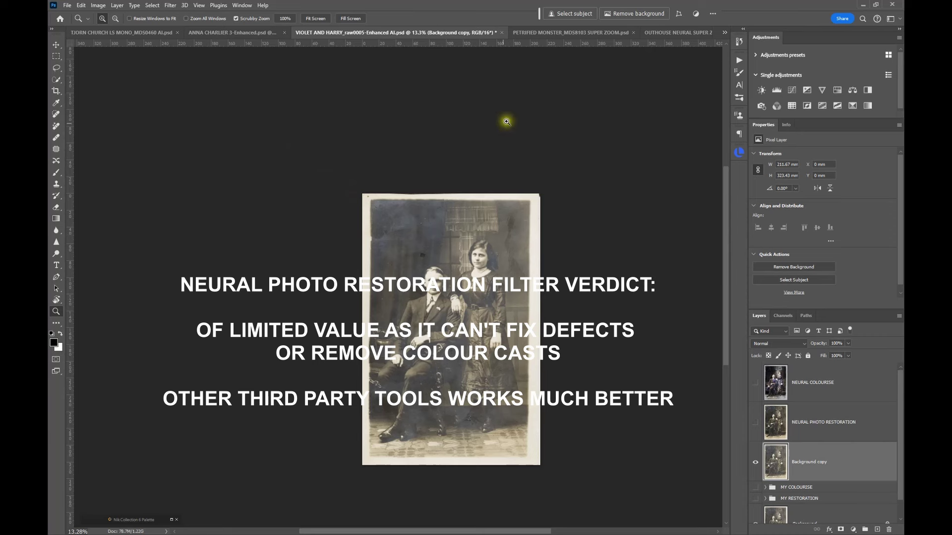
Step: Switch to the PETRIFIED MONSTER tree stump document, and duplicate its Background layer
click(557, 31)
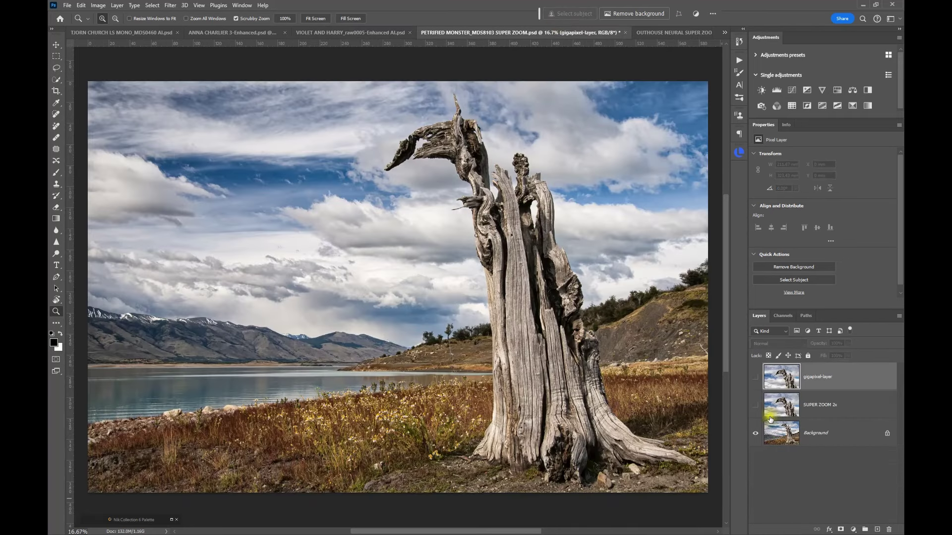
click(783, 437)
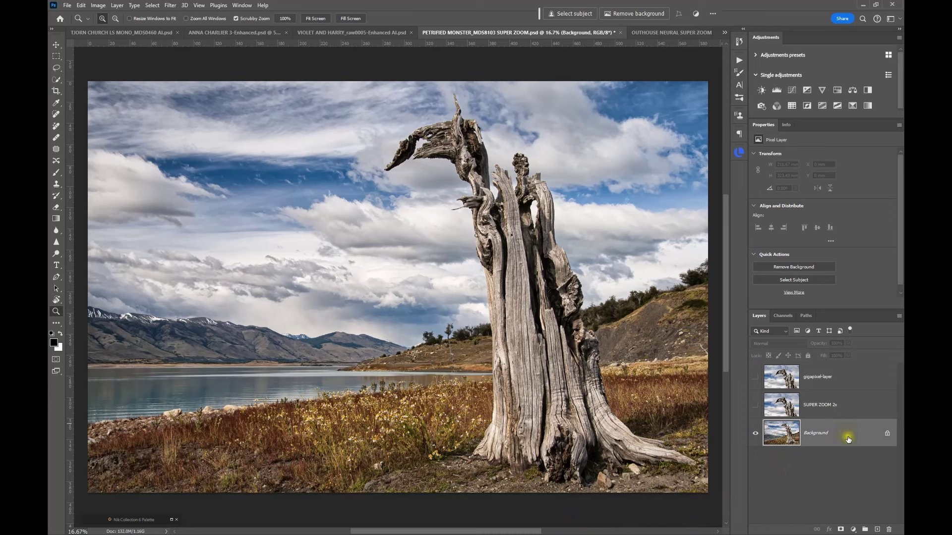
drag(846, 432, 878, 528)
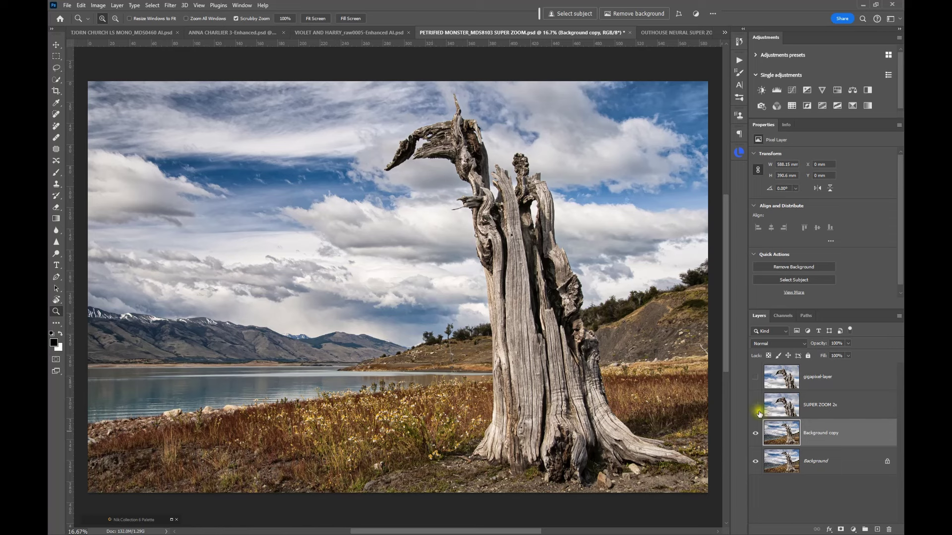
Step: Briefly show the SUPER ZOOM 2x layer to compare the enlarged tree stump with the full image
click(783, 407)
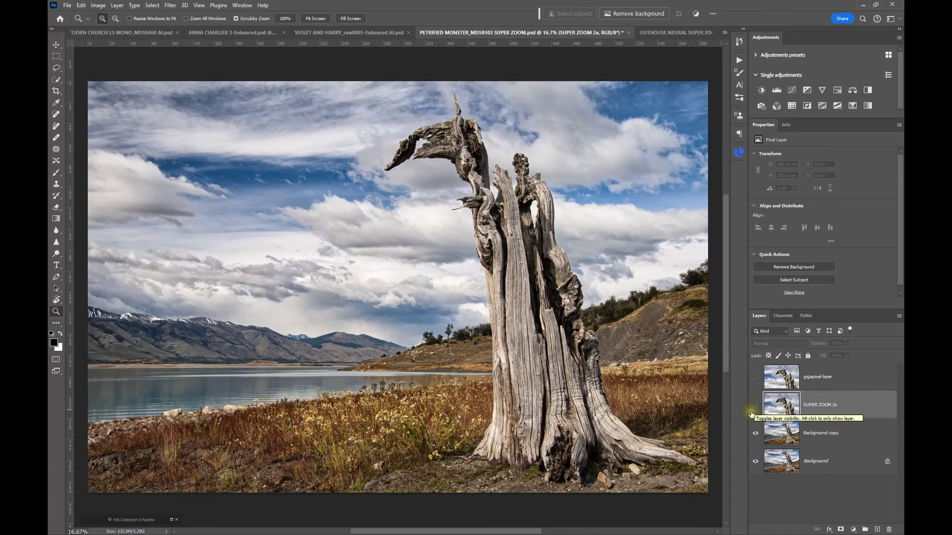
click(755, 410)
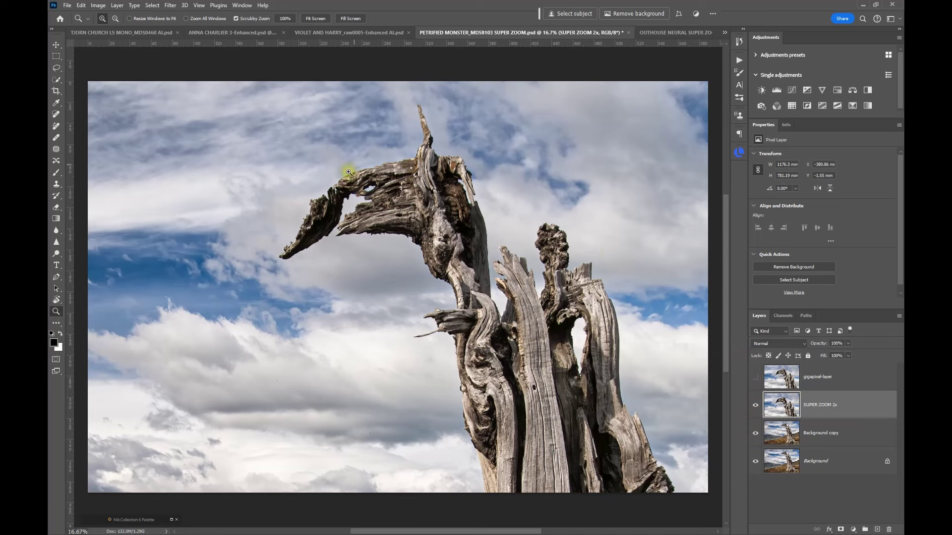
click(756, 405)
Step: Enable the Super Zoom neural filter on the Background copy layer, view its options, and cancel it
click(782, 432)
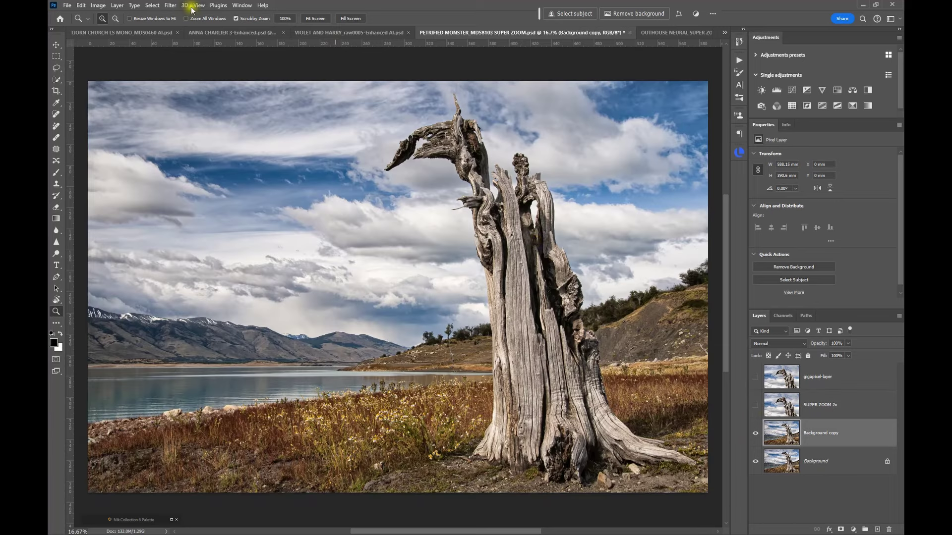
click(170, 6)
click(176, 42)
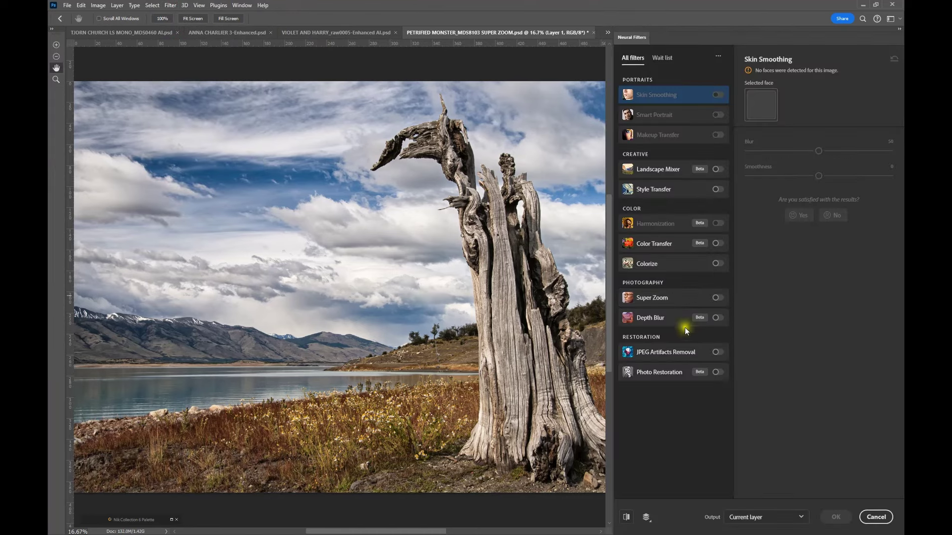
click(716, 298)
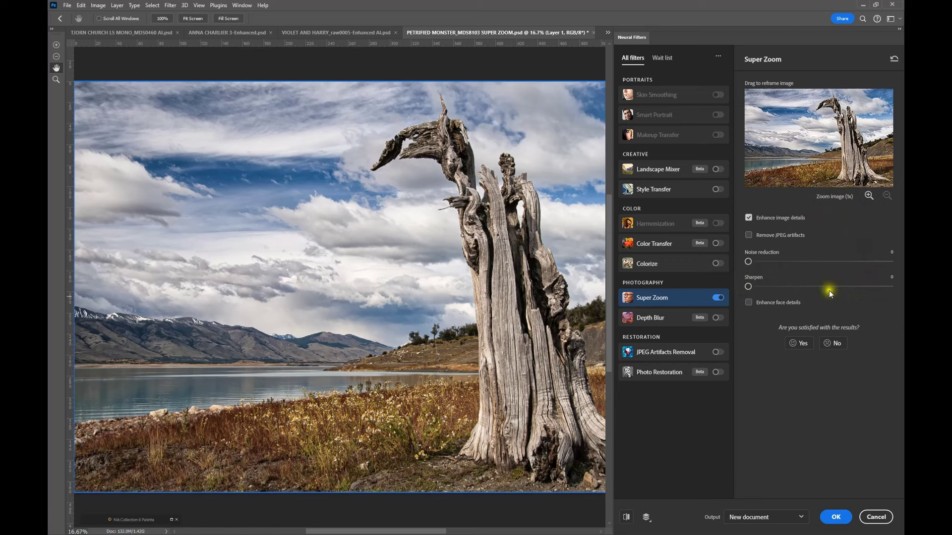
click(876, 517)
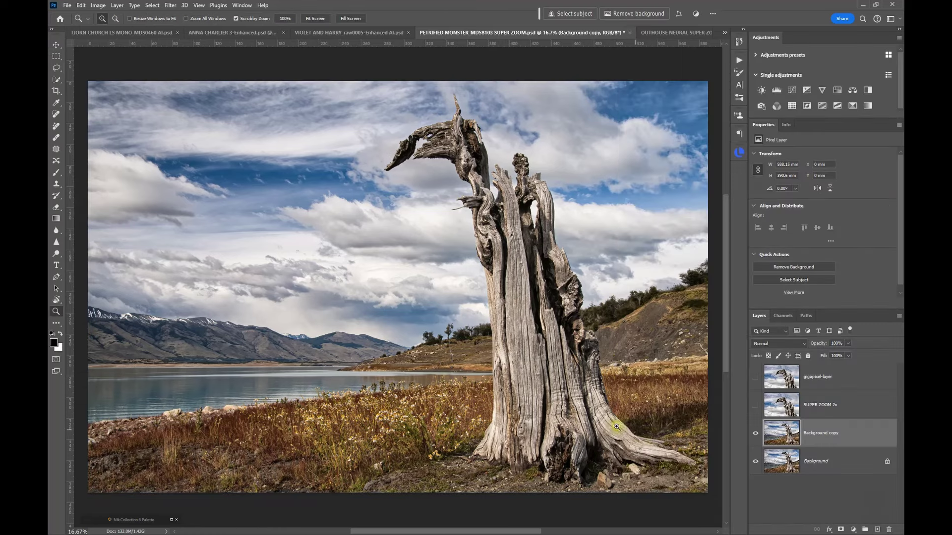
Step: Compare the SUPER ZOOM 2x enlargement with the gigapixel layer by toggling their visibility, and hide both layers again
click(783, 405)
click(756, 406)
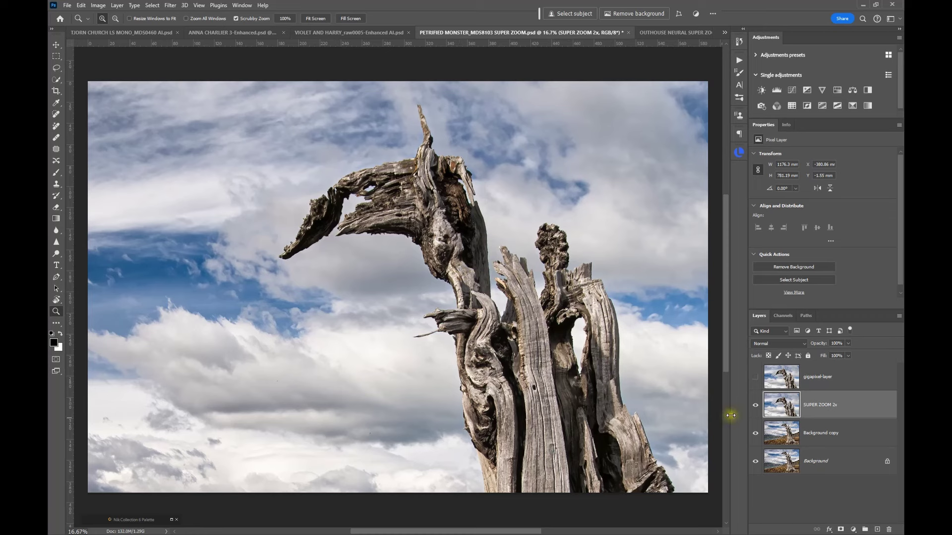
click(776, 384)
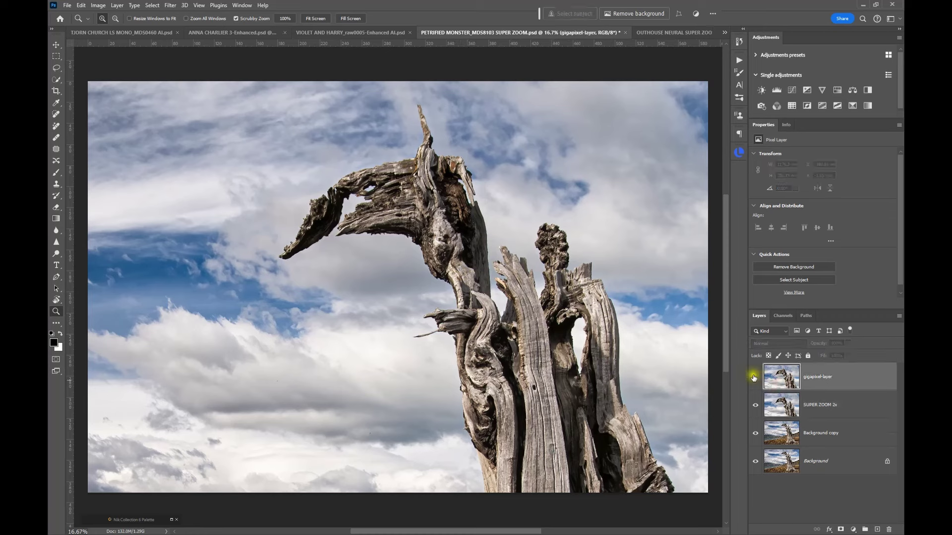
click(754, 377)
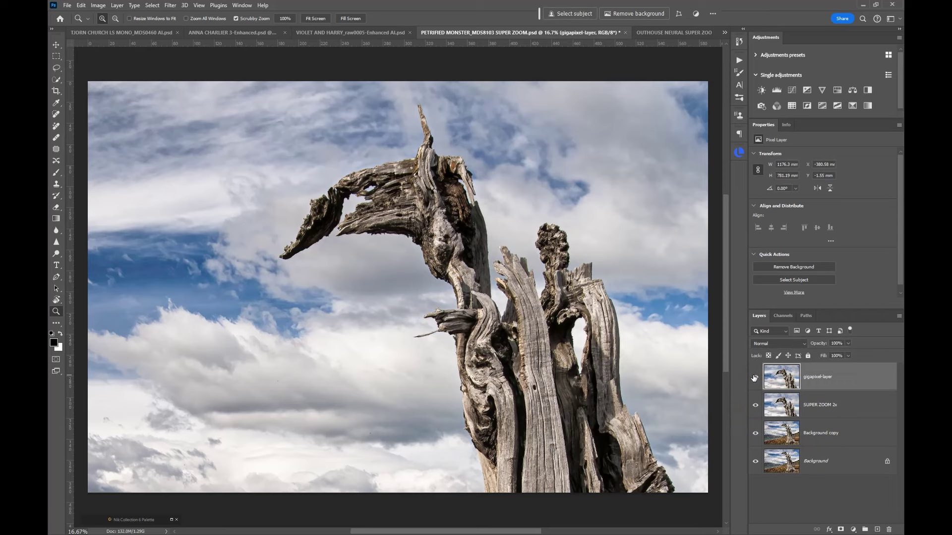
click(755, 378)
click(755, 377)
click(781, 403)
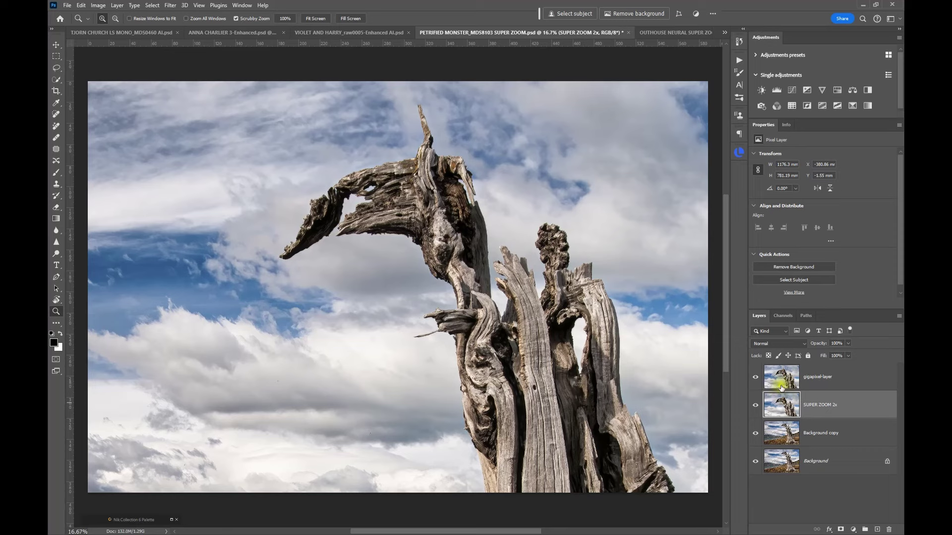
click(756, 379)
click(756, 405)
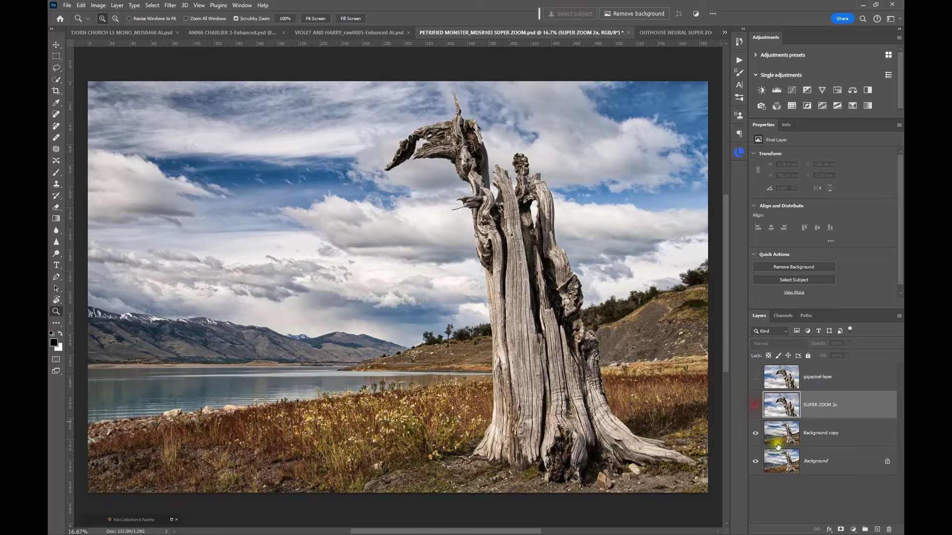
Step: Enable the Depth Blur neural filter on the Background copy layer with focal distance 27 and focal range 30
click(860, 436)
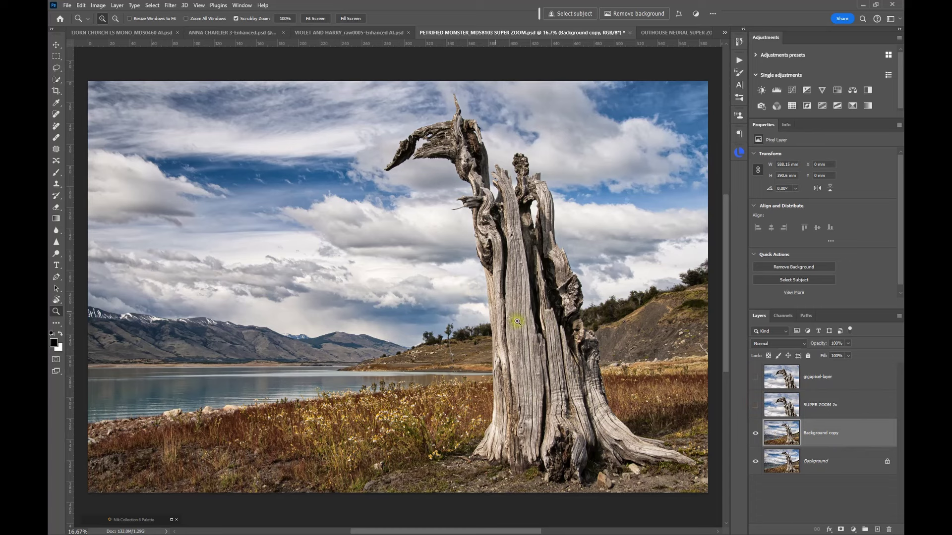
click(170, 5)
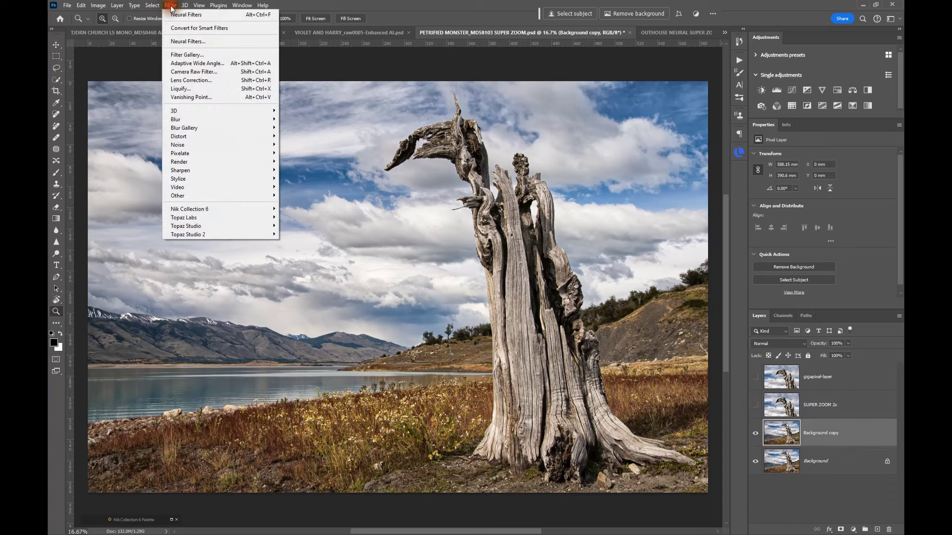
click(187, 42)
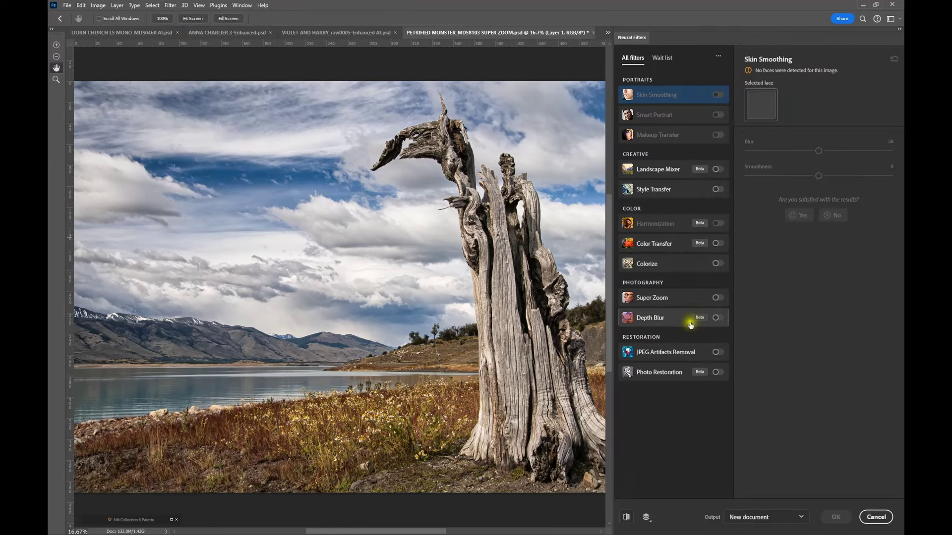
click(690, 325)
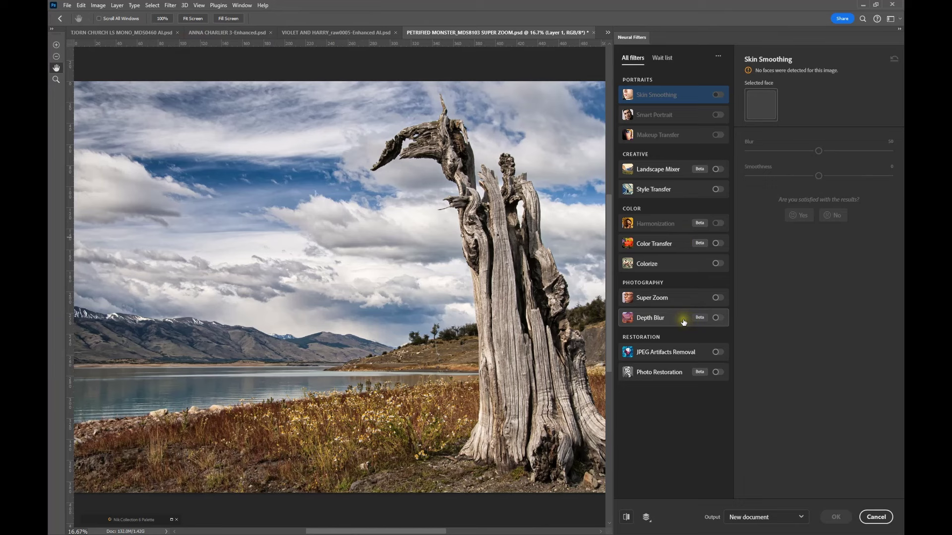
click(720, 320)
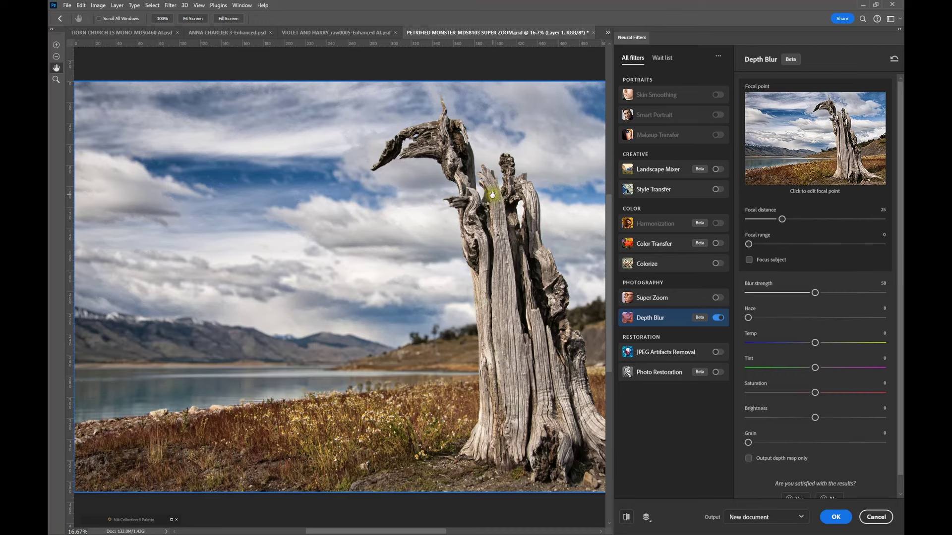
drag(439, 214, 382, 239)
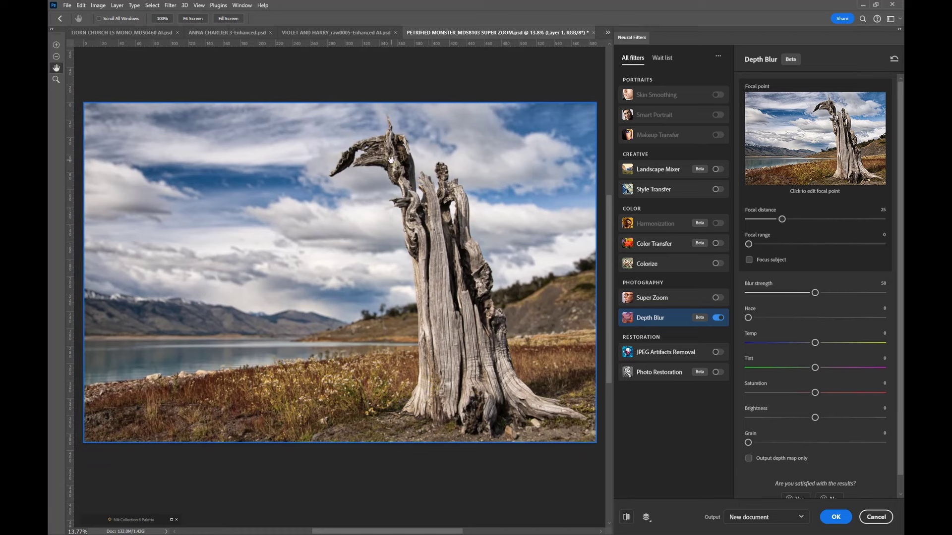
drag(391, 159, 462, 255)
click(783, 219)
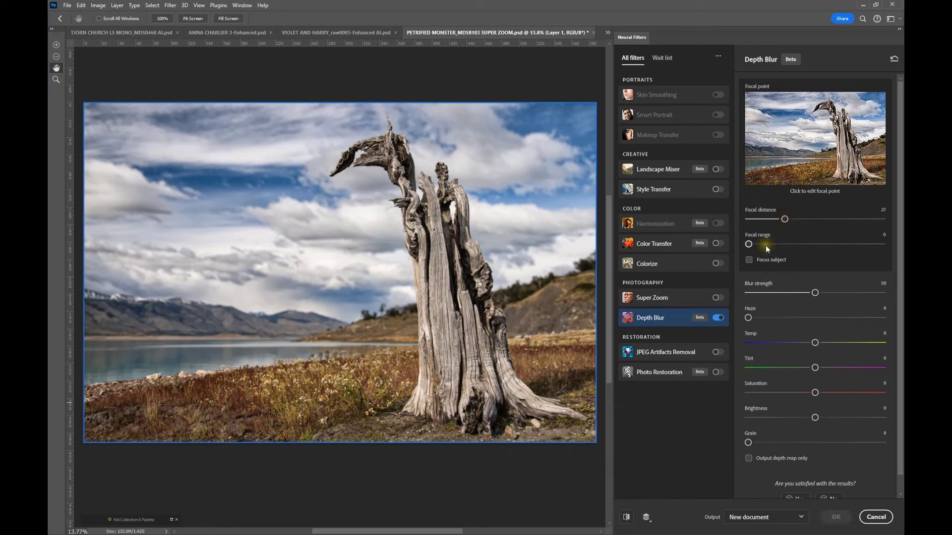
click(788, 244)
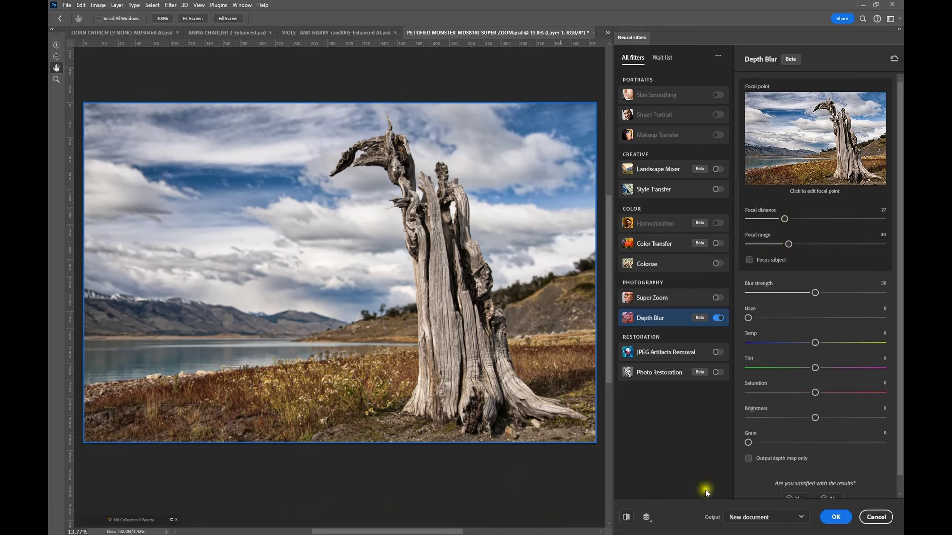
Step: Compare the Depth Blur preview with the original tree stump image, and discard the filter
click(627, 520)
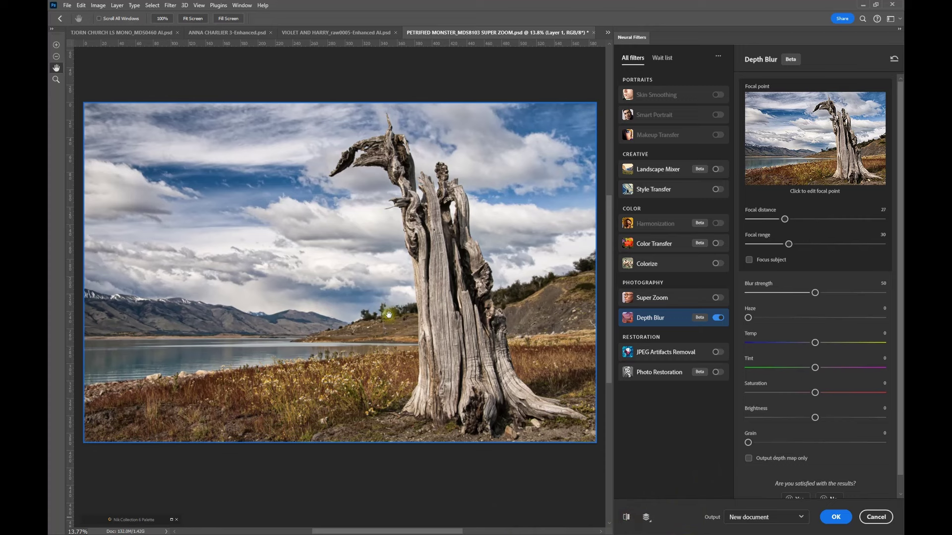
click(627, 520)
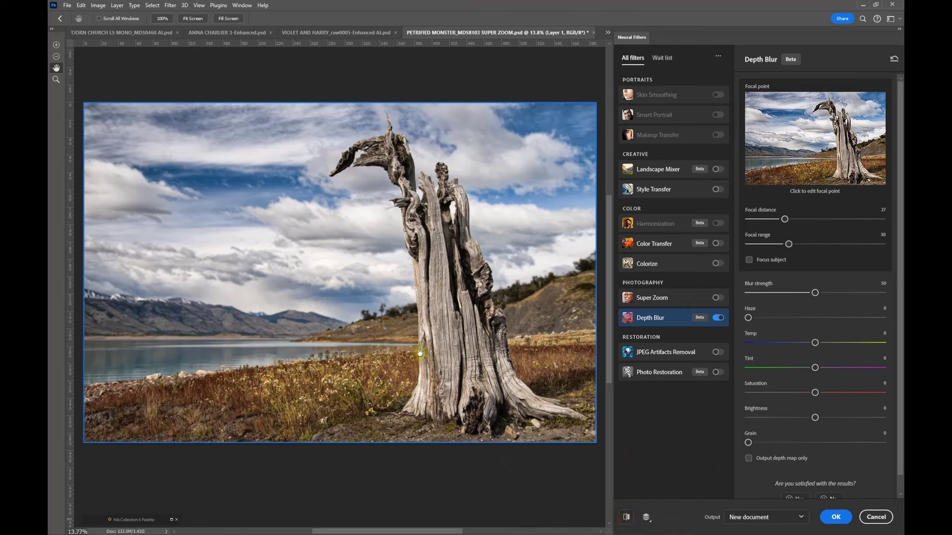
click(876, 518)
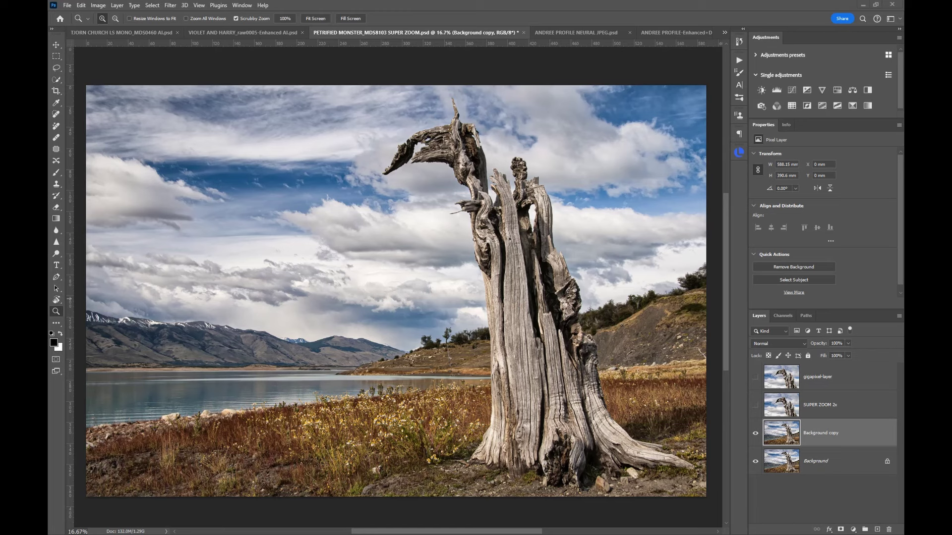
Step: Switch to the ANDREE PROFILE NEURAL JPEG document, and enable the JPEG Artifacts Removal neural filter on its Background layer at High strength
click(561, 31)
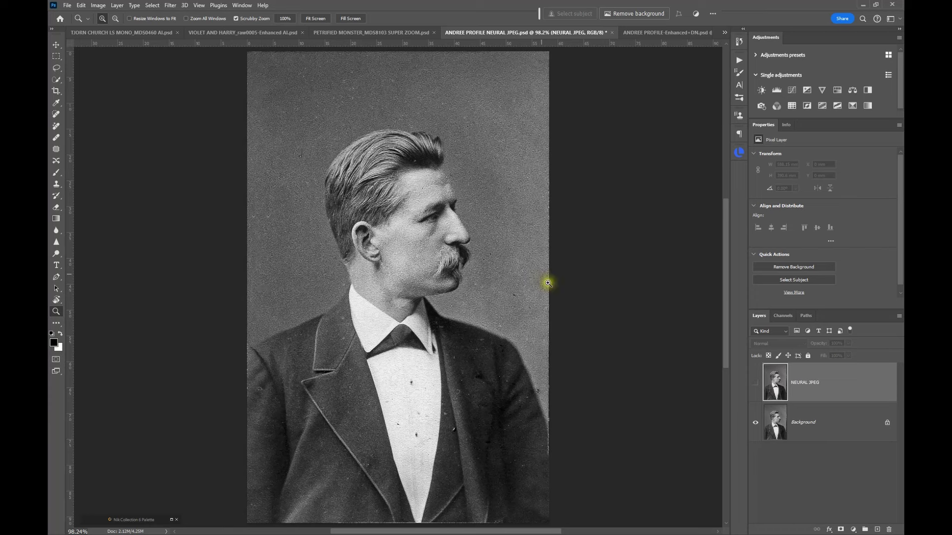
click(798, 427)
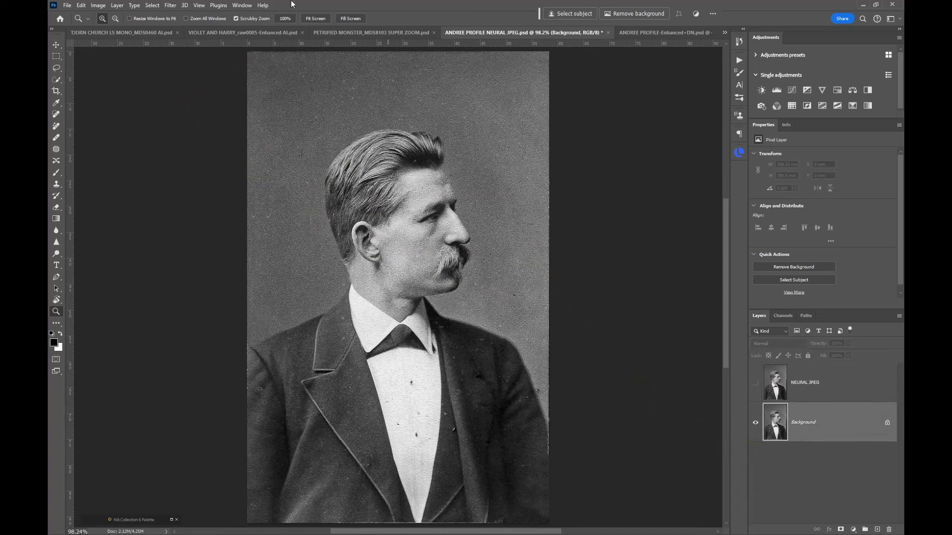
click(169, 6)
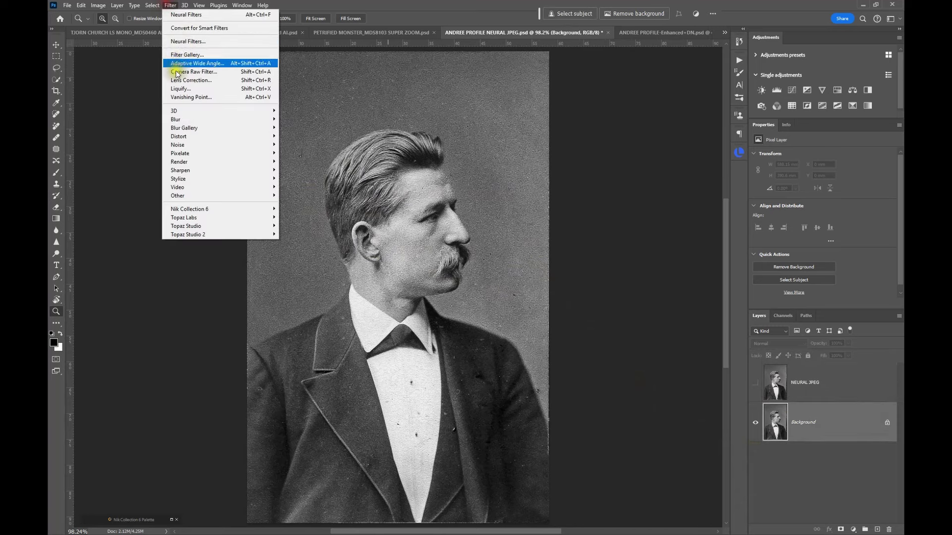
click(184, 41)
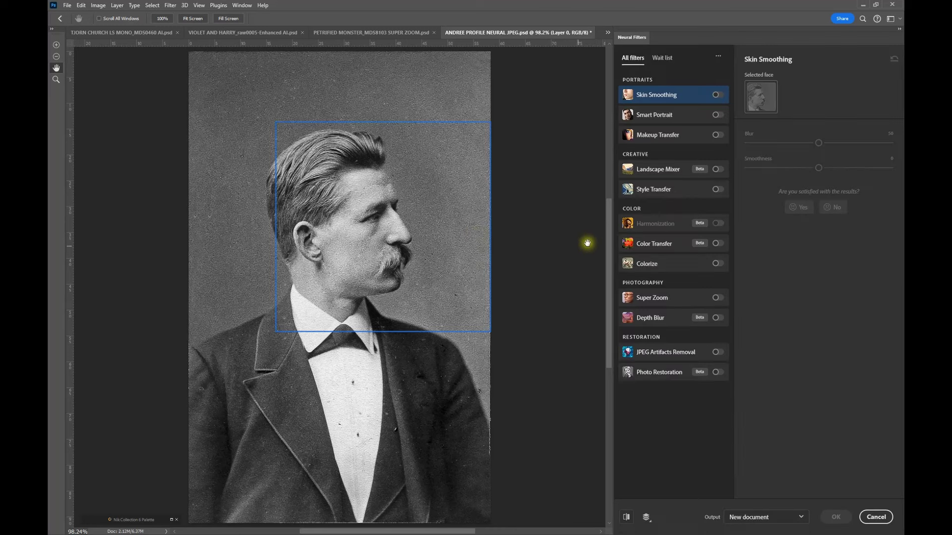
click(674, 351)
click(719, 353)
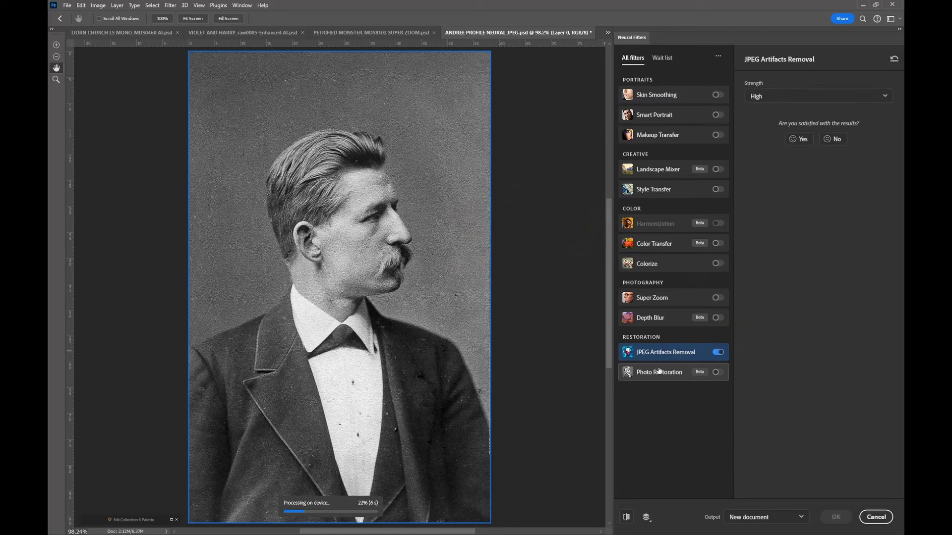
mouse_move(660, 371)
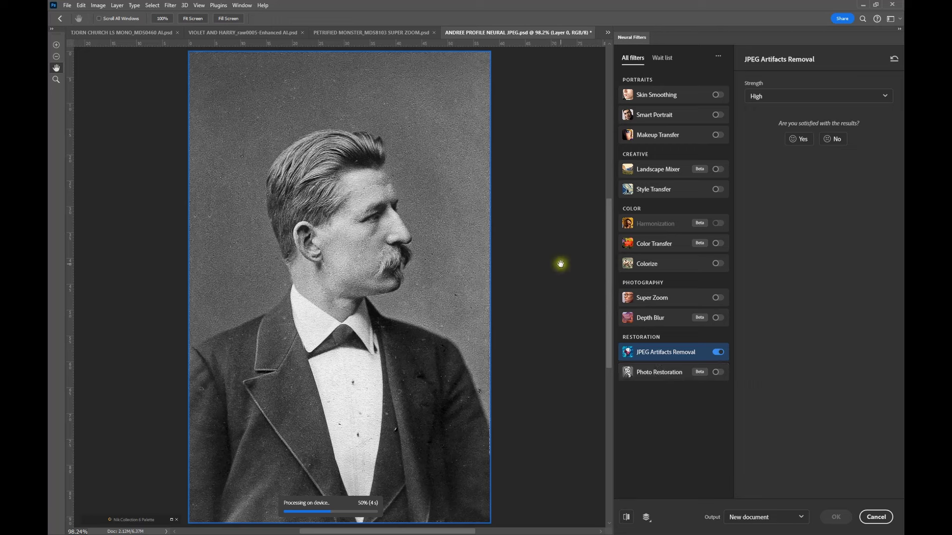
click(823, 98)
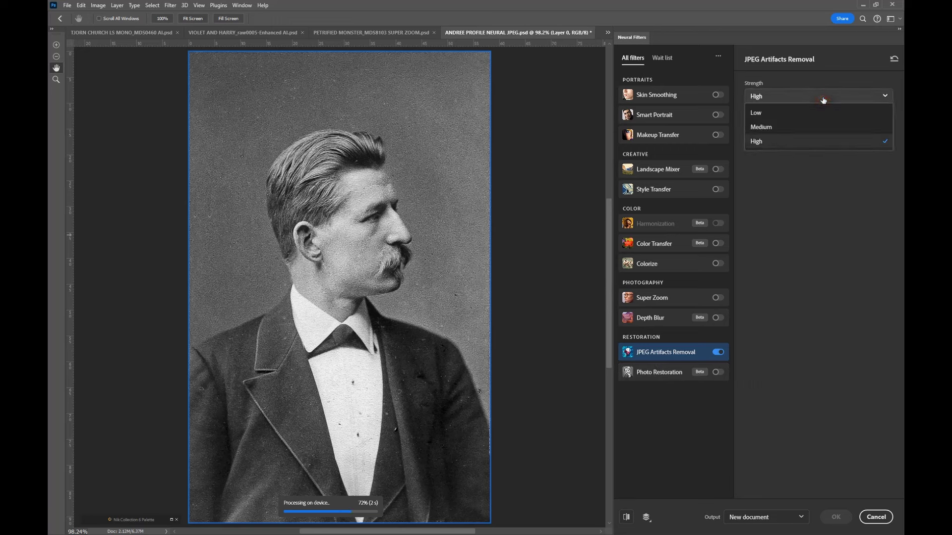
click(813, 143)
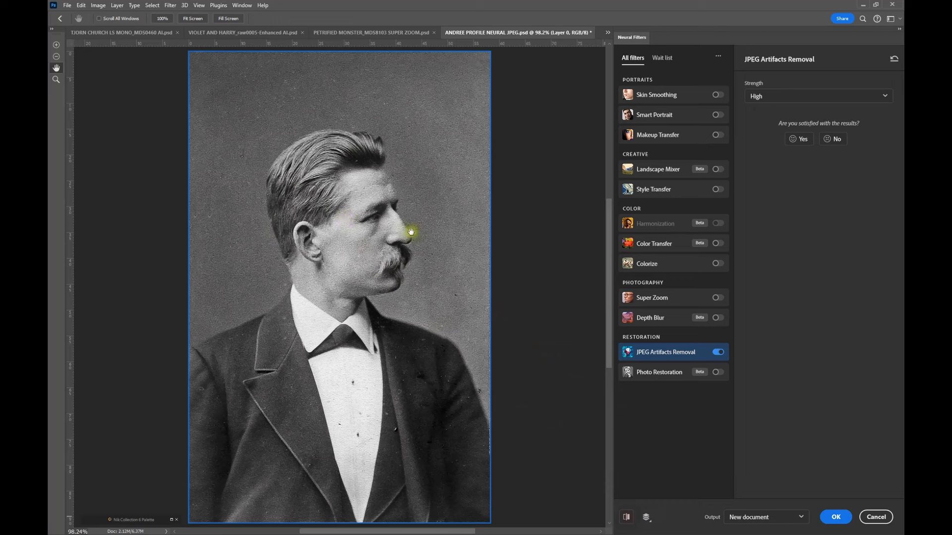
Step: Discard JPEG Artifacts Removal after comparing its preview with the original portrait, and briefly show the existing NEURAL JPEG layer
click(626, 521)
click(626, 518)
click(876, 517)
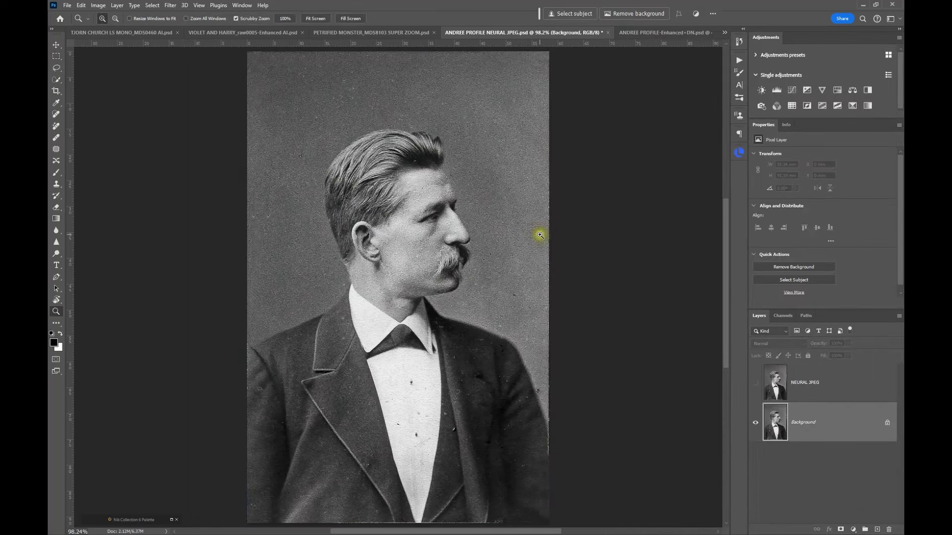
click(755, 386)
click(756, 383)
Step: Switch to the ANDREE PROFILE-Enhanced+DN document, and show the DENOISE - SEVERE NOISE layer, comparing it with the Background
click(648, 32)
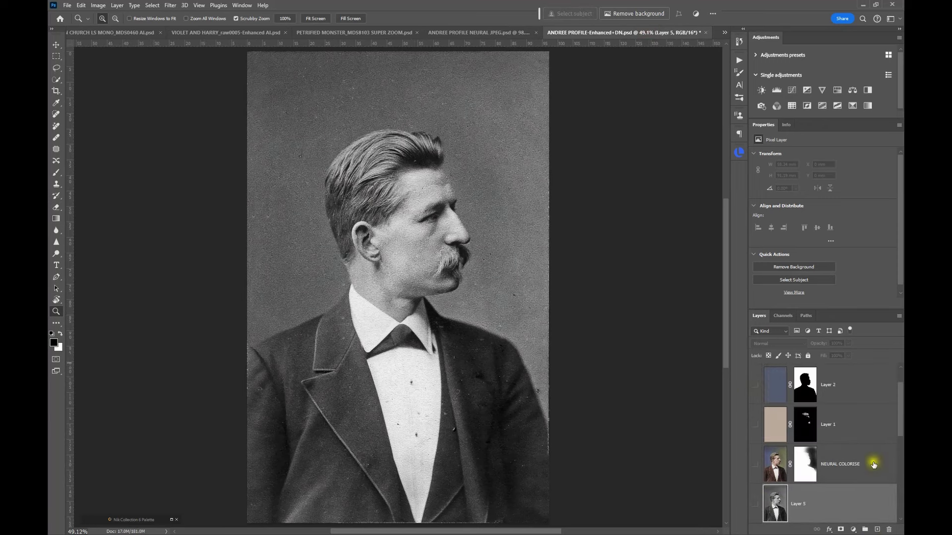
scroll(872, 468, down, 3)
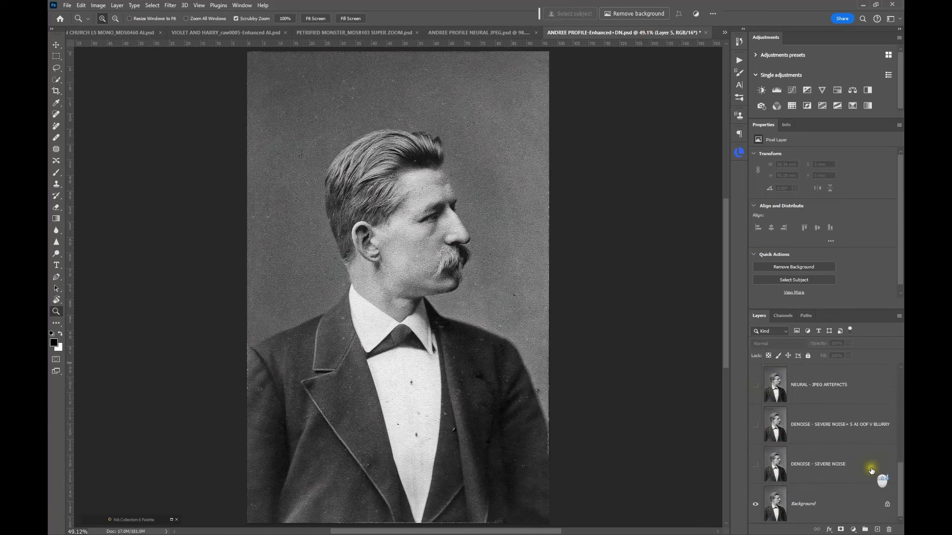
click(776, 507)
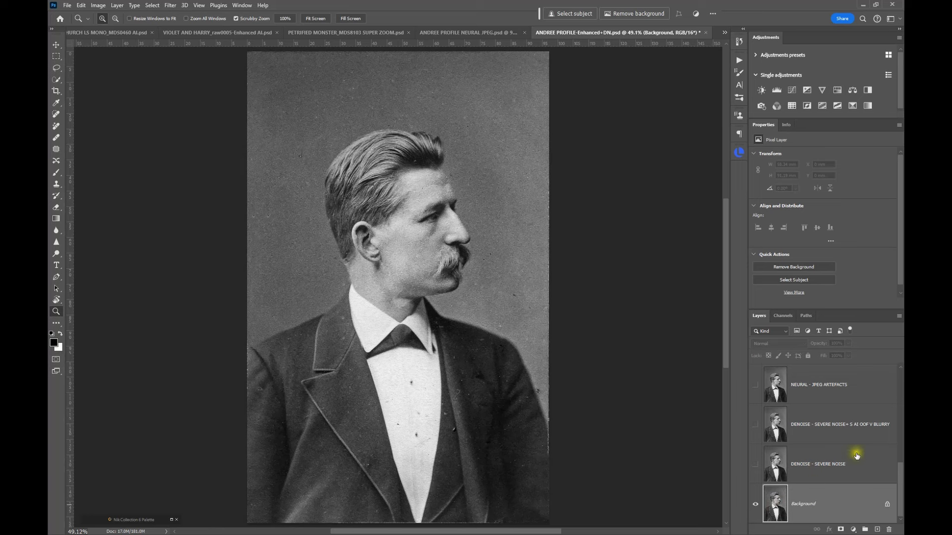
click(772, 471)
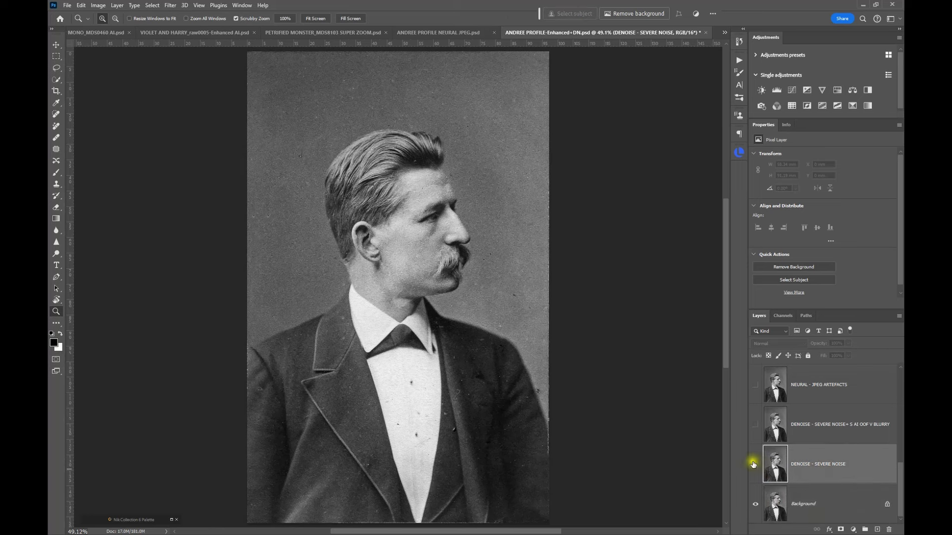
click(754, 465)
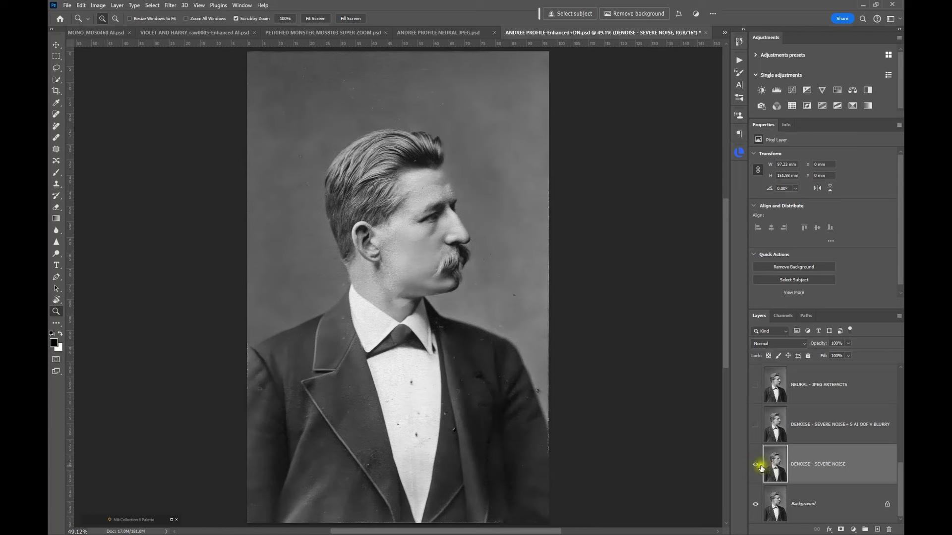
click(755, 465)
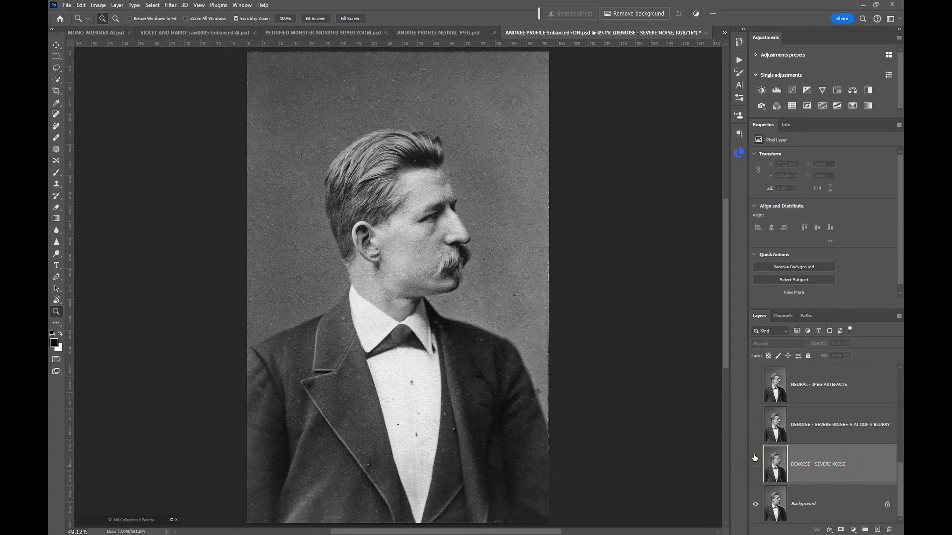
click(754, 466)
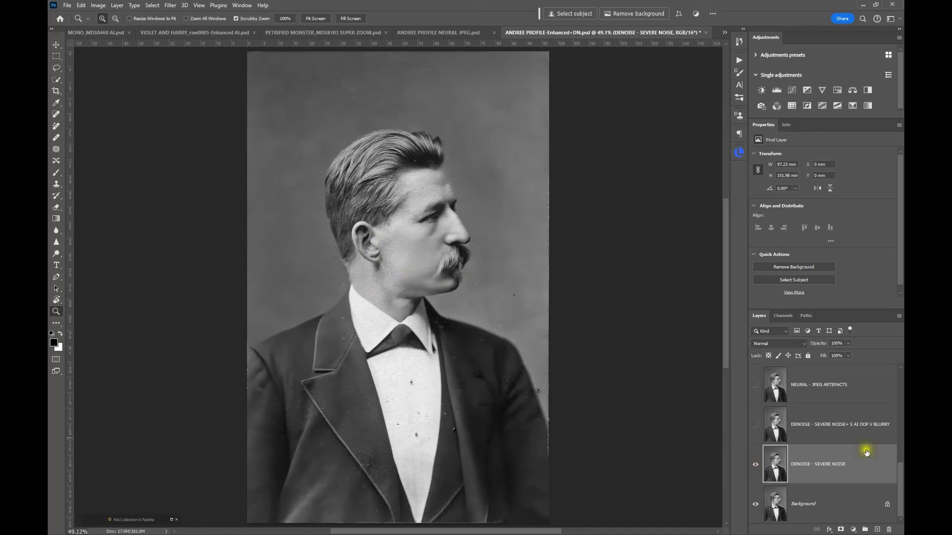
Step: Show and compare the DENOISE - SEVERE NOISE+ S AI OOF V BLURRY layer, and make the NEURAL - JPEG ARTEFACTS layer visible above it
click(826, 434)
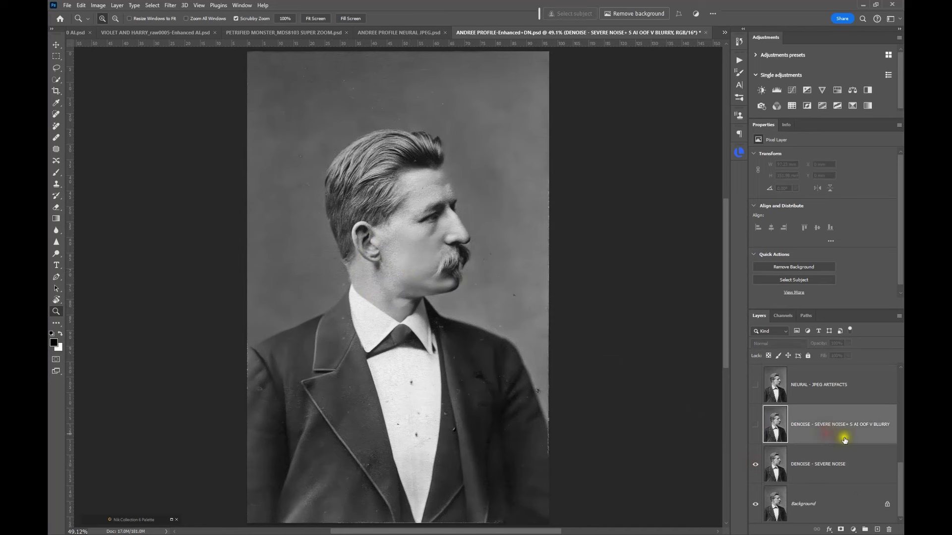
click(755, 425)
click(755, 425)
click(755, 425)
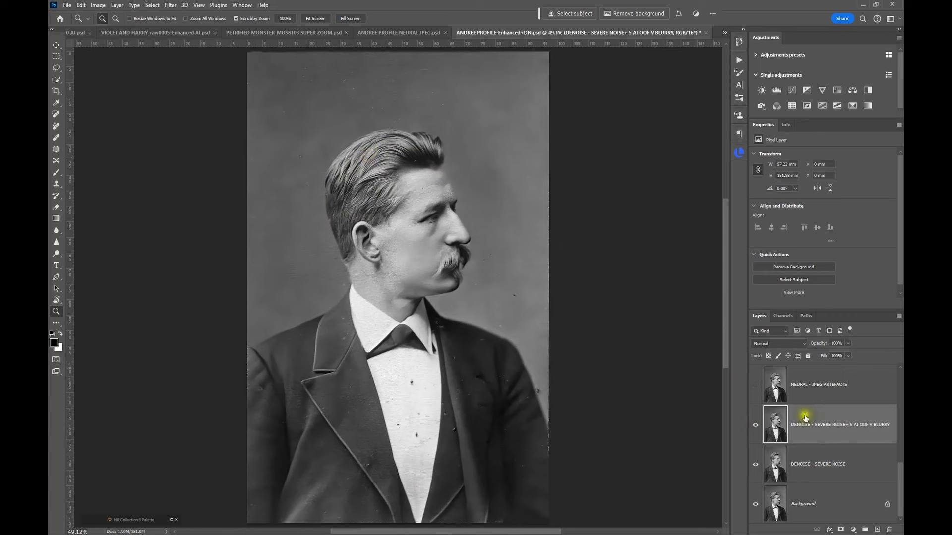
scroll(806, 417, up, 1)
click(755, 425)
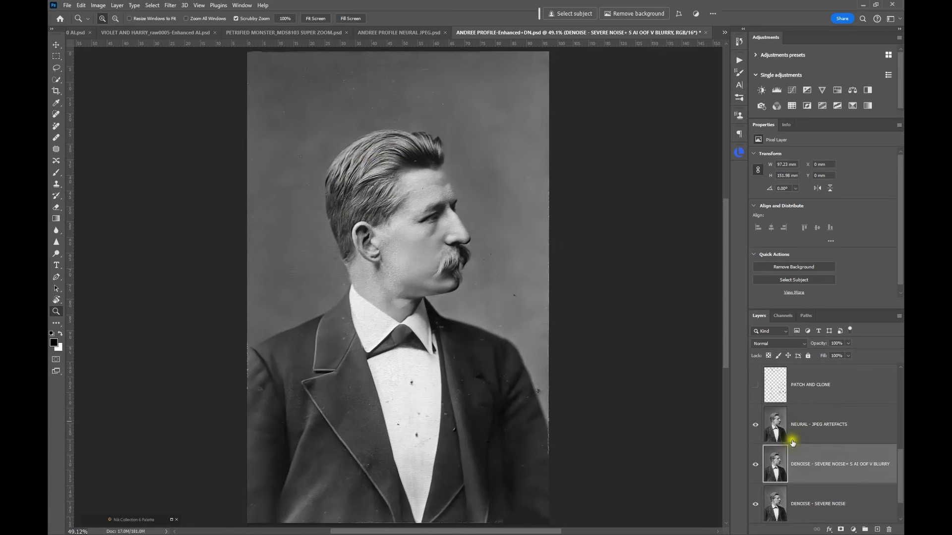
Step: Compare the portrait with and without the NEURAL - JPEG ARTEFACTS layer, and make the PATCH AND CLONE layer visible above it
click(755, 426)
click(756, 425)
click(754, 427)
click(774, 384)
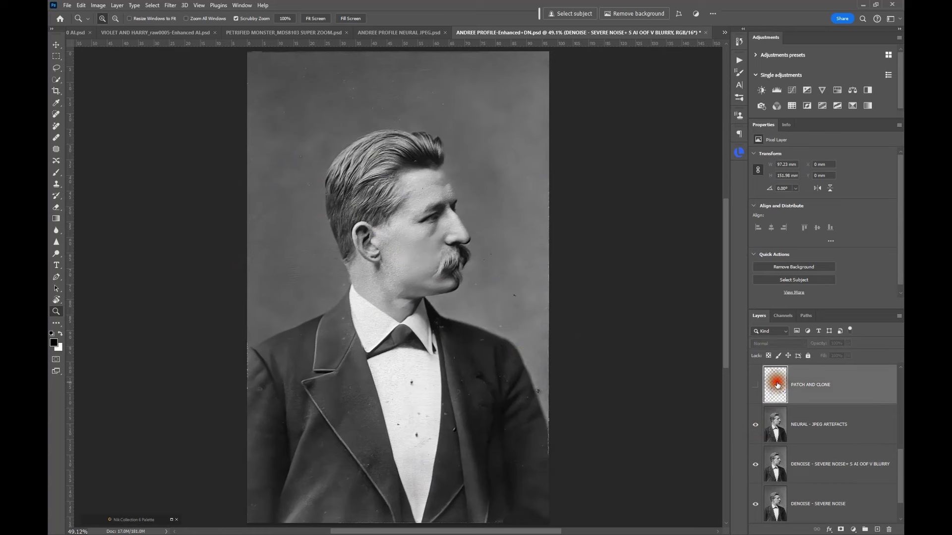
click(753, 385)
click(754, 384)
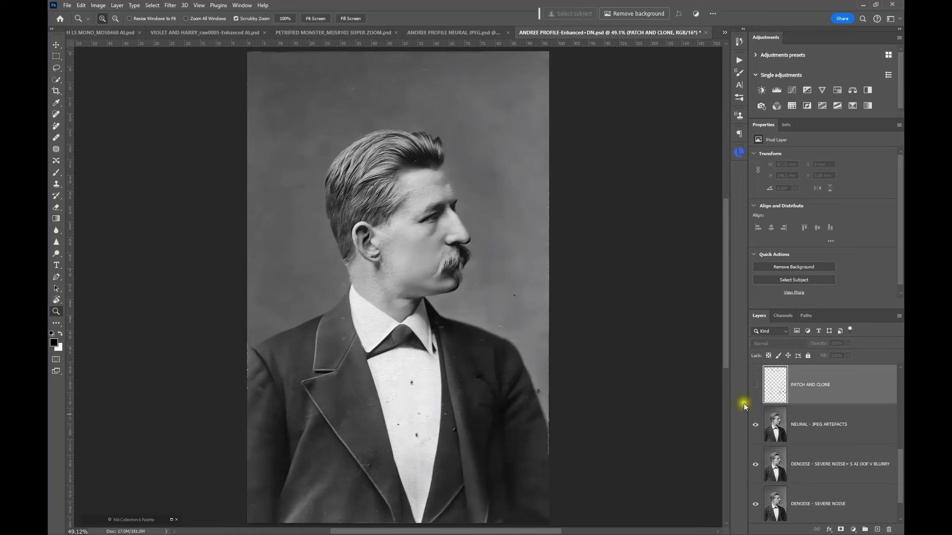
click(755, 385)
Step: Show the masked SURFACE BLUR layer, select its mask and compare the effect on the man's face up close before fitting the whole portrait
scroll(721, 406, up, 1)
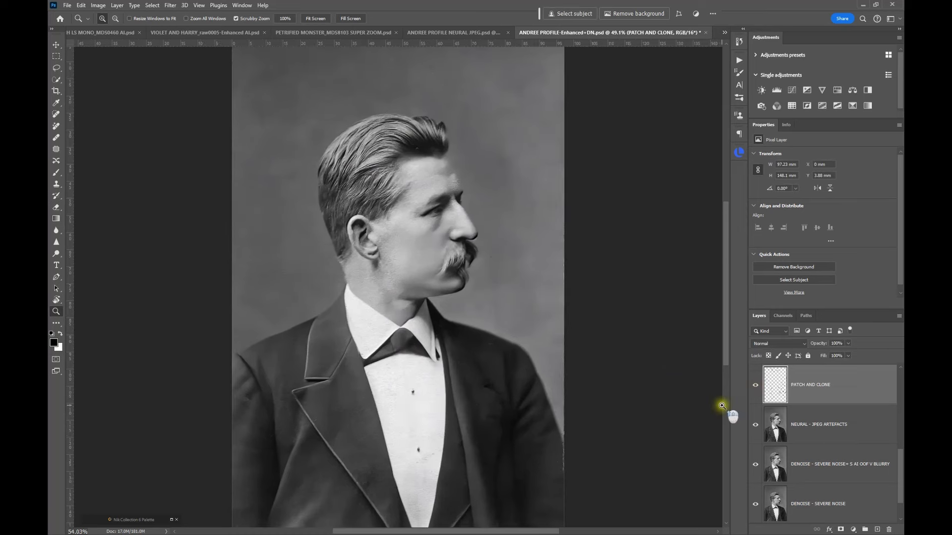
scroll(452, 319, up, 6)
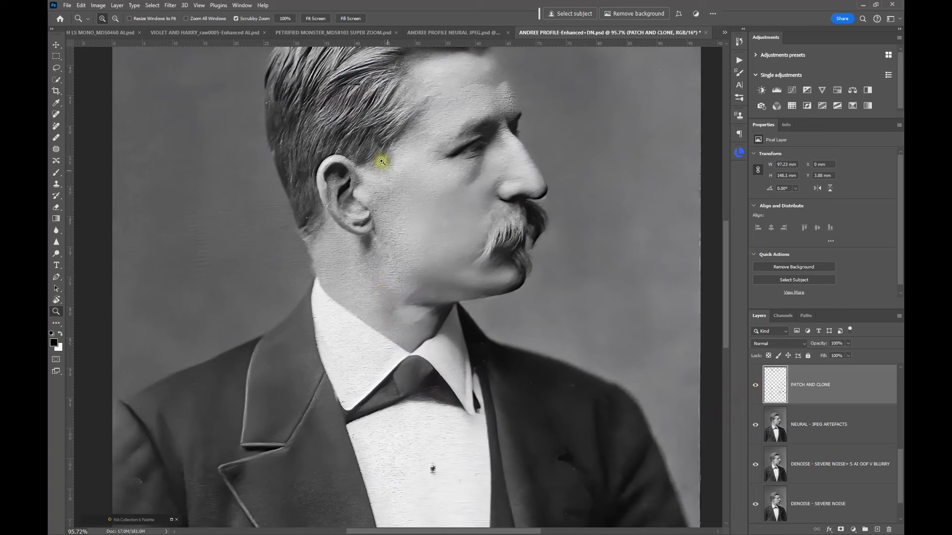
scroll(833, 414, up, 3)
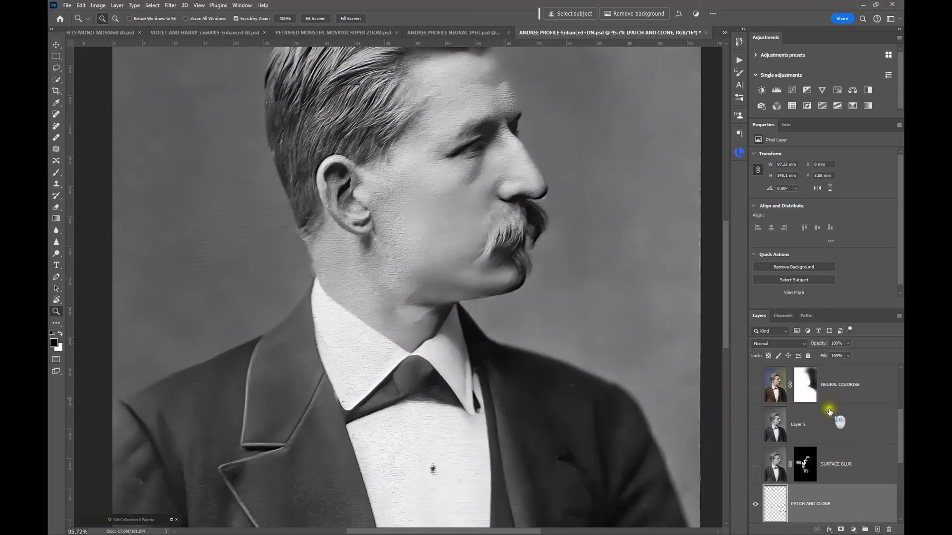
click(776, 466)
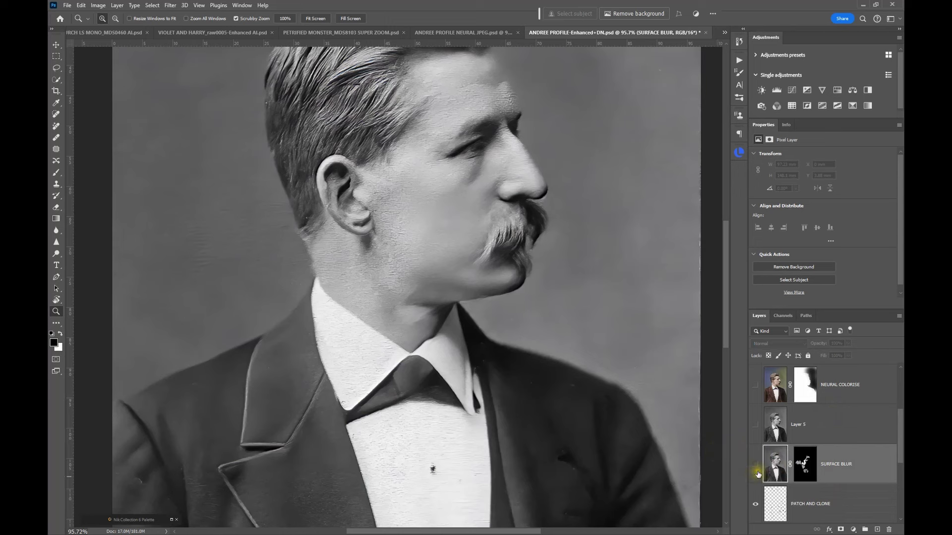
click(756, 464)
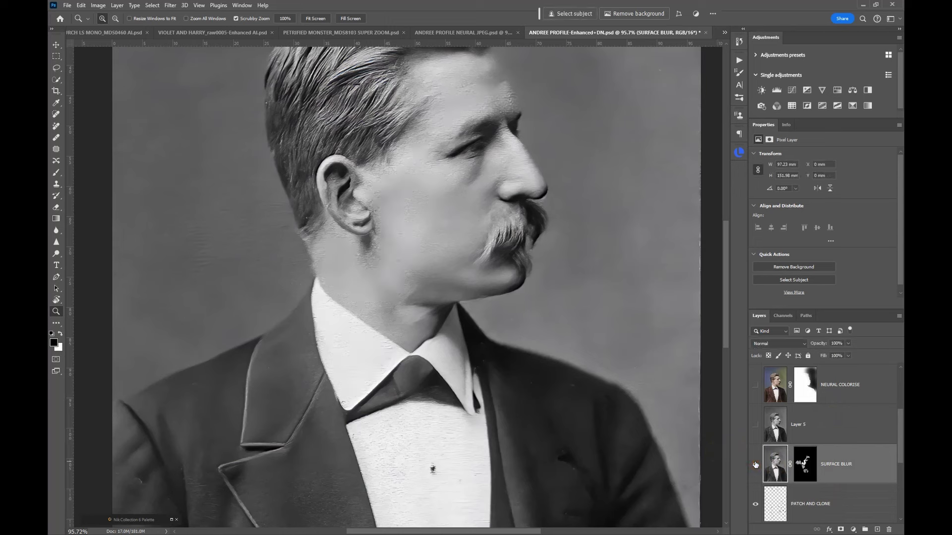
click(799, 464)
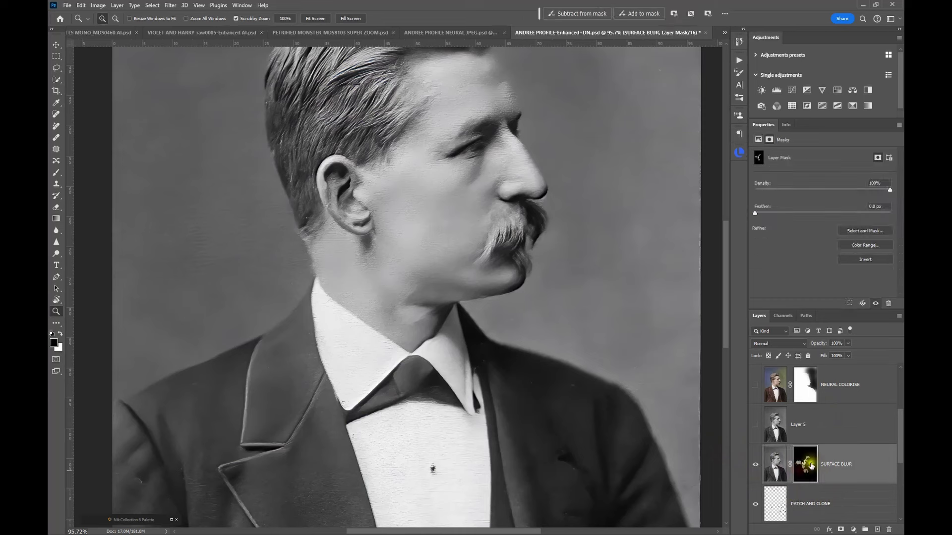
click(754, 465)
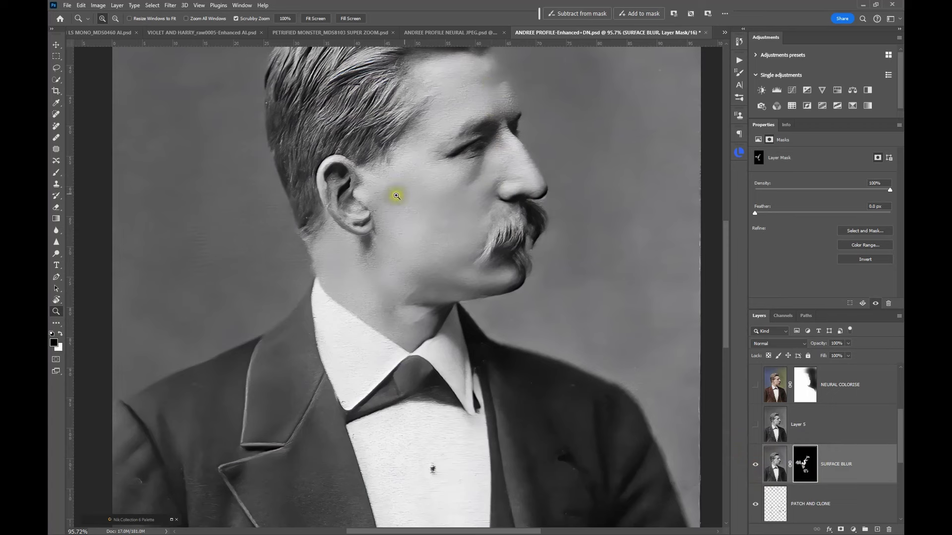
alt+click(414, 266)
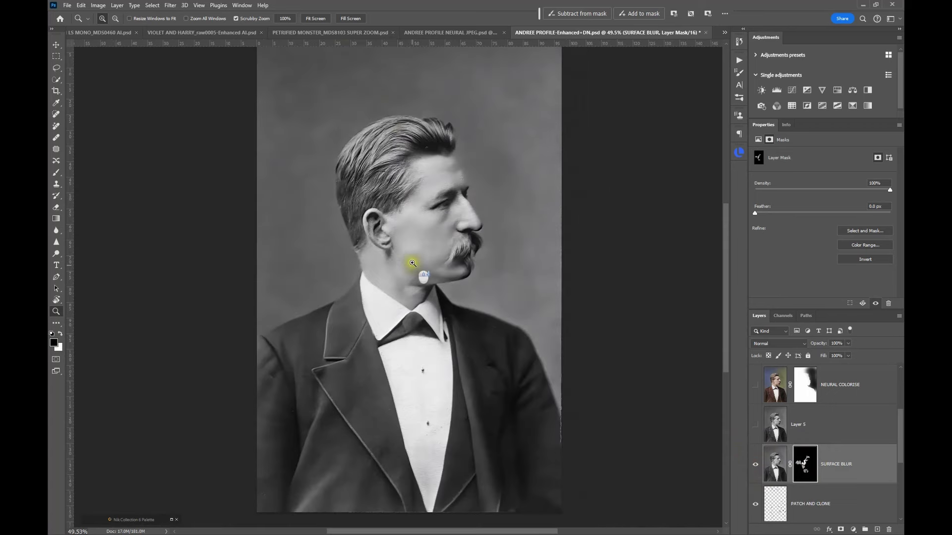
click(321, 20)
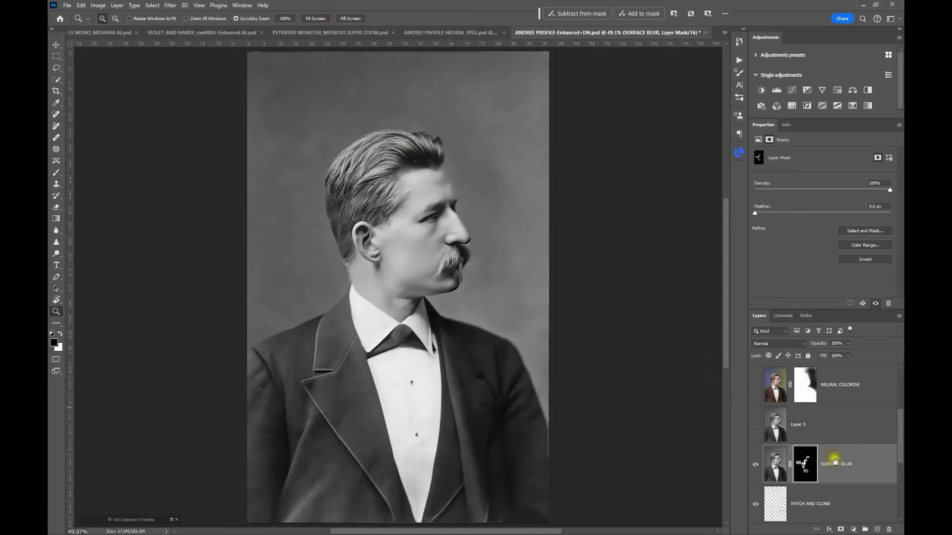
Step: Make the NEURAL COLORISE layer visible and select it, leaving Layer 5 hidden
click(865, 430)
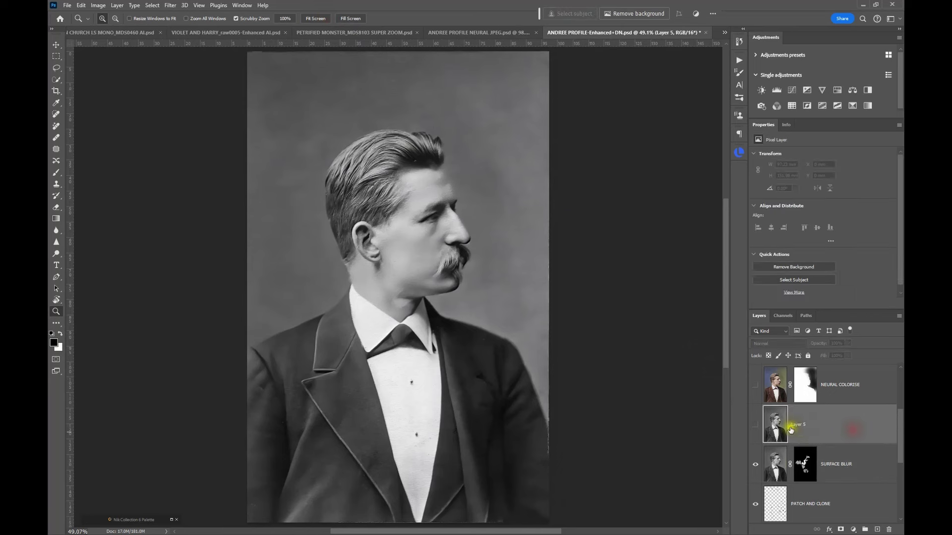
click(755, 385)
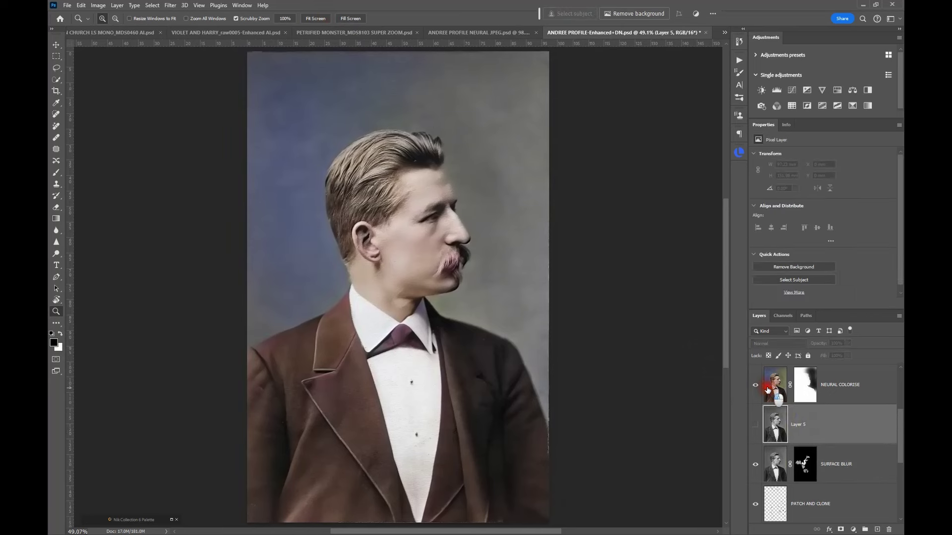
click(769, 386)
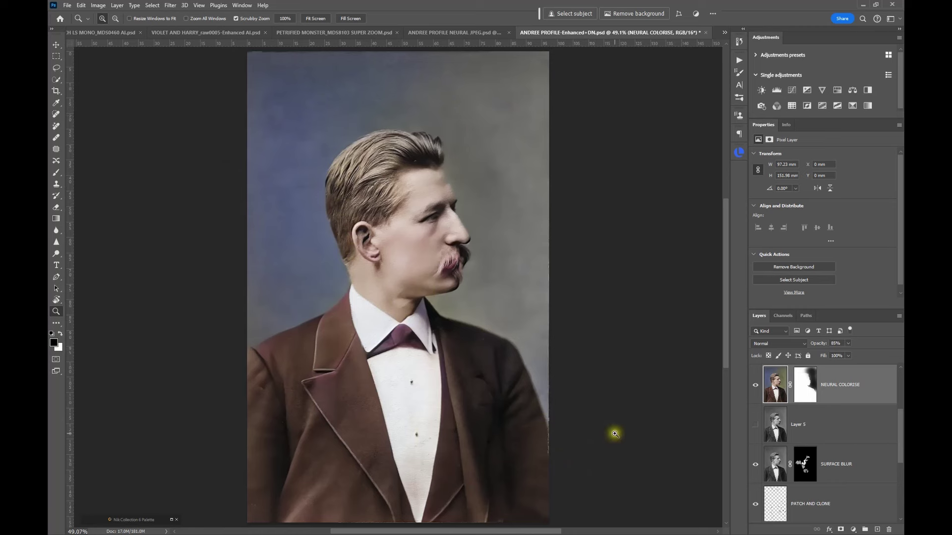
Step: Make the colour layers Layer 1 and Layer 2 and the NEURAL JPEG ARTEFACTS 2 layer visible above NEURAL COLORISE
scroll(865, 421, up, 2)
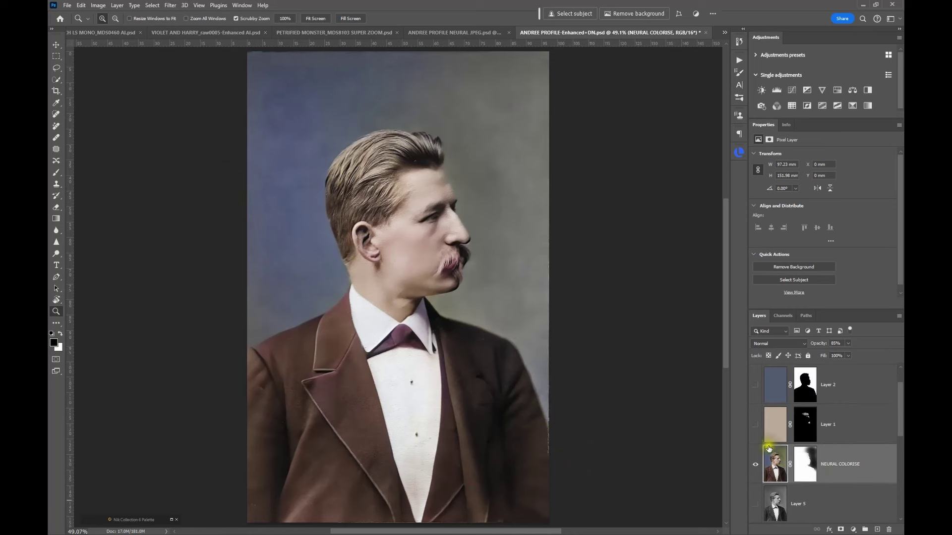
click(755, 426)
scroll(756, 413, up, 1)
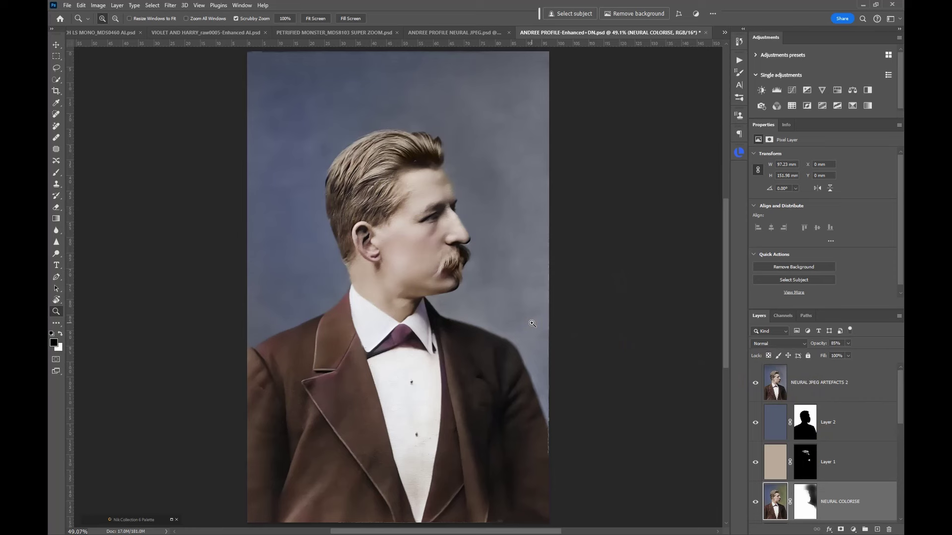
Step: Compare the finished colorised portrait with the original by isolating the Background layer and restoring all the visible layers
scroll(853, 447, down, 5)
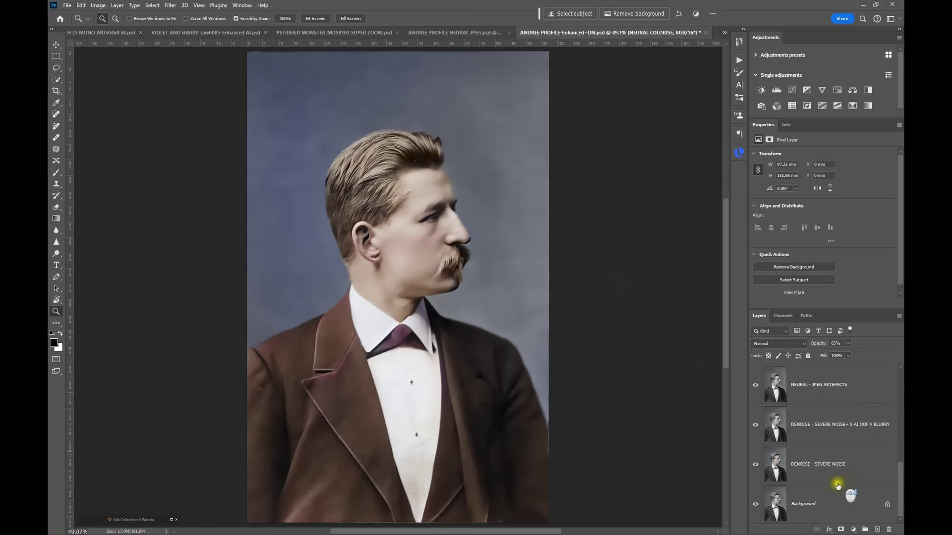
alt+click(754, 518)
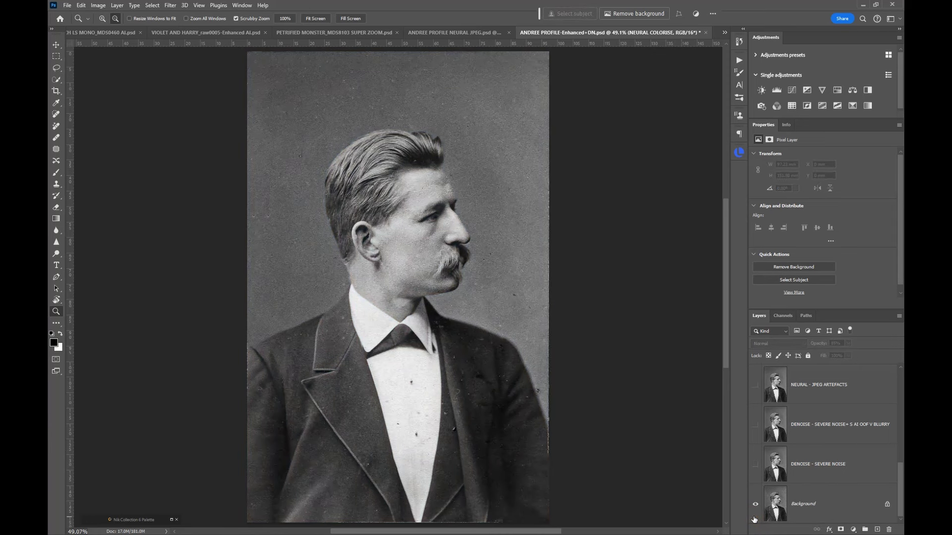
alt+click(754, 518)
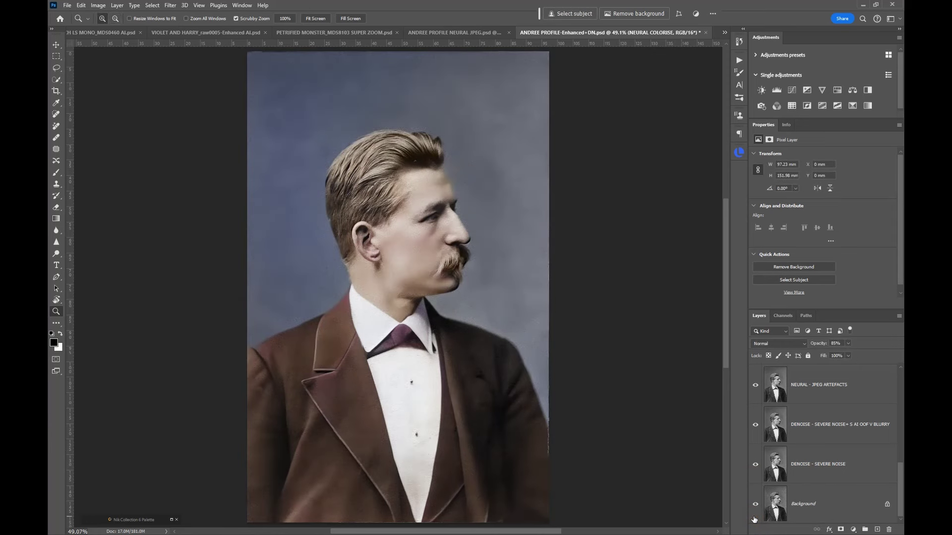